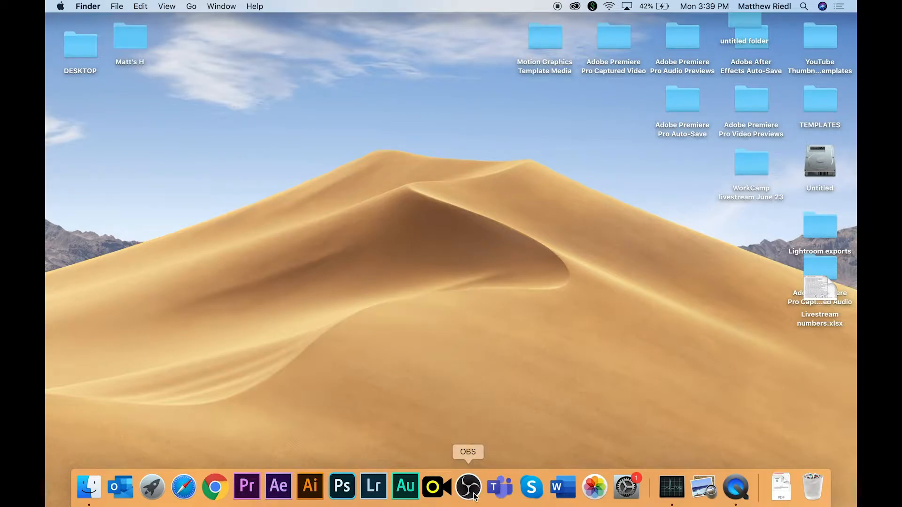
Launch OBS and turn on Studio Mode.
click(474, 493)
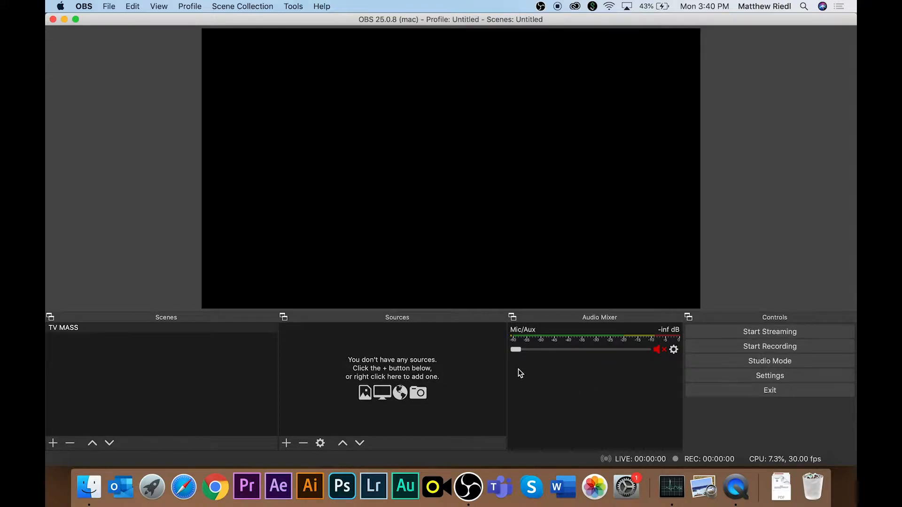
drag(519, 351, 467, 369)
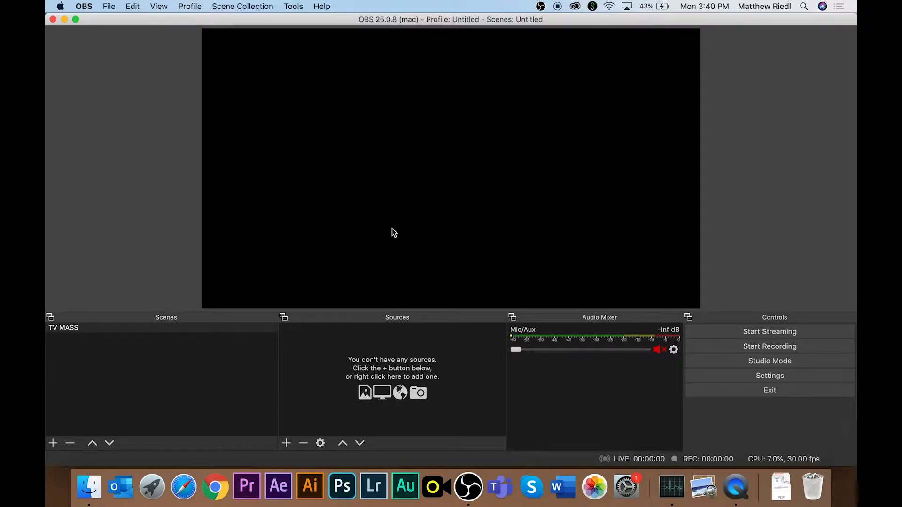
click(740, 361)
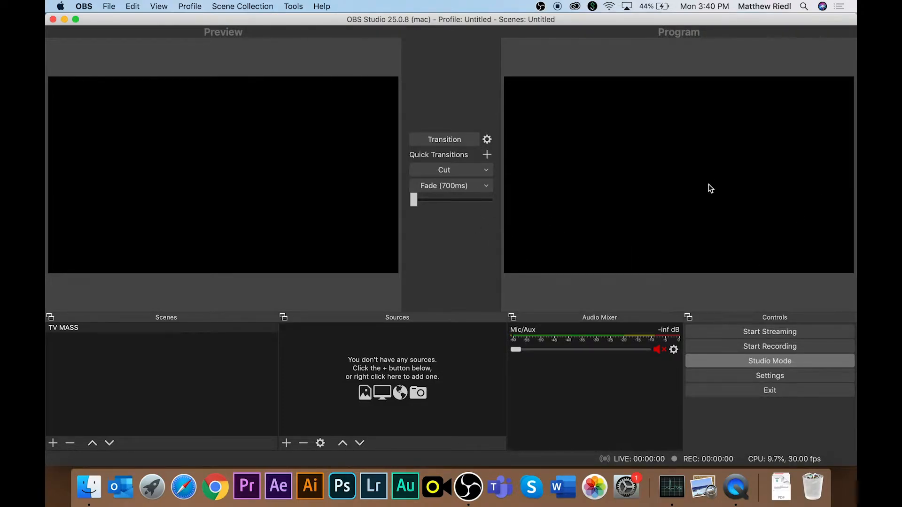
Open the OBS settings and review the General options.
click(756, 375)
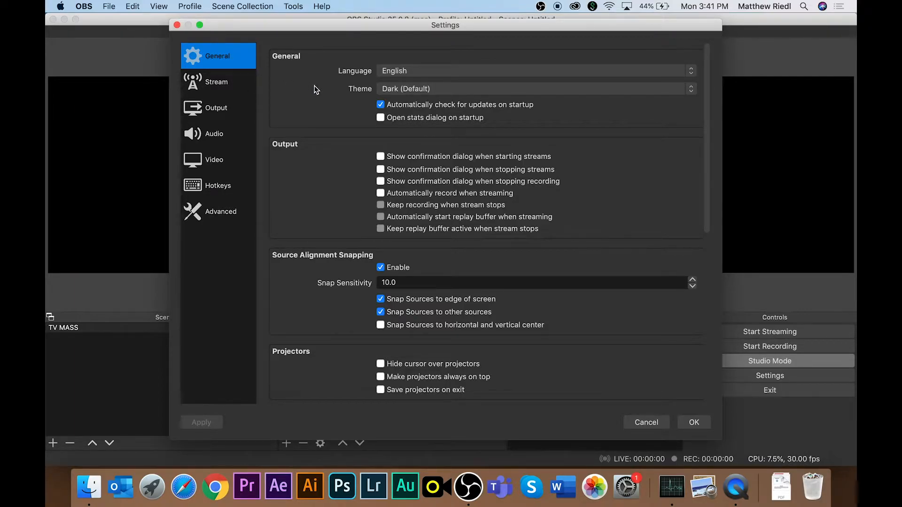
scroll(343, 214, down, 5)
scroll(343, 215, down, 7)
scroll(343, 214, up, 12)
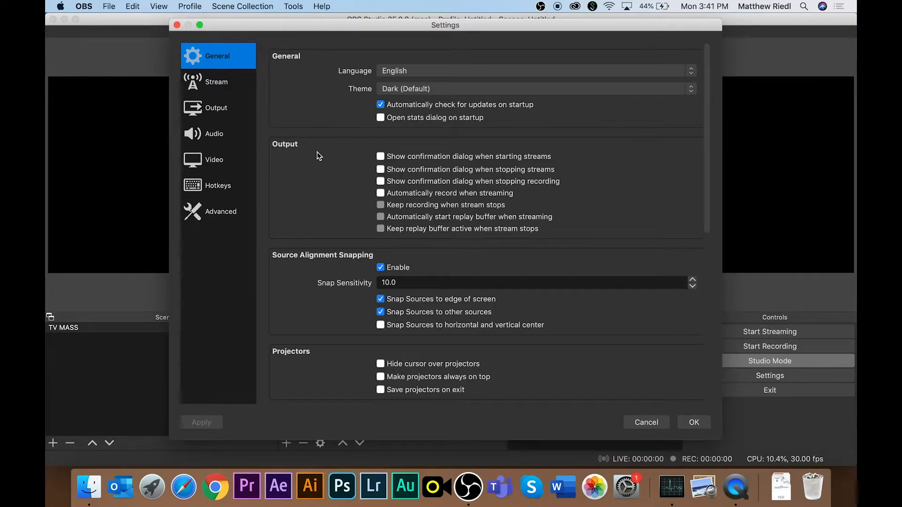
Set the streaming service to YouTube / YouTube Gaming and reveal the stream key.
click(227, 85)
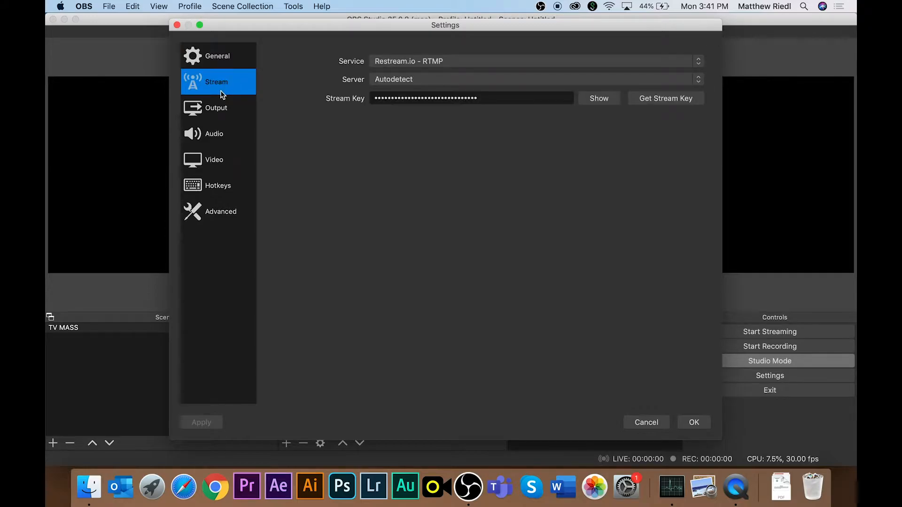
click(417, 64)
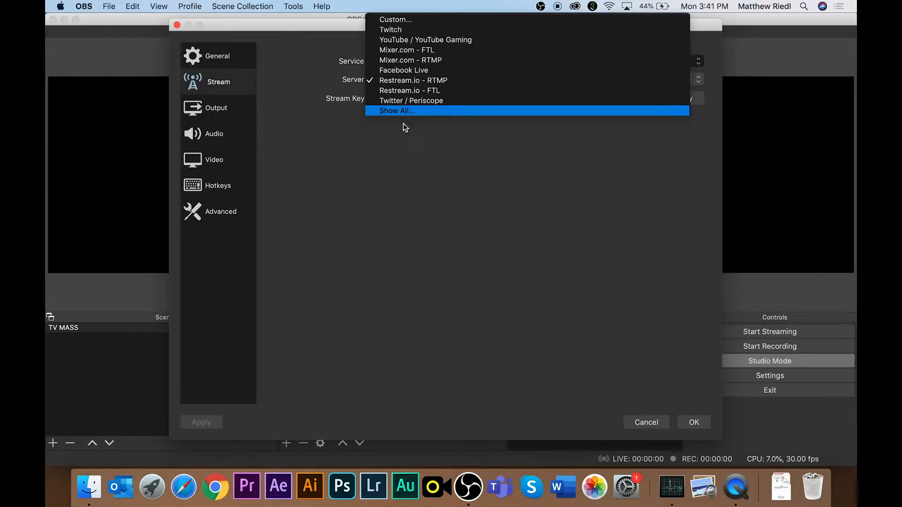
click(432, 41)
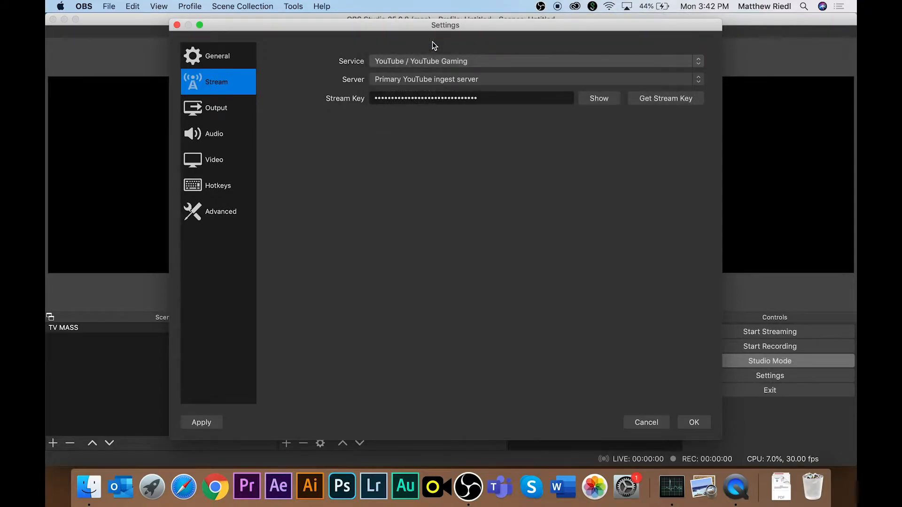
click(591, 100)
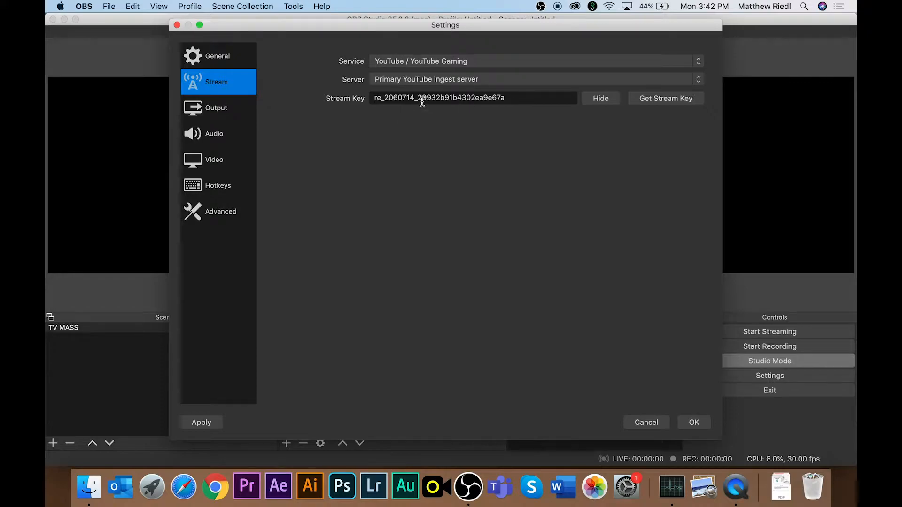
Change the streaming service to Facebook Live and check its available servers.
click(437, 64)
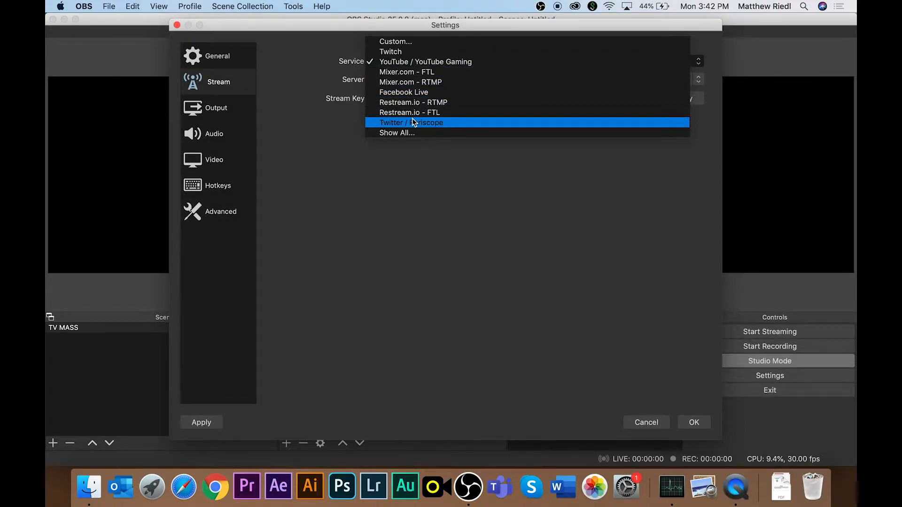
click(416, 92)
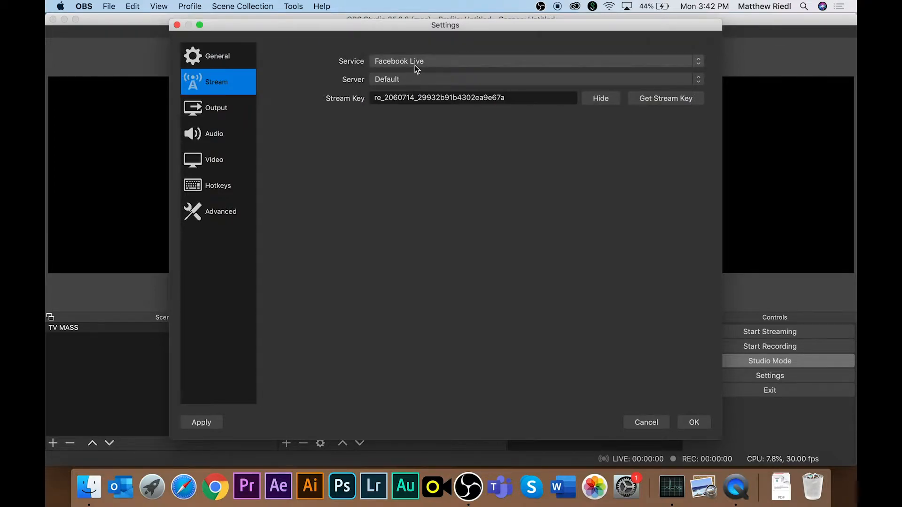
click(404, 82)
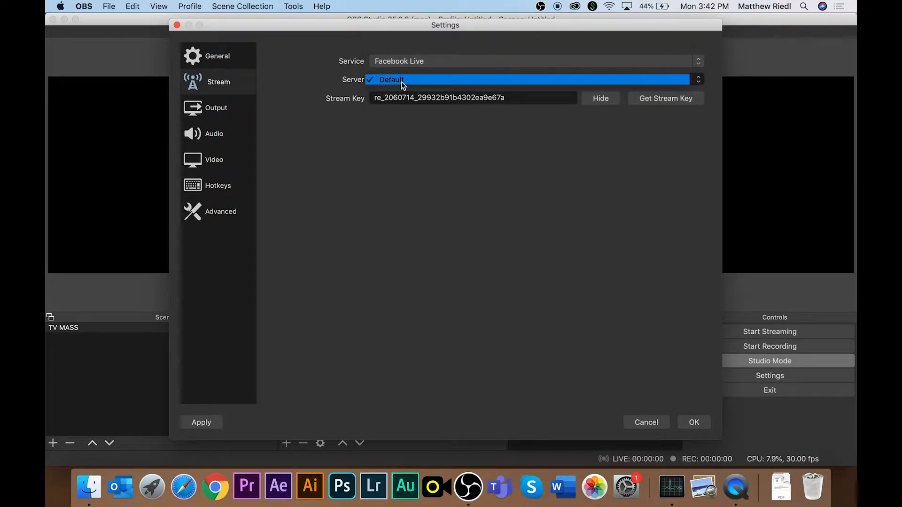
click(386, 162)
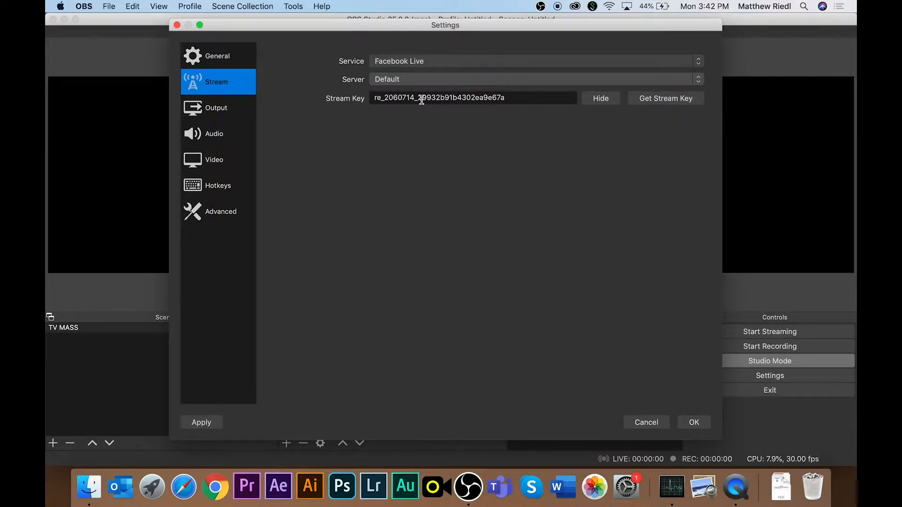
Set the streaming service to Restream.io - RTMP.
click(413, 61)
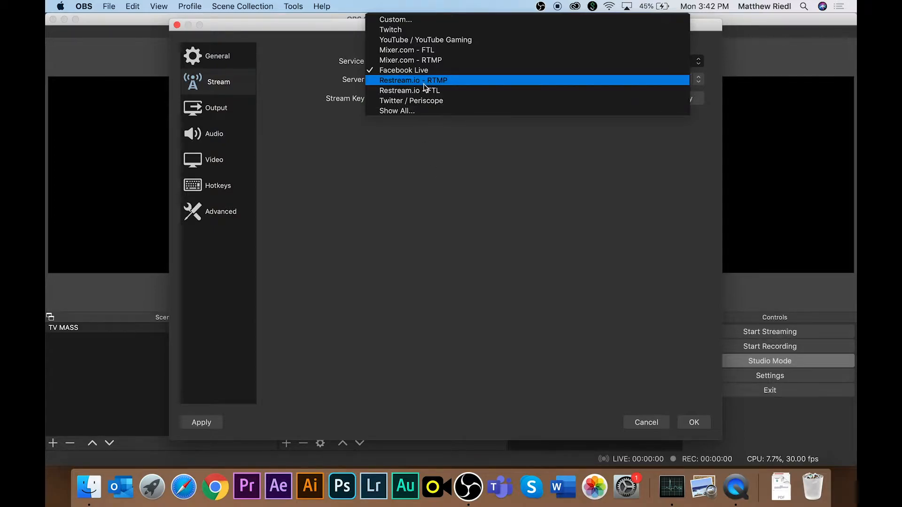
click(450, 83)
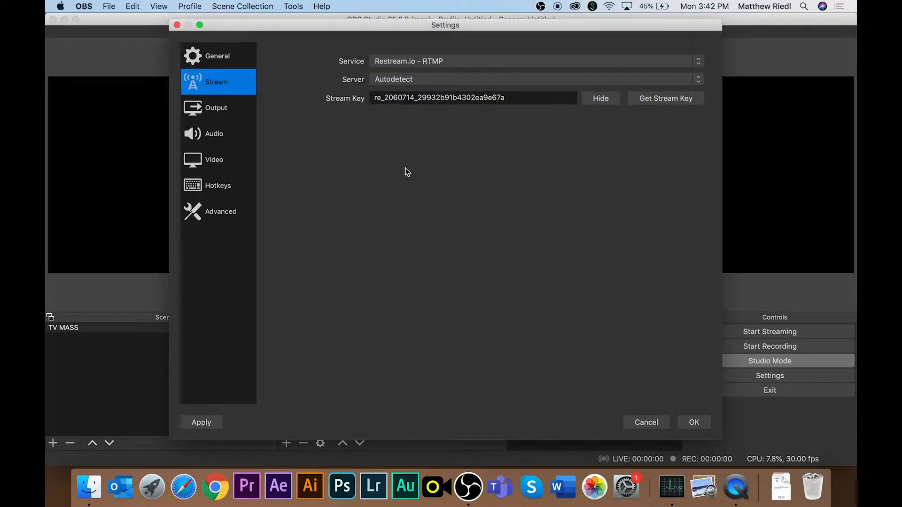
Switch to Safari and open the restream.io dashboard.
click(184, 487)
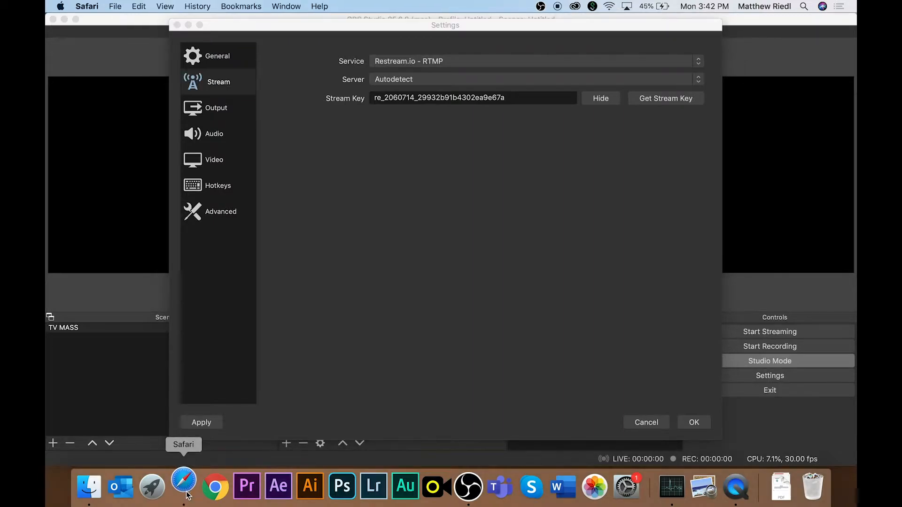
text(rest)
key(Return)
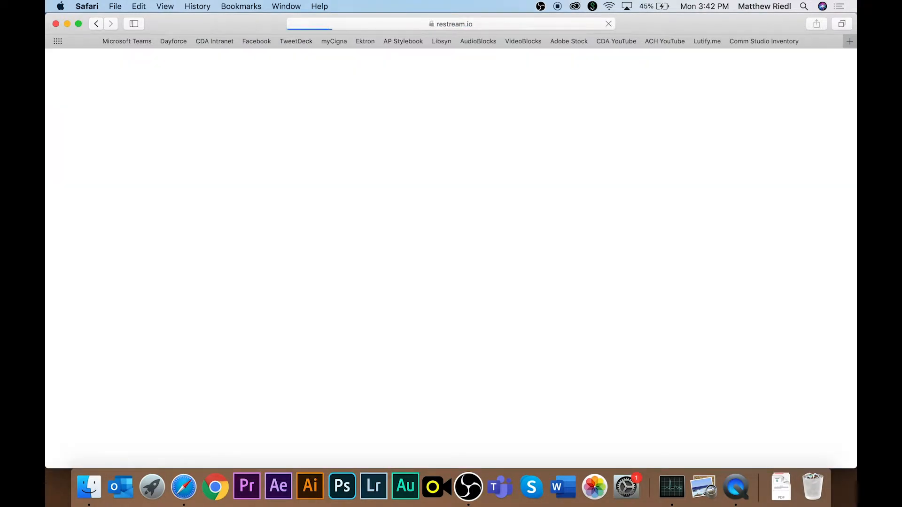
Open youtube.com in a new browser tab.
key(cmd+t)
text(y)
key(BackSpace)
text(y)
key(Return)
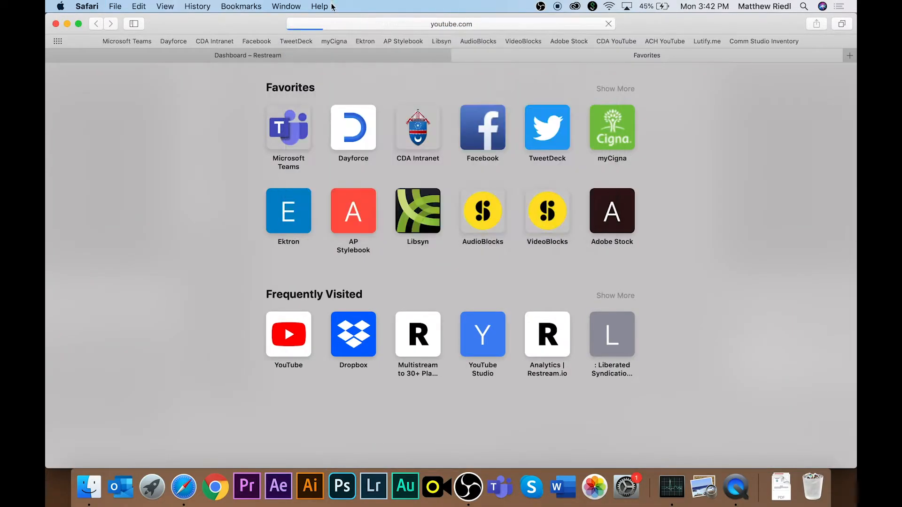
Return to the Restream dashboard, copy the stream key from the RTMP streaming settings, and reveal and select it.
click(340, 57)
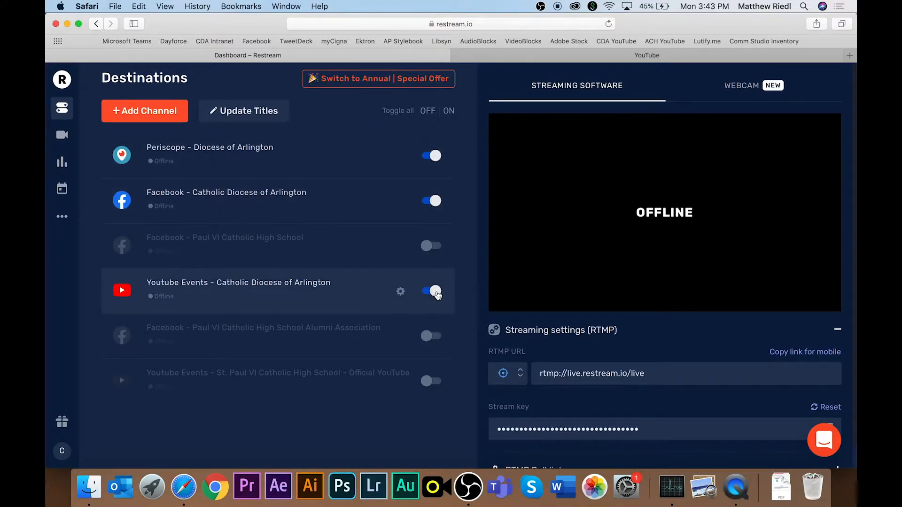
scroll(425, 296, down, 1)
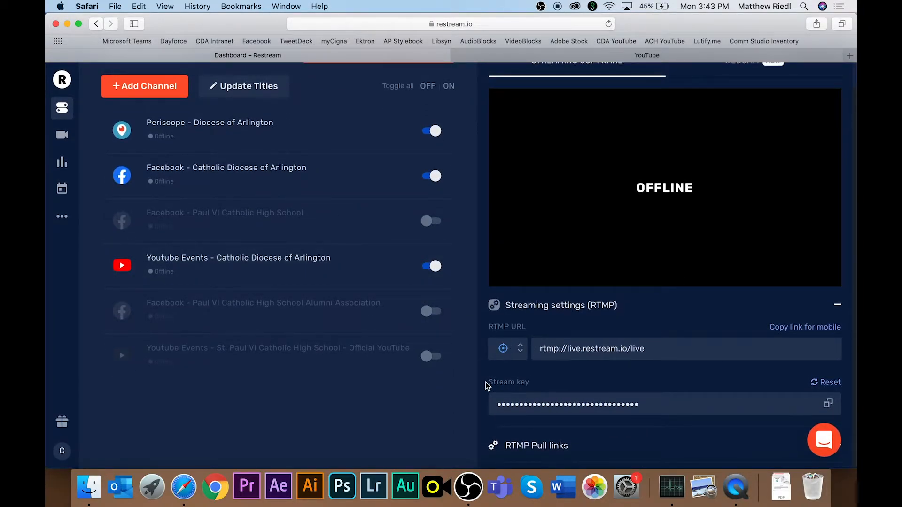
click(828, 403)
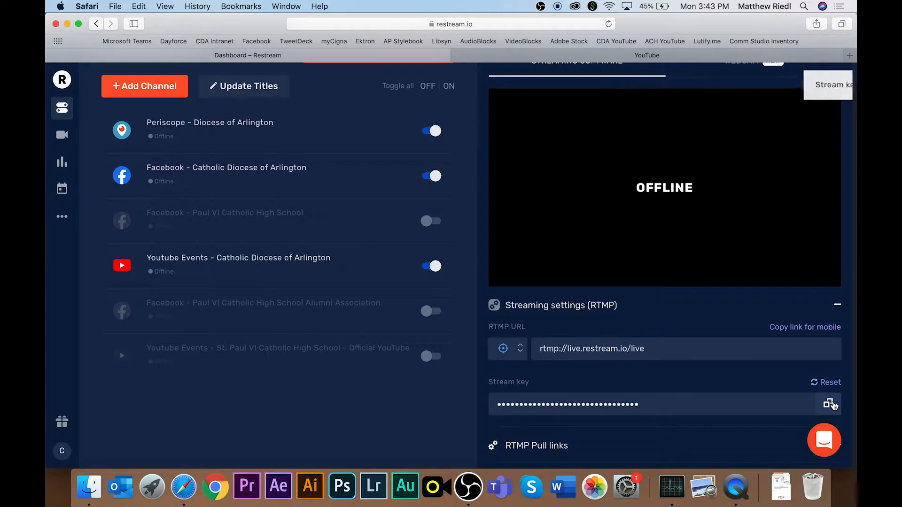
click(709, 408)
click(705, 407)
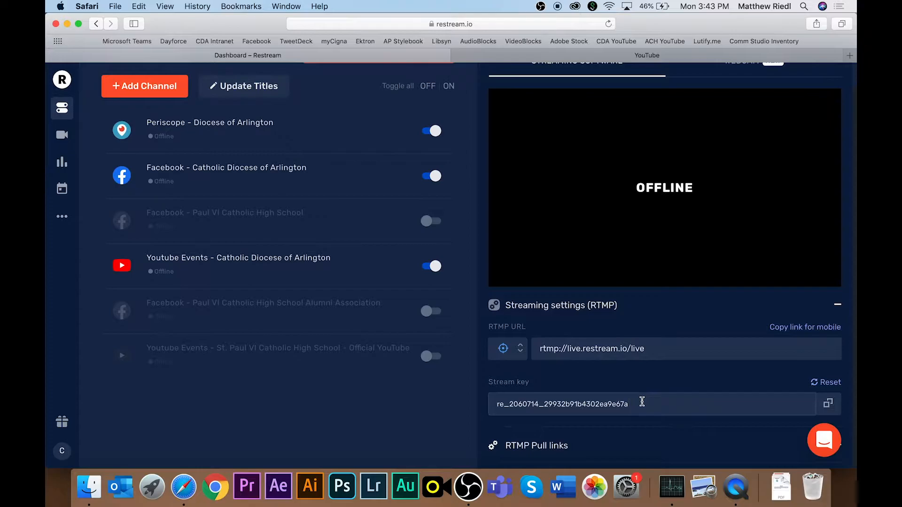
drag(642, 401, 342, 406)
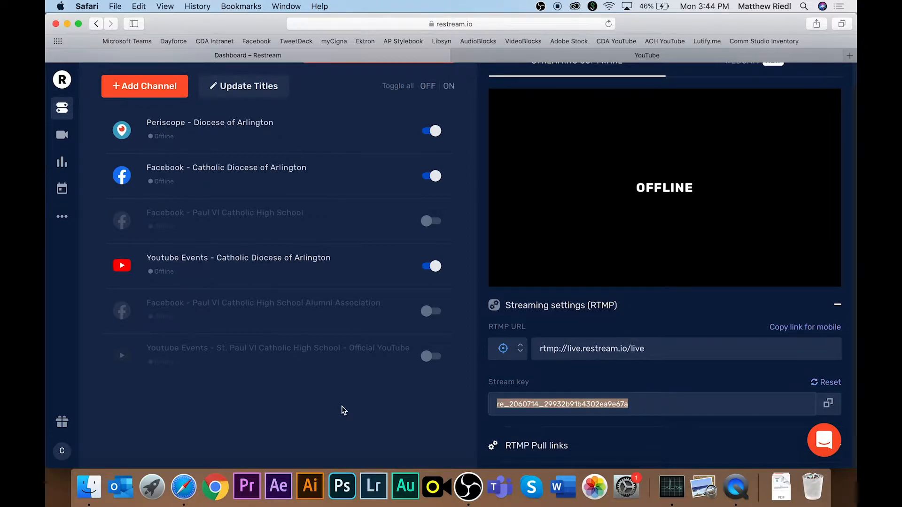
Switch to OBS, paste the copied key into the Stream Key field and confirm the settings.
click(468, 486)
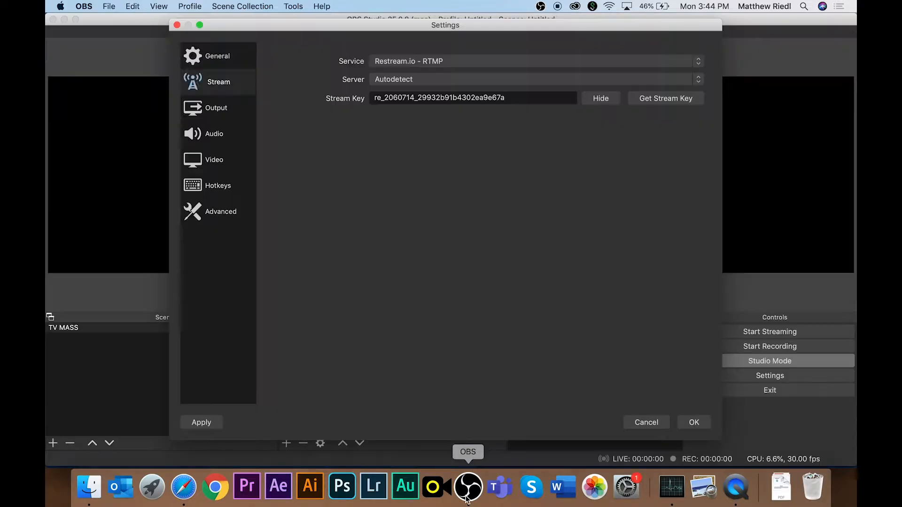
double_click(404, 98)
key(super+v)
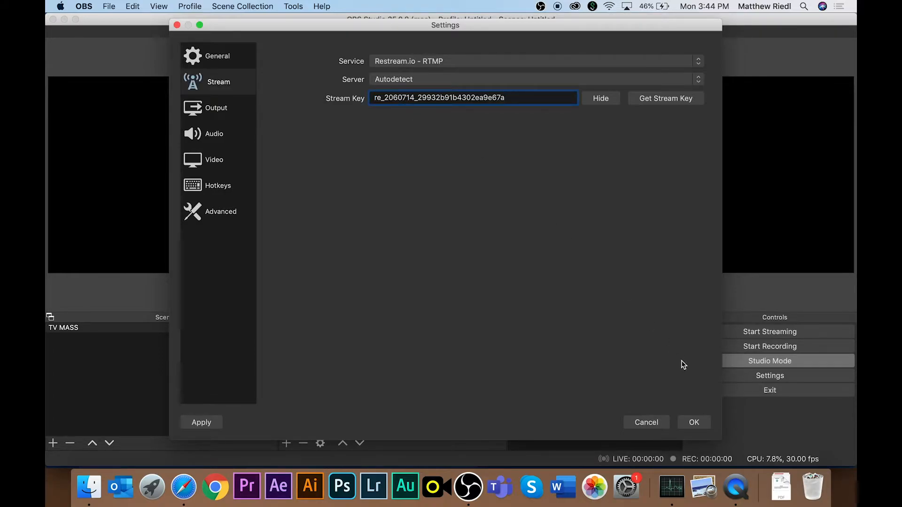
click(689, 421)
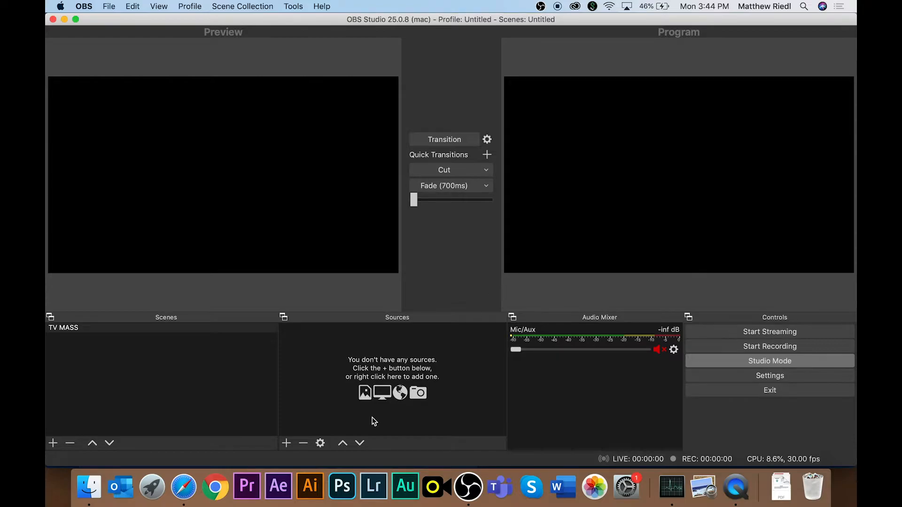
Switch to Safari and start a new live stream in YouTube Studio without reusing the last used settings.
click(183, 486)
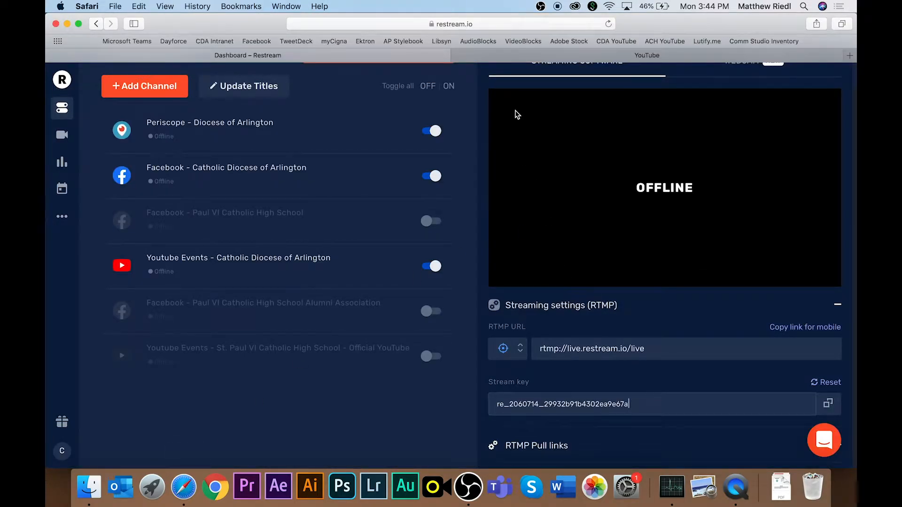
click(619, 53)
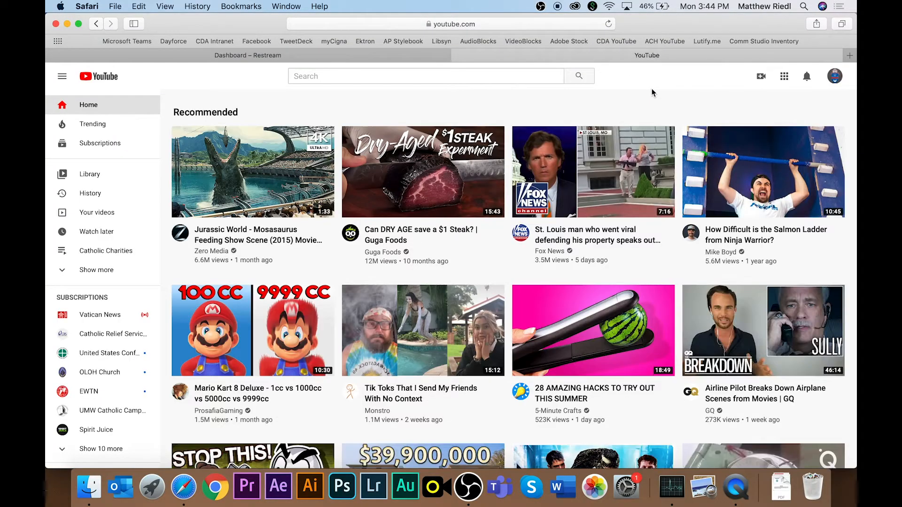
click(836, 77)
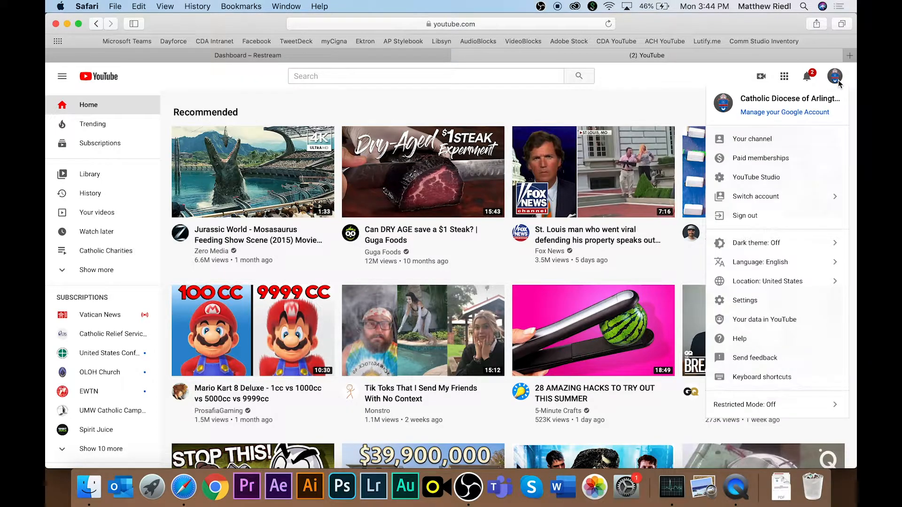
click(777, 178)
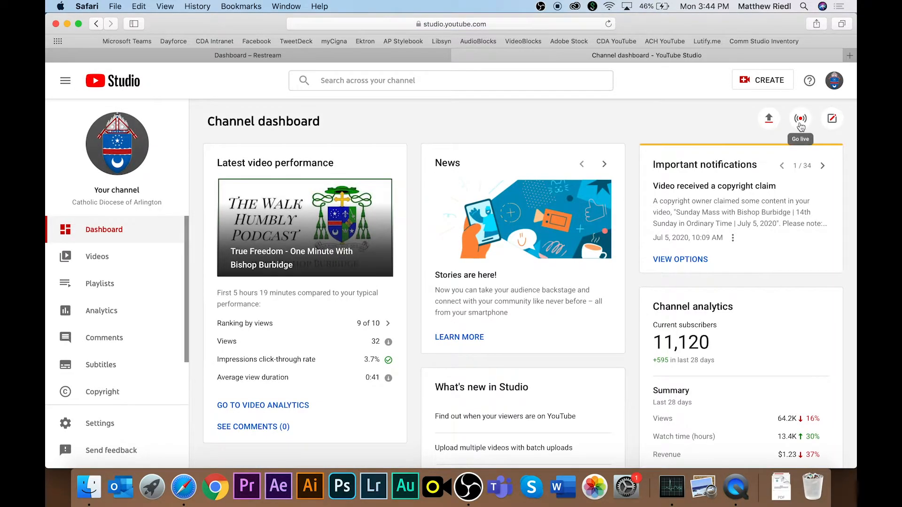
click(800, 120)
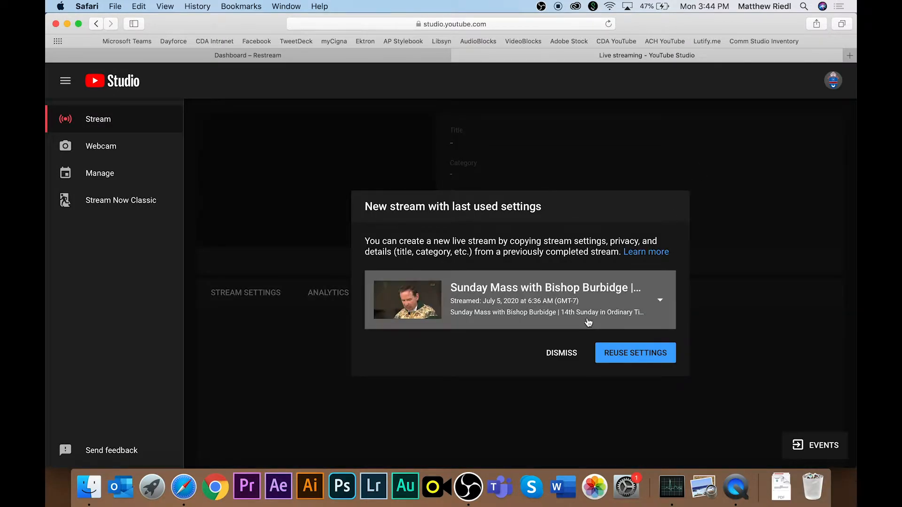
click(558, 358)
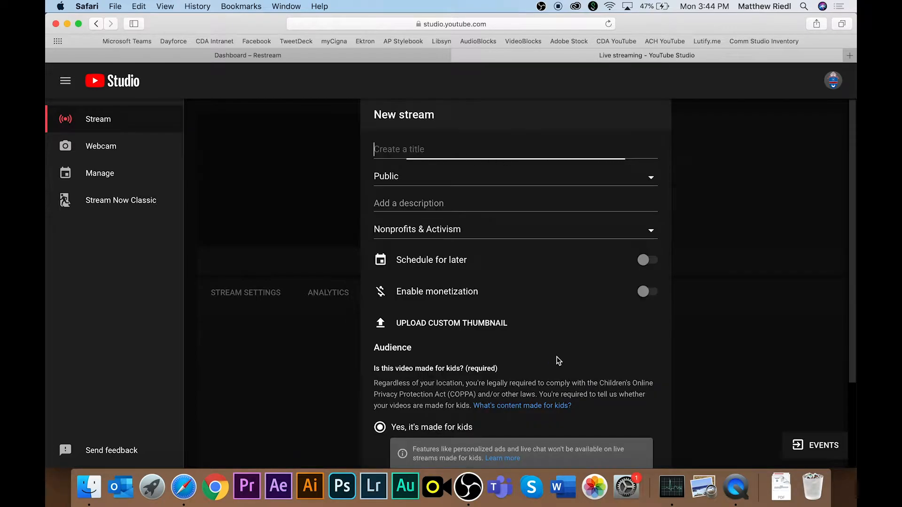
Title the new stream TEST and enter the description "Bishop Burbidge celebrates Mass.".
text(TEST)
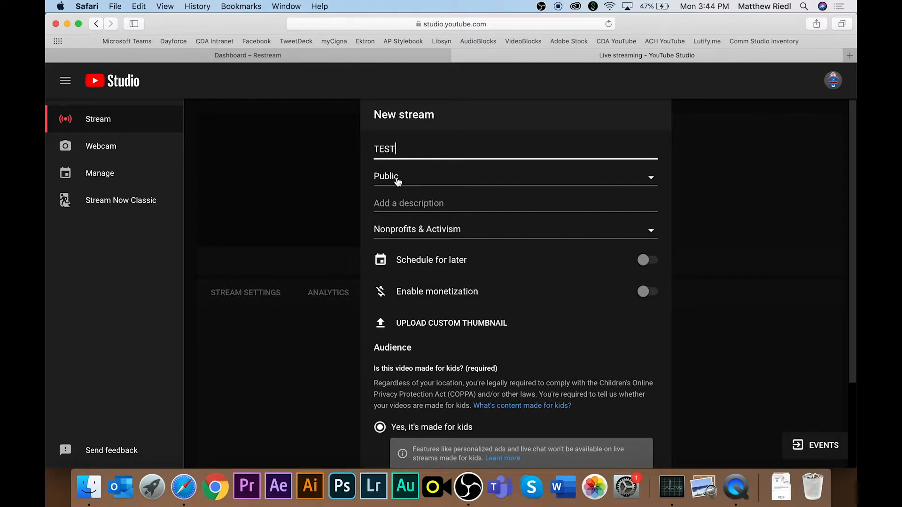
click(394, 203)
text(TEST)
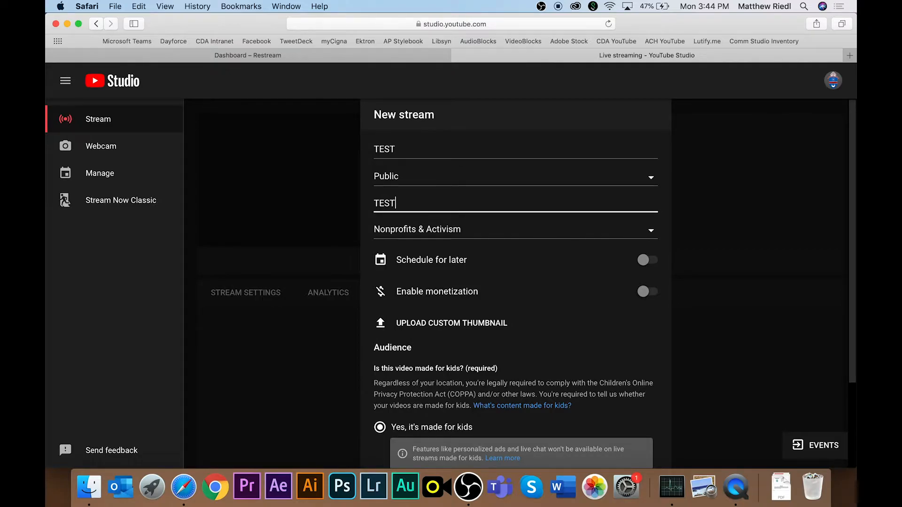
key(BackSpace)
key(BackSpace)
key(BackSpace)
text(Bishop Burbidge ce)
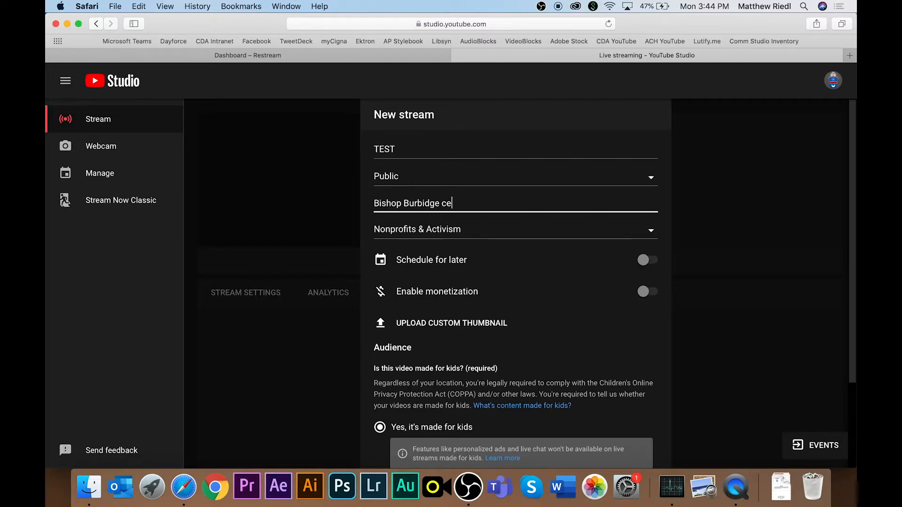
text(lebrates Mass.)
Schedule the stream for Tue, Jul 7 at 4:00 PM.
click(649, 260)
click(490, 294)
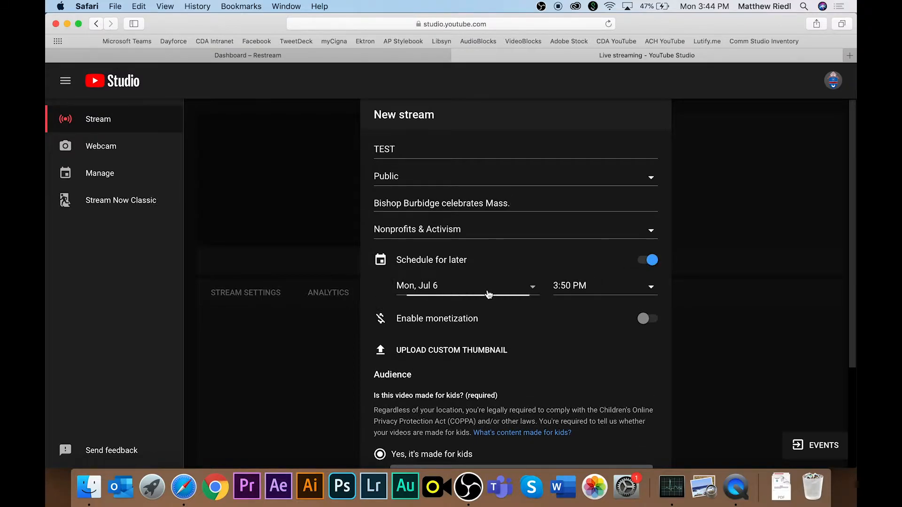
click(461, 400)
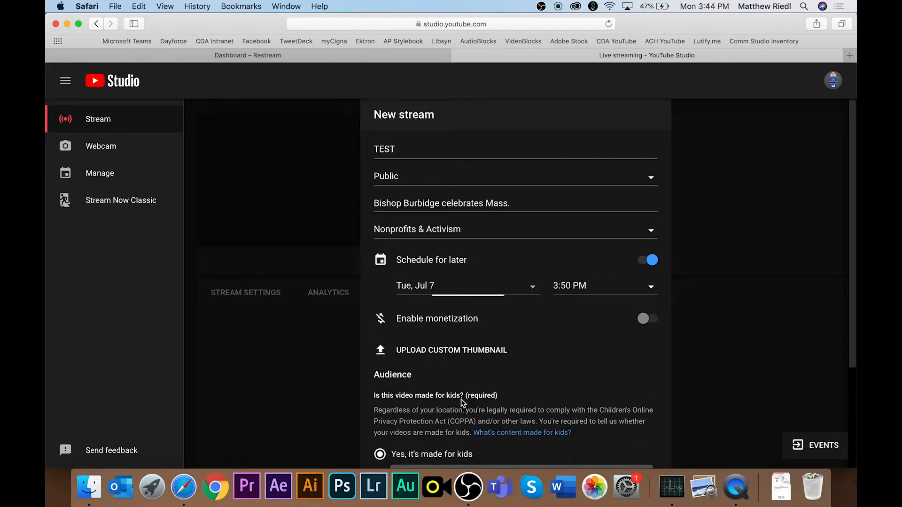
click(586, 287)
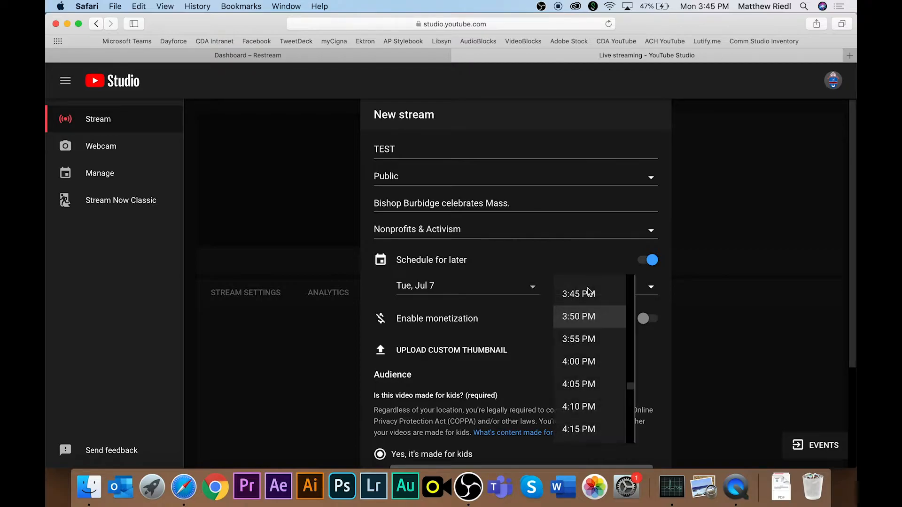
click(580, 362)
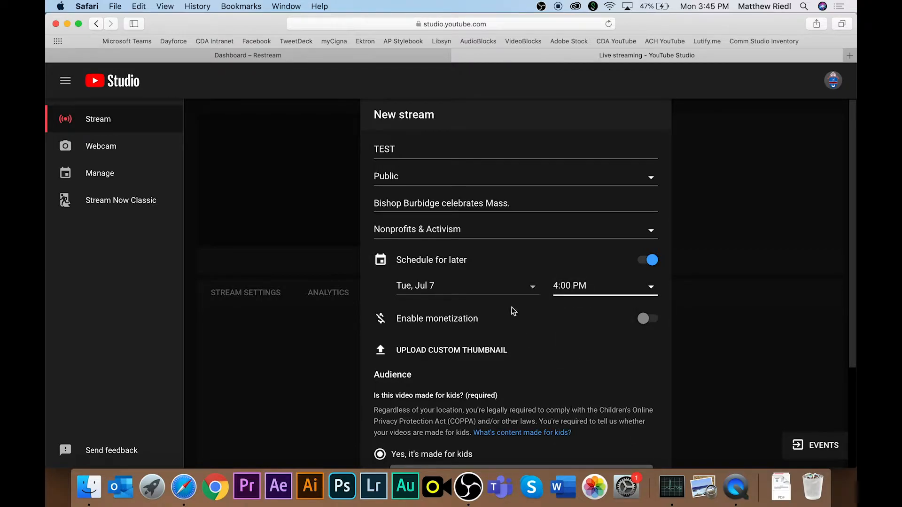
Set the stream's visibility to Unlisted and create the stream.
click(535, 179)
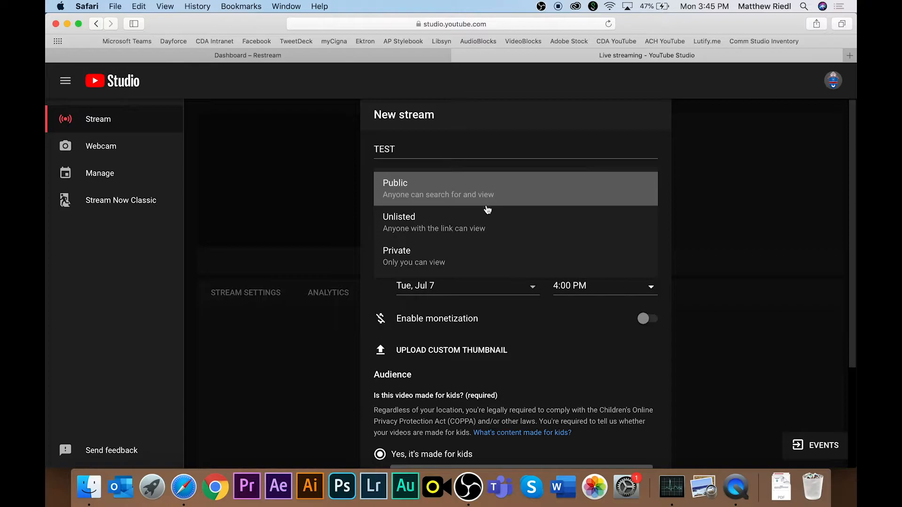
click(443, 229)
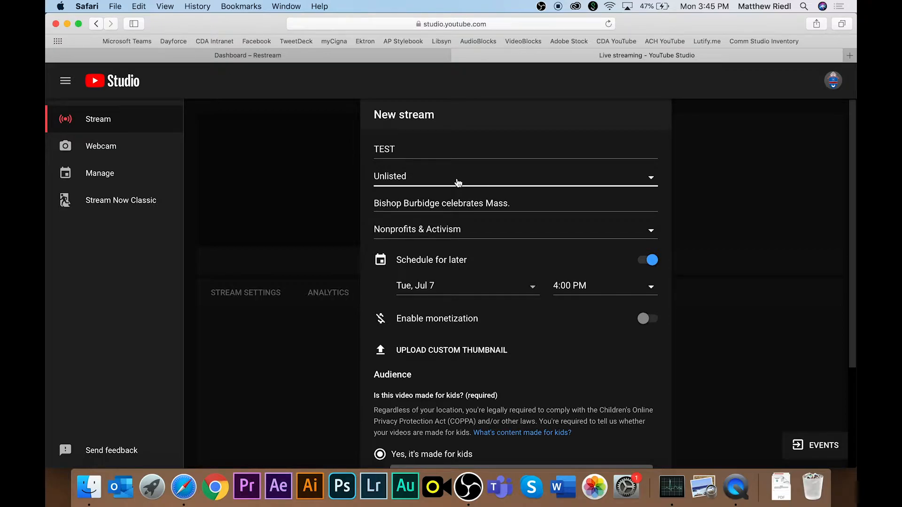
scroll(544, 344, down, 2)
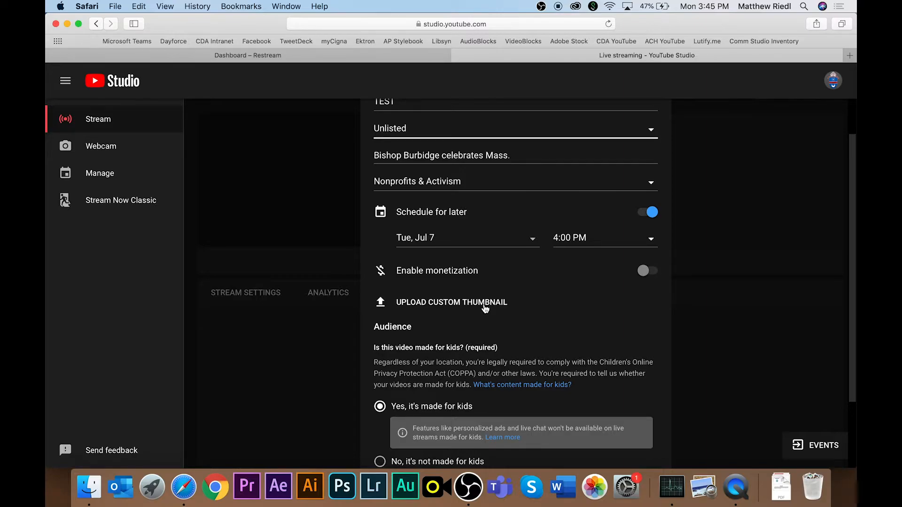
scroll(486, 309, down, 4)
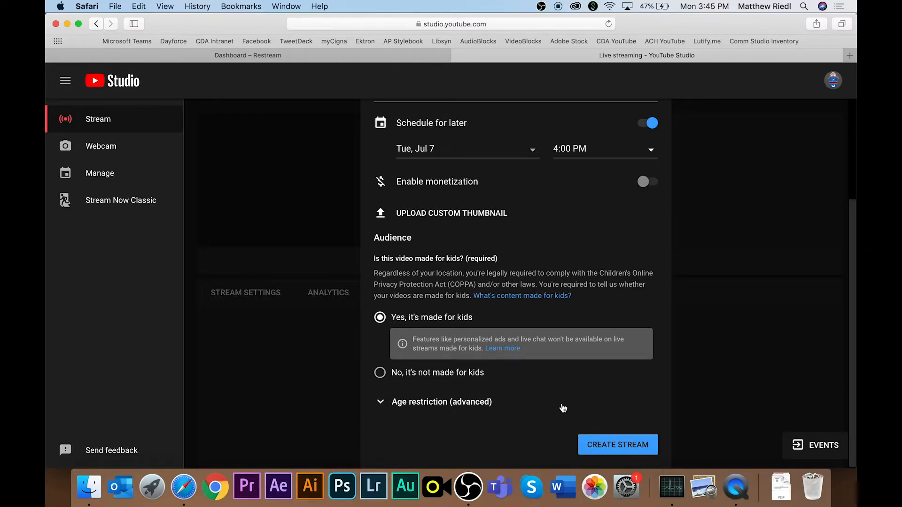
click(605, 450)
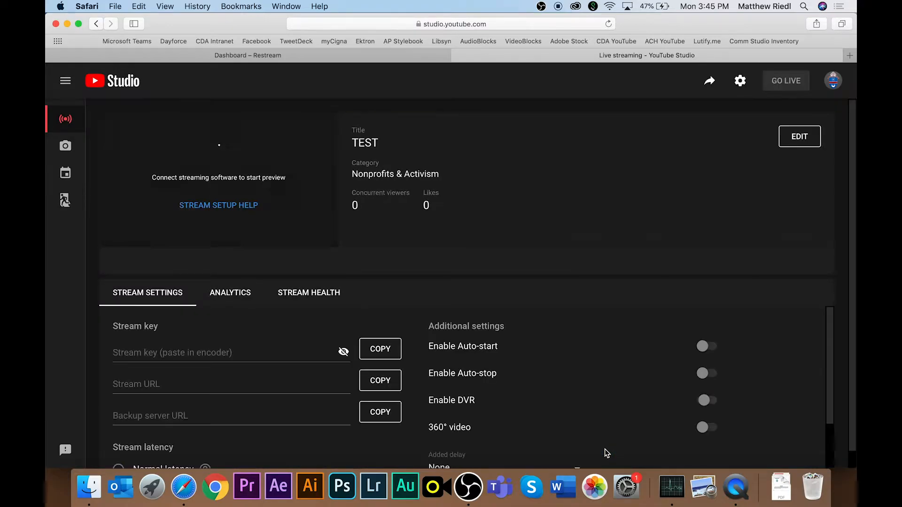
Reveal the auto-generated stream key in the YouTube stream settings and copy it.
scroll(426, 215, down, 1)
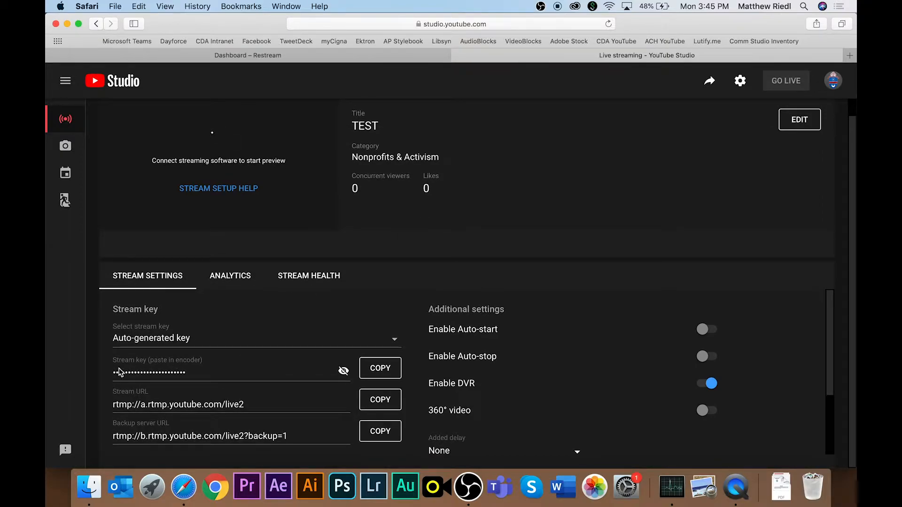
click(344, 373)
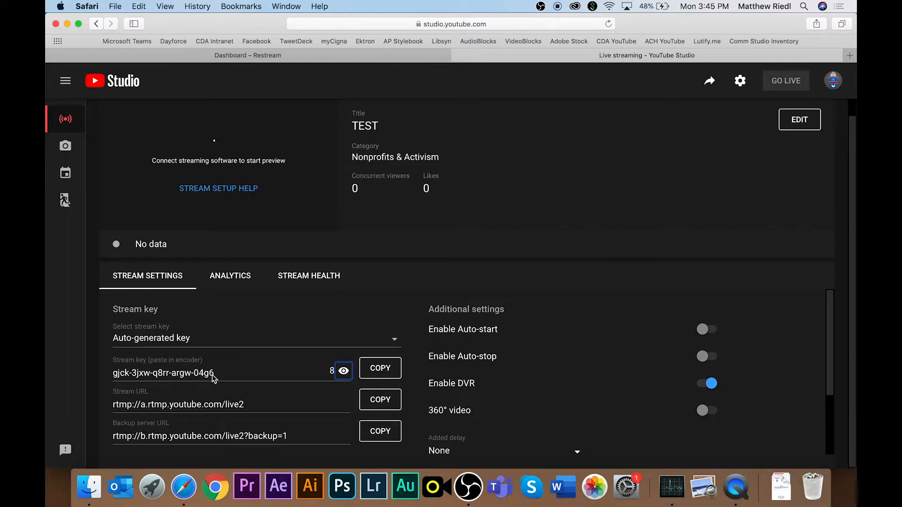
drag(214, 375, 46, 353)
key(super+c)
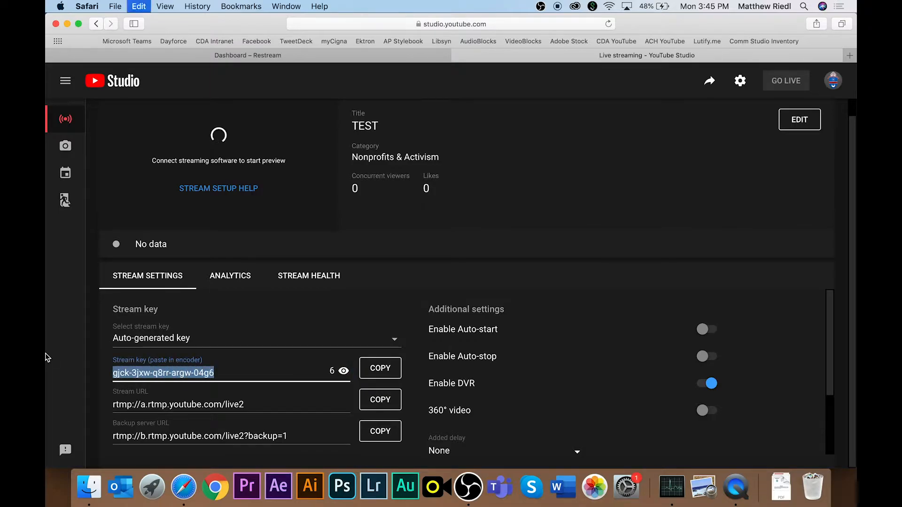
Switch to OBS and set the streaming service to YouTube / YouTube Gaming in the stream settings.
click(468, 486)
click(747, 377)
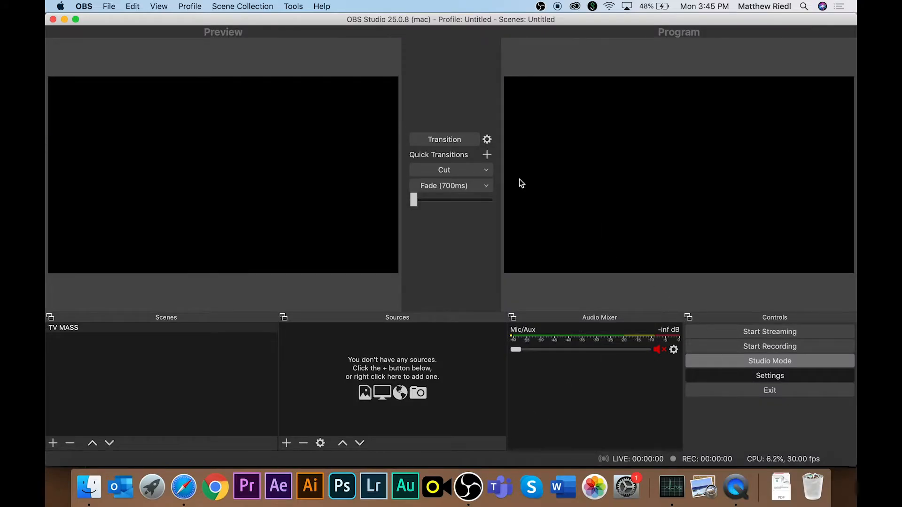
click(213, 80)
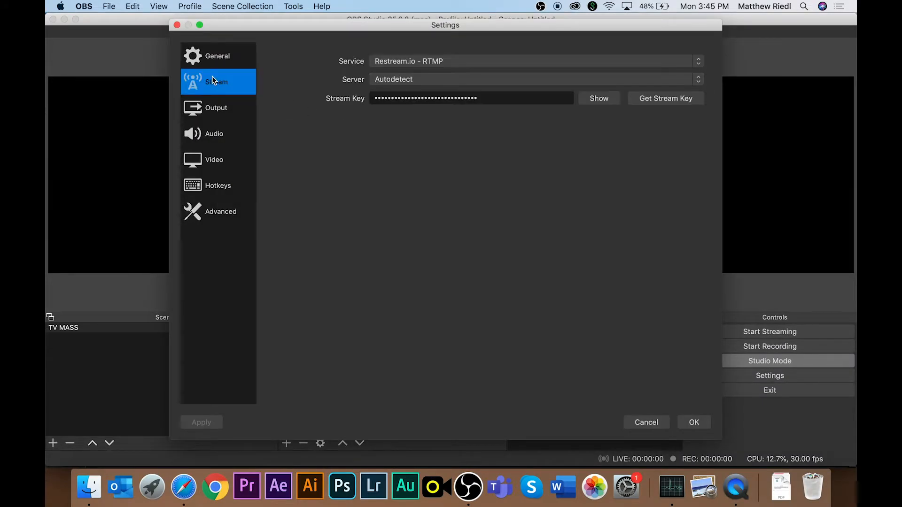
click(413, 62)
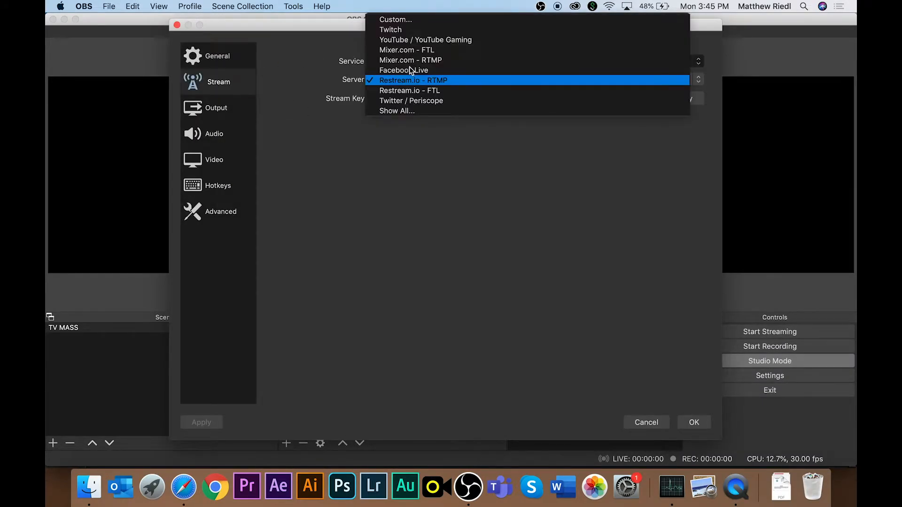
click(418, 41)
Replace the Stream Key with the copied YouTube key, show it, and confirm the settings.
click(437, 99)
click(590, 101)
key(super+a)
key(super+v)
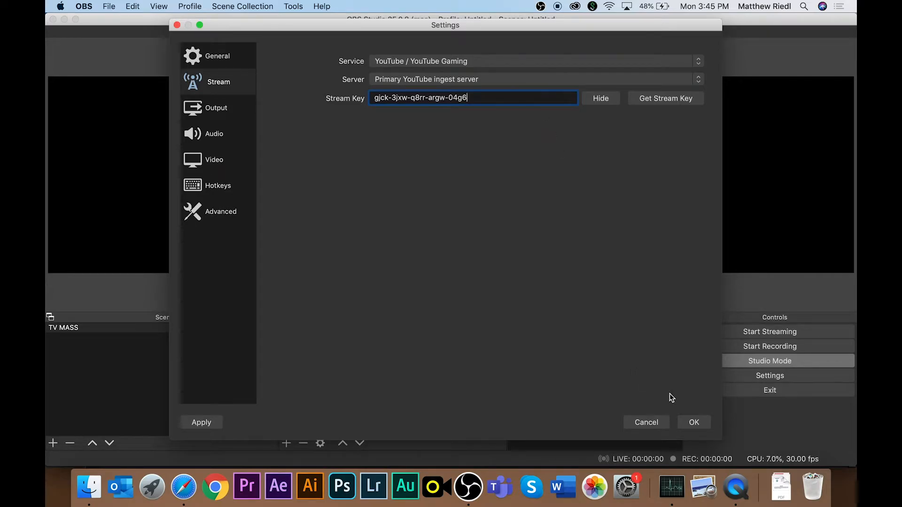
click(694, 423)
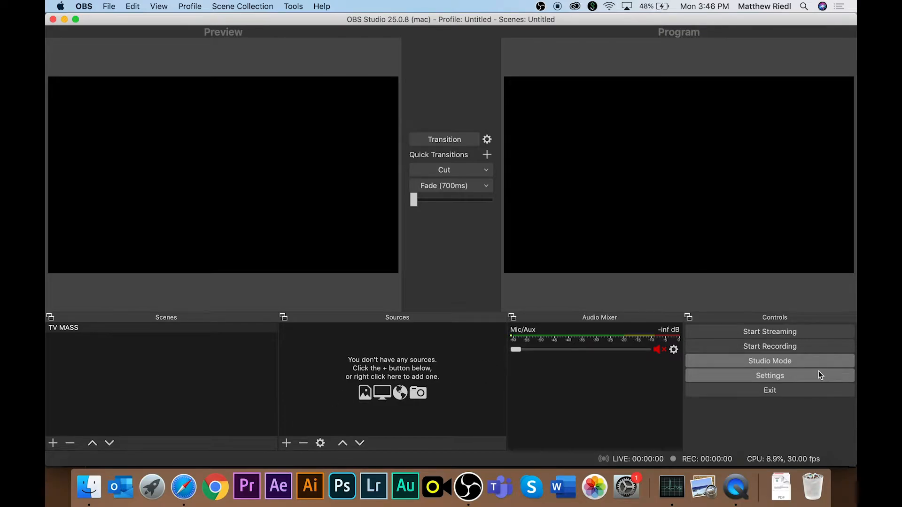
click(183, 487)
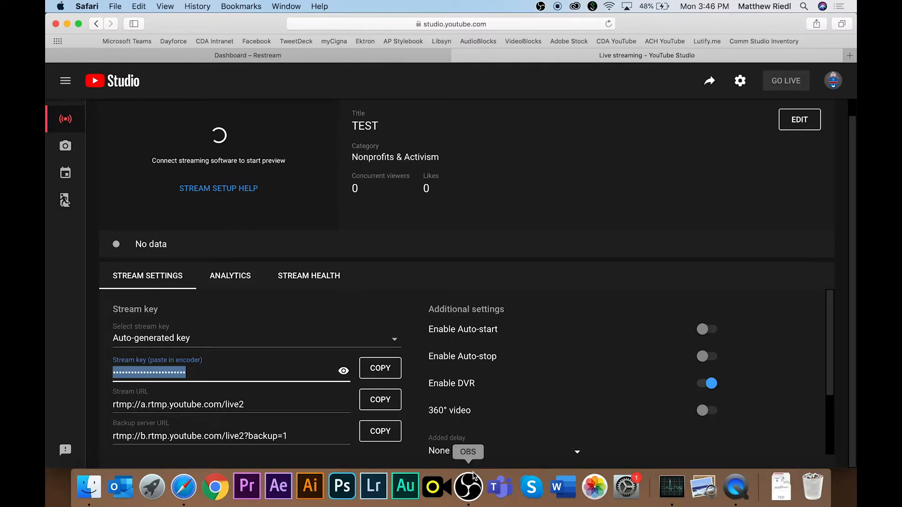
click(463, 486)
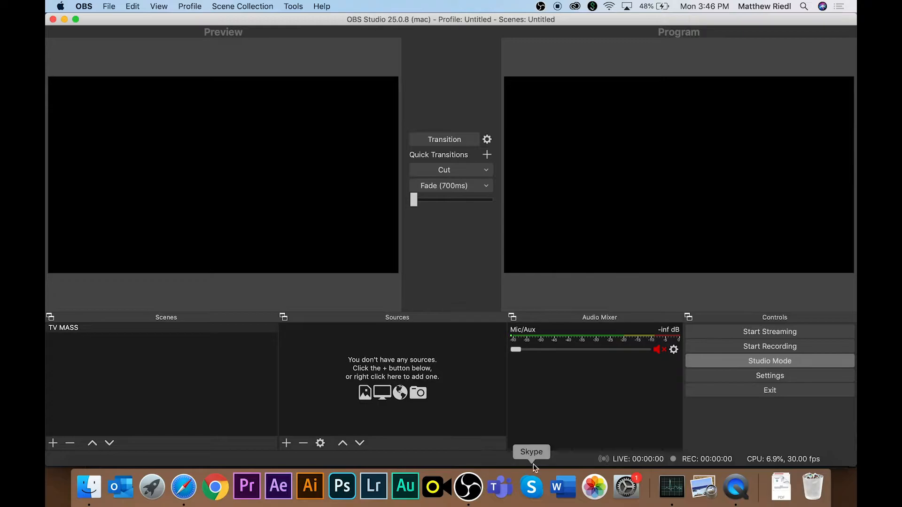
Open the Output section of the OBS settings.
click(769, 376)
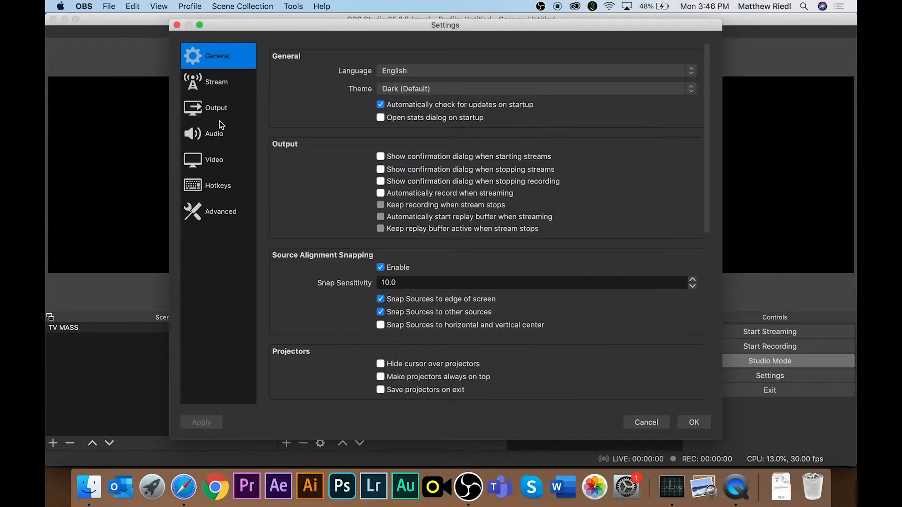
click(219, 122)
click(222, 114)
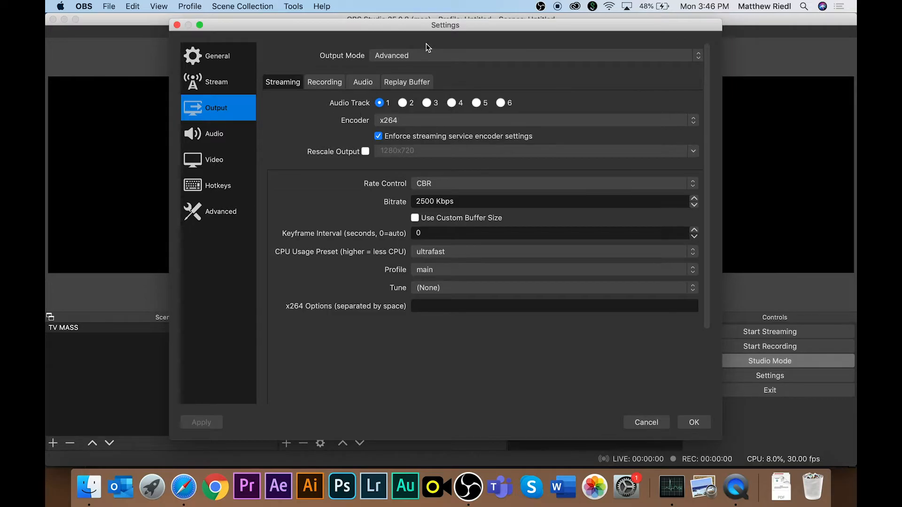
Switch the output mode to Simple to review its options, and return it to Advanced.
click(413, 56)
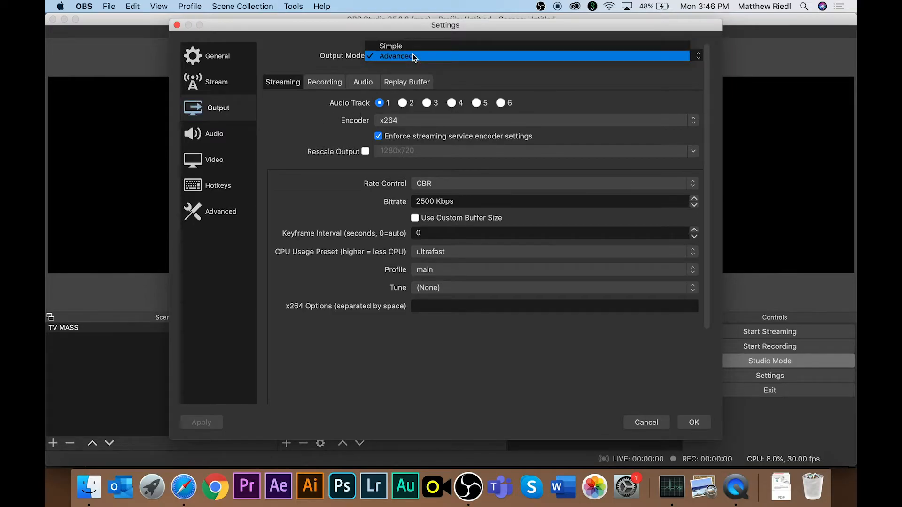
click(410, 47)
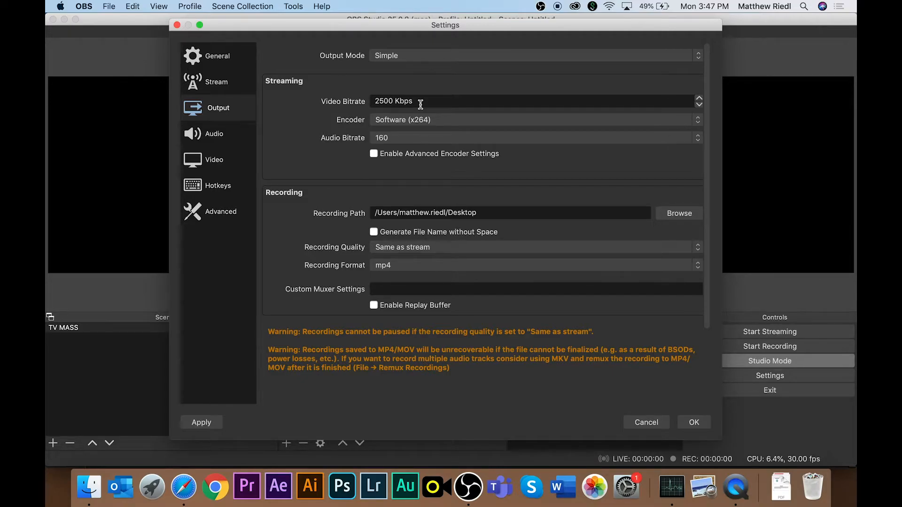
click(408, 56)
click(397, 65)
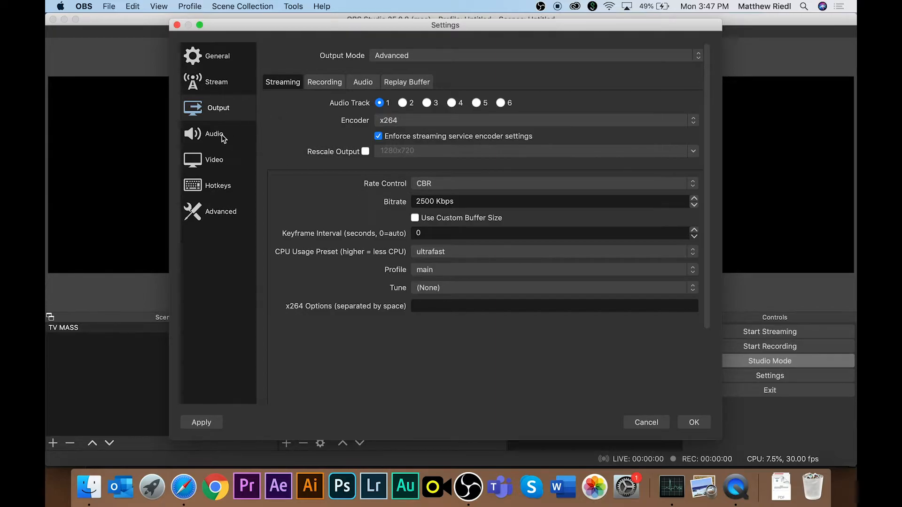
Enable output rescaling to 1280x720 for streaming, review the CPU usage presets and choose ultrafast.
click(366, 152)
click(424, 257)
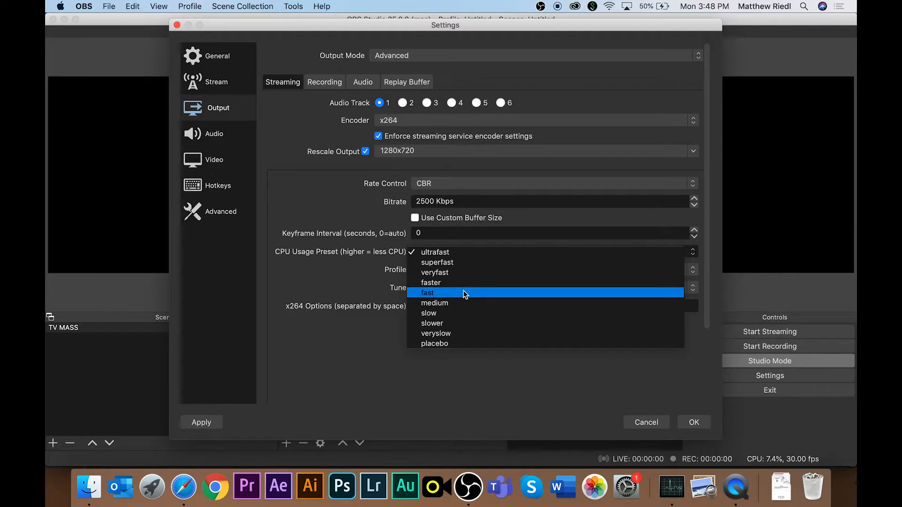
click(454, 255)
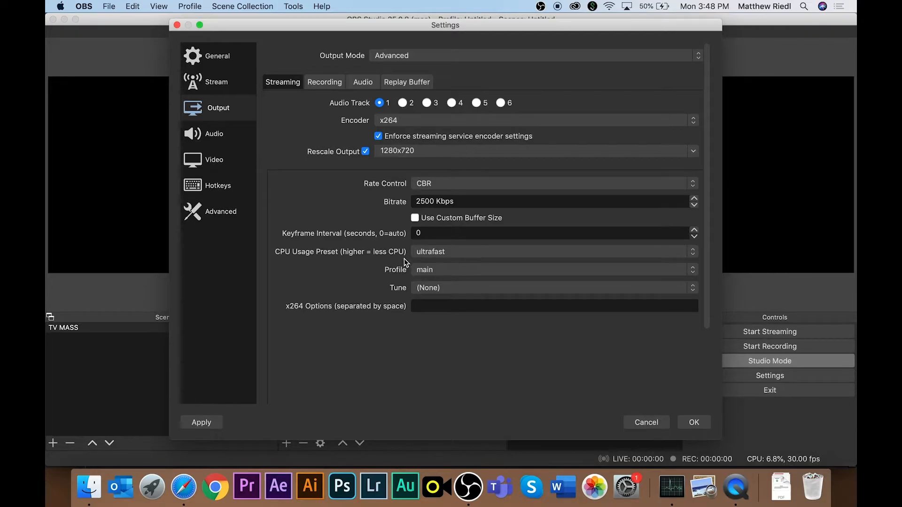
click(444, 253)
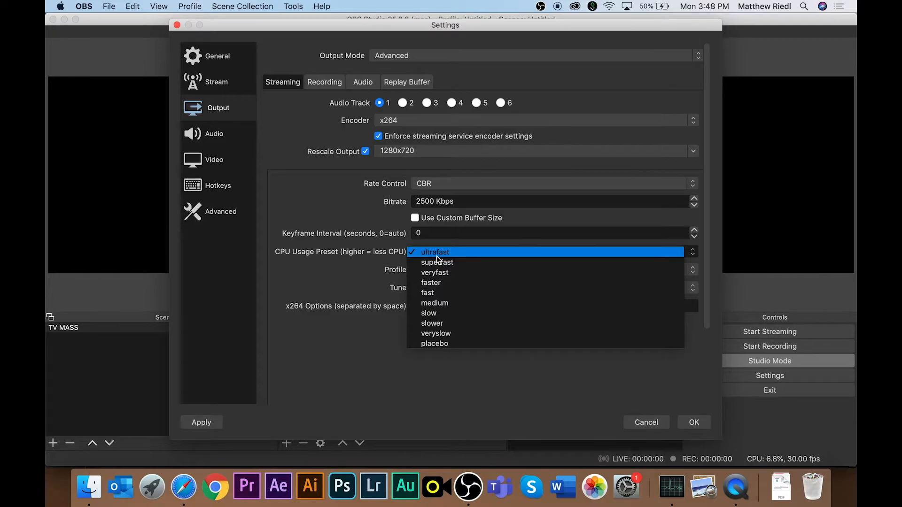
click(433, 255)
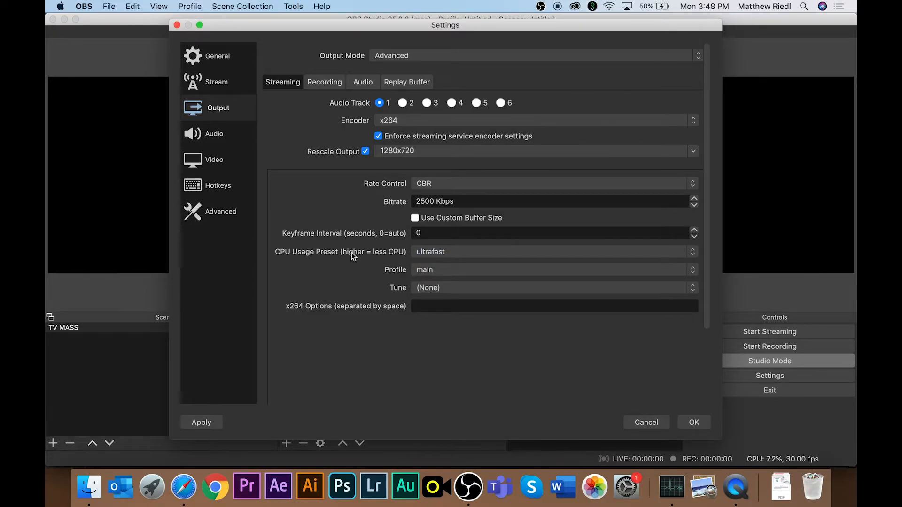
Review the Audio settings, including devices, meters and hotkeys, and keep the channels on Mono.
click(219, 135)
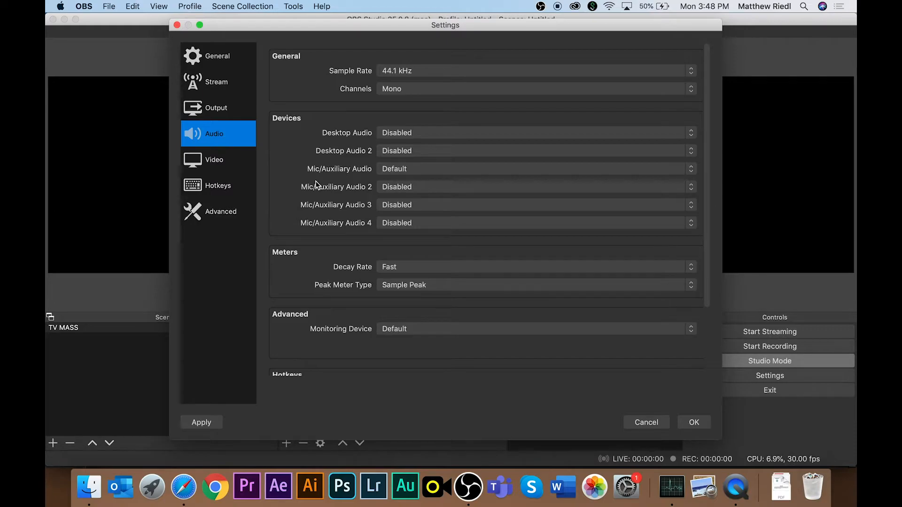
scroll(315, 184, down, 3)
scroll(316, 184, down, 2)
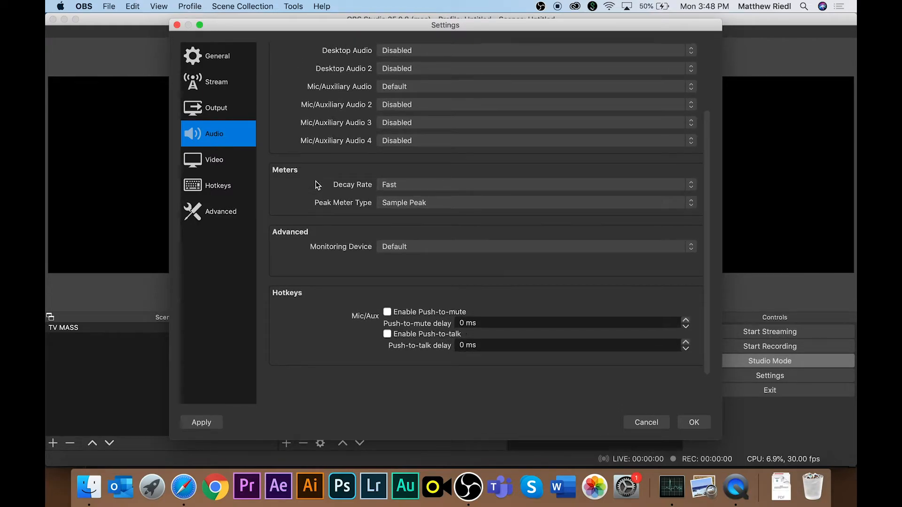
scroll(316, 184, up, 4)
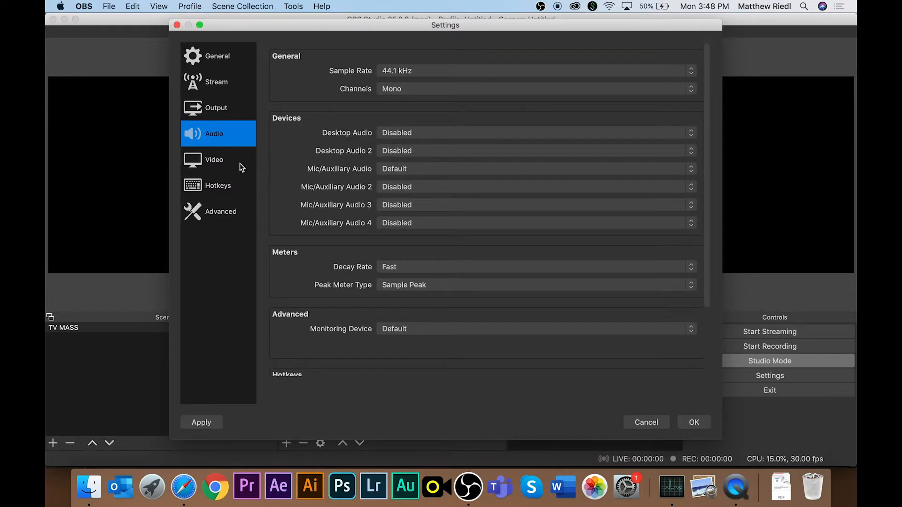
click(422, 88)
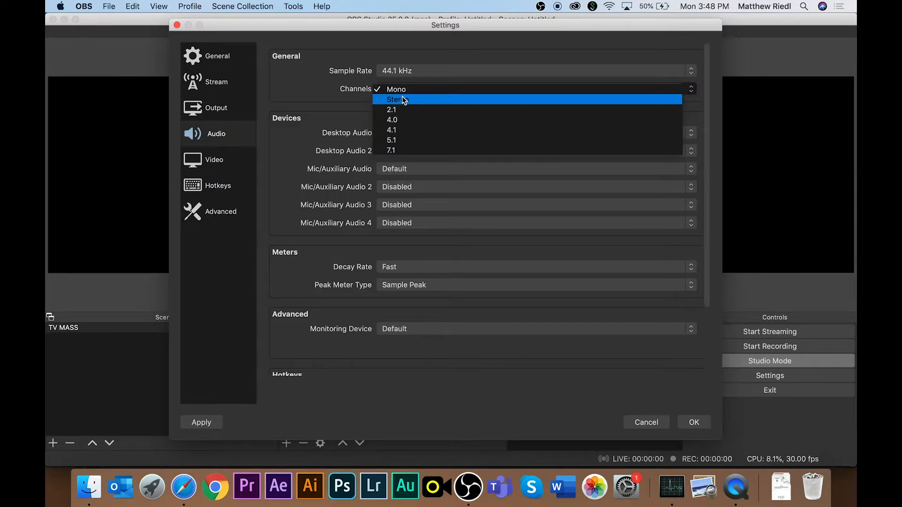
click(399, 89)
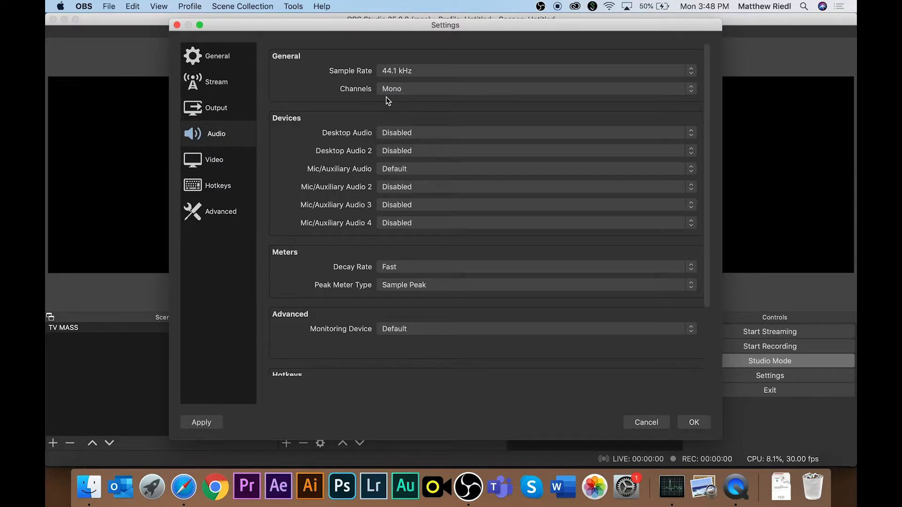
Set both the base canvas and output scaled resolutions to 1280x720 in the Video settings, keeping the common FPS value at 30.
click(224, 162)
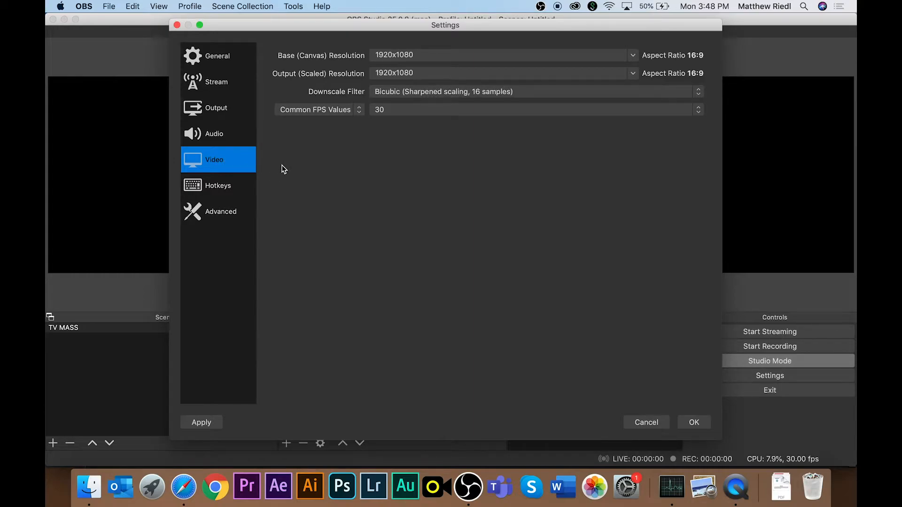
double_click(428, 55)
text(12)
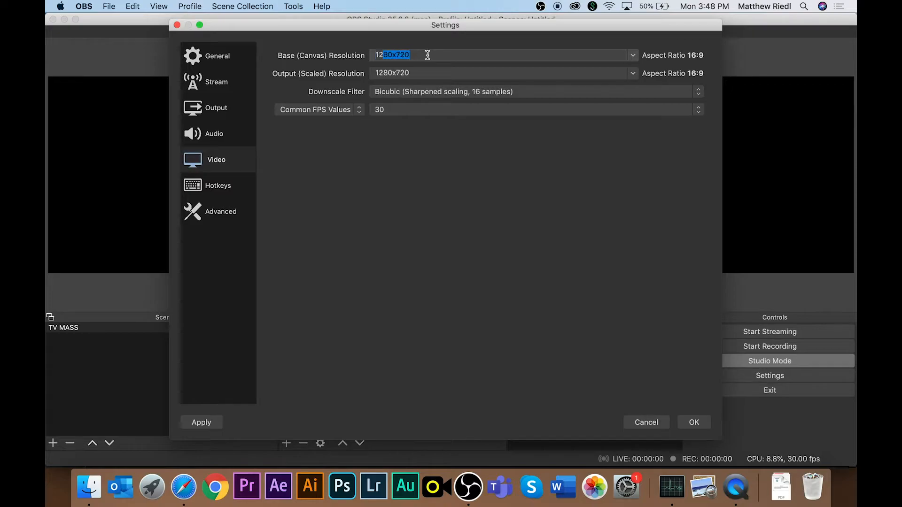
text(80x720)
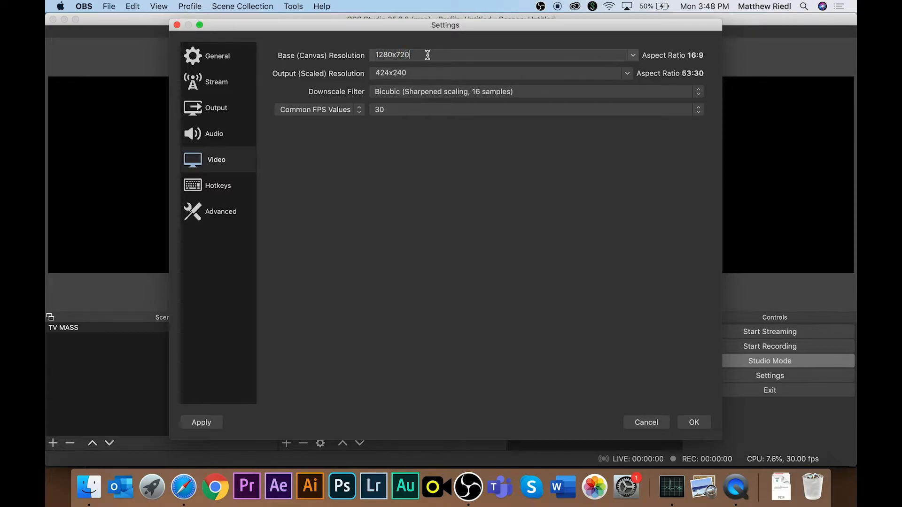
double_click(422, 72)
text(1280)
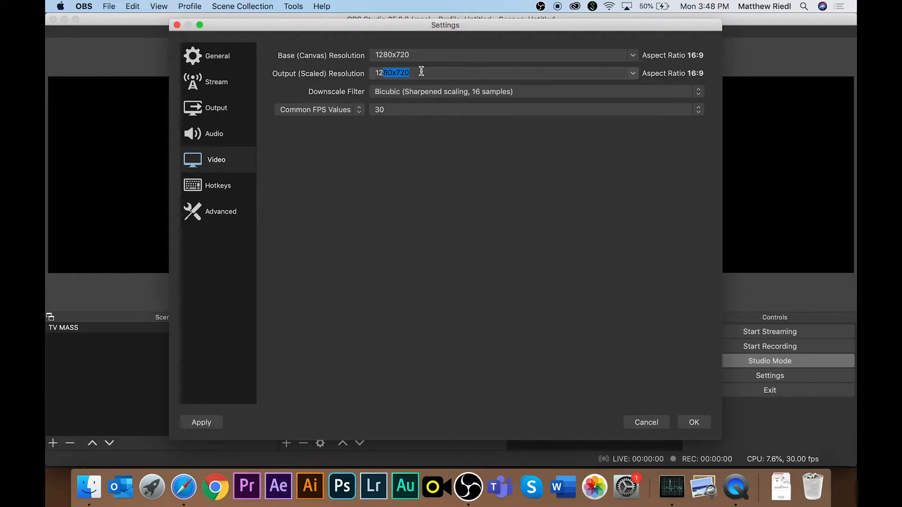
text(x720)
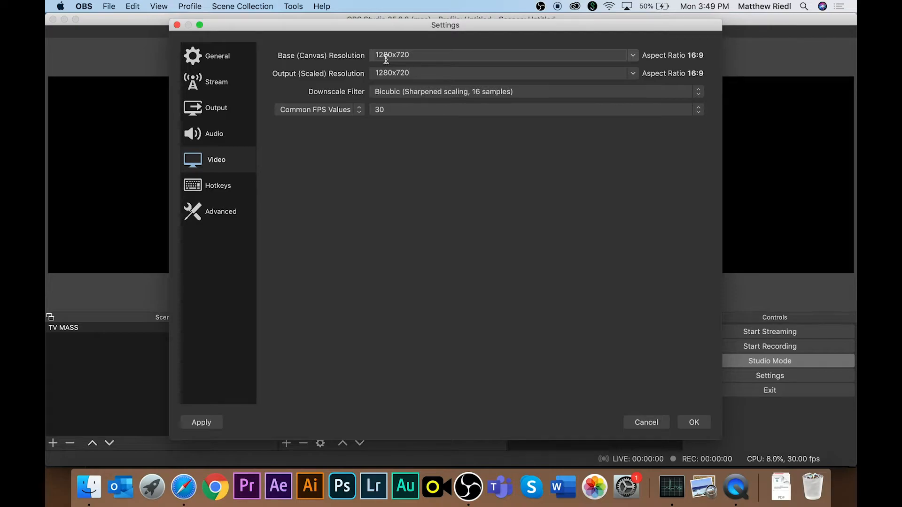
click(423, 109)
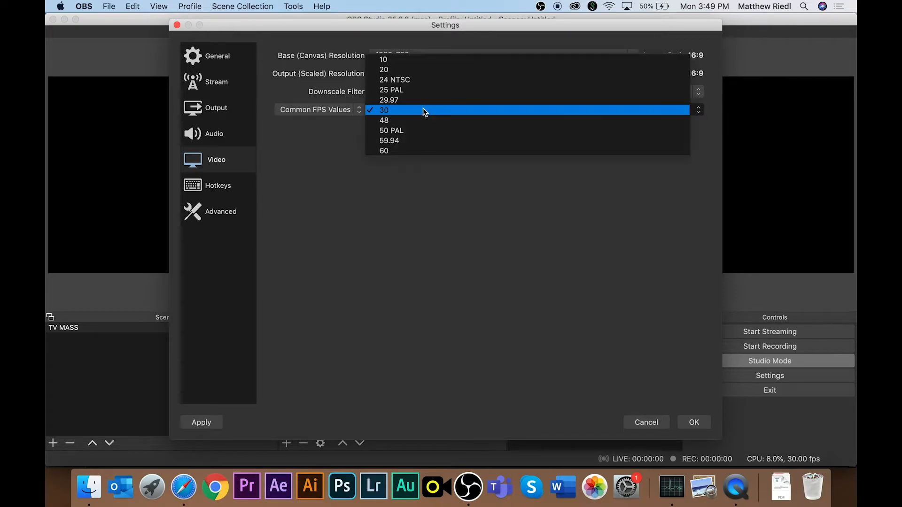
click(387, 111)
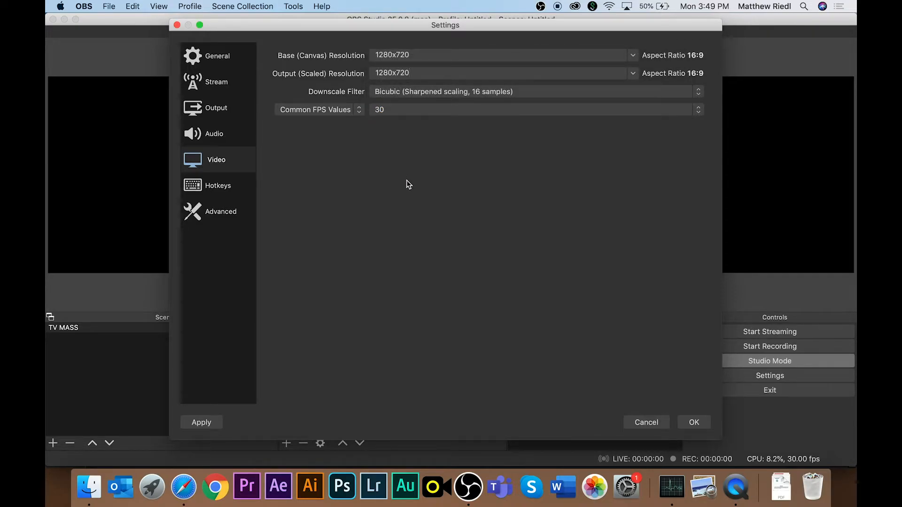
Check the Hotkeys and Advanced settings, return to the Video settings and confirm all changes.
click(224, 189)
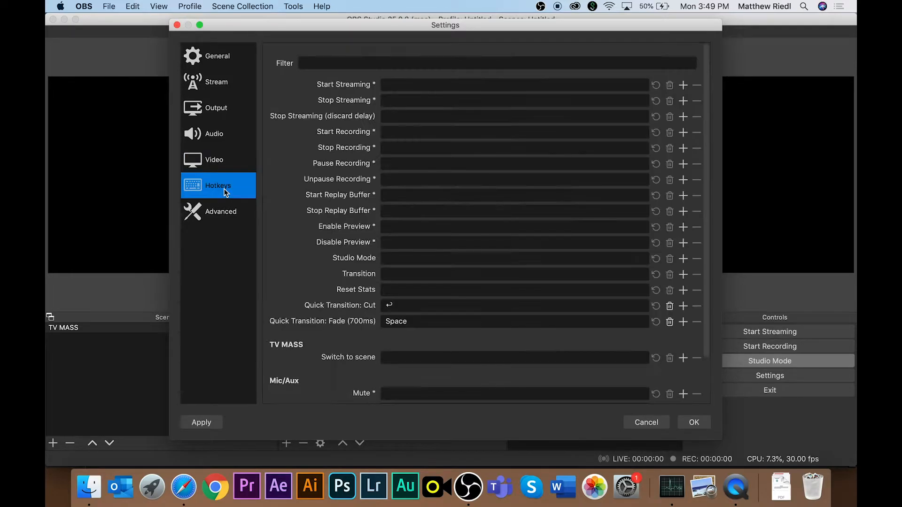
click(209, 215)
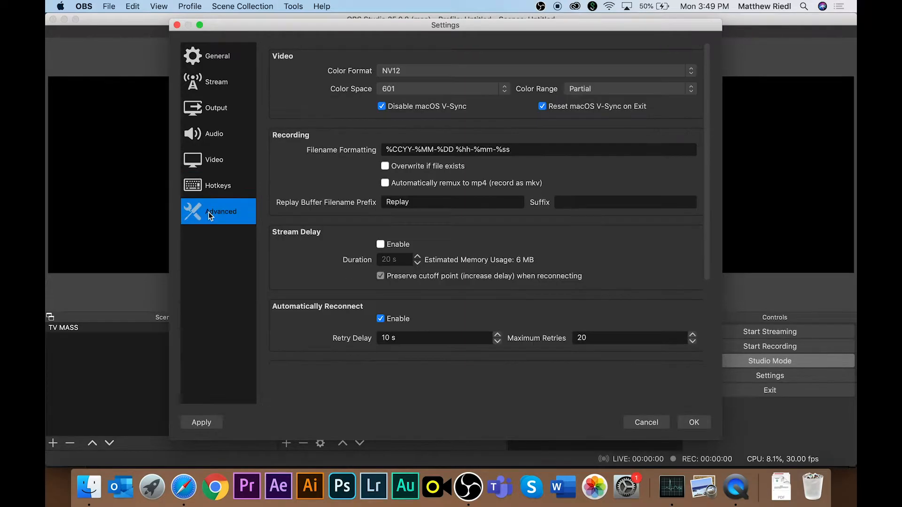
click(214, 164)
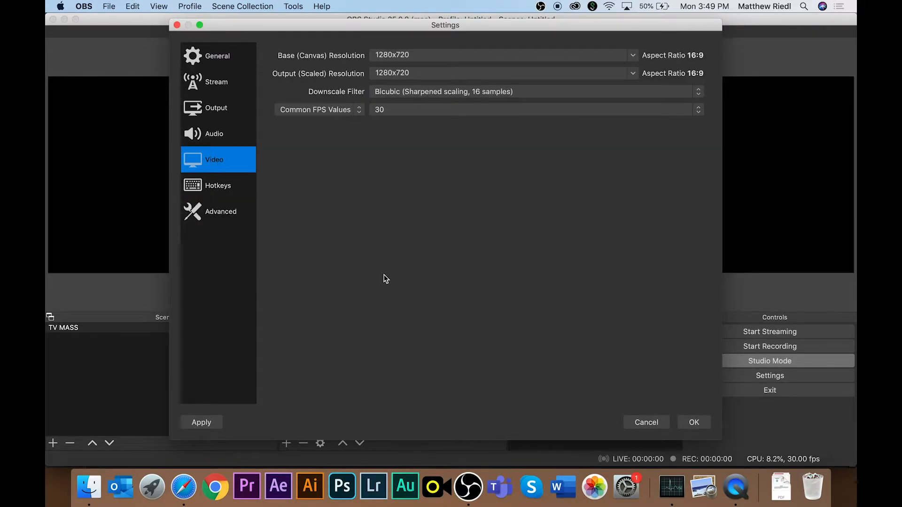
click(696, 423)
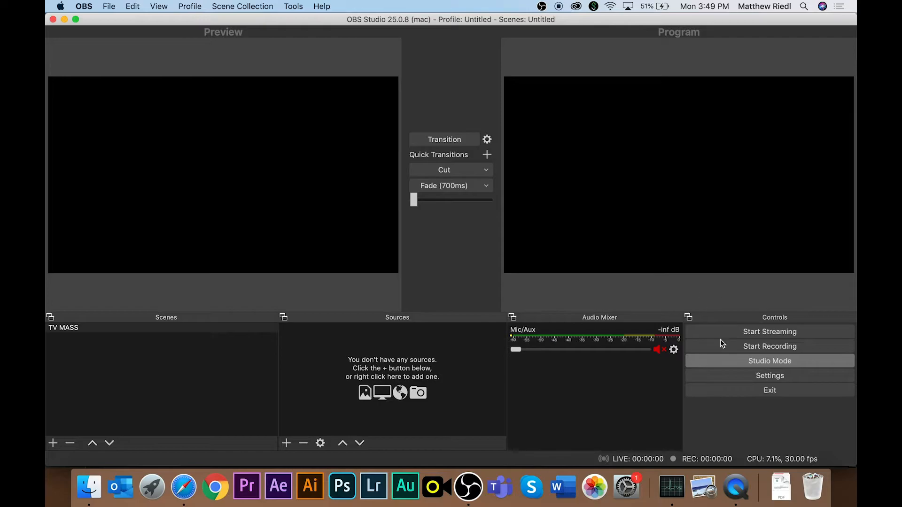
Try a vertical format by setting the base canvas and output scaled resolutions to 720x1280 and confirming.
click(745, 380)
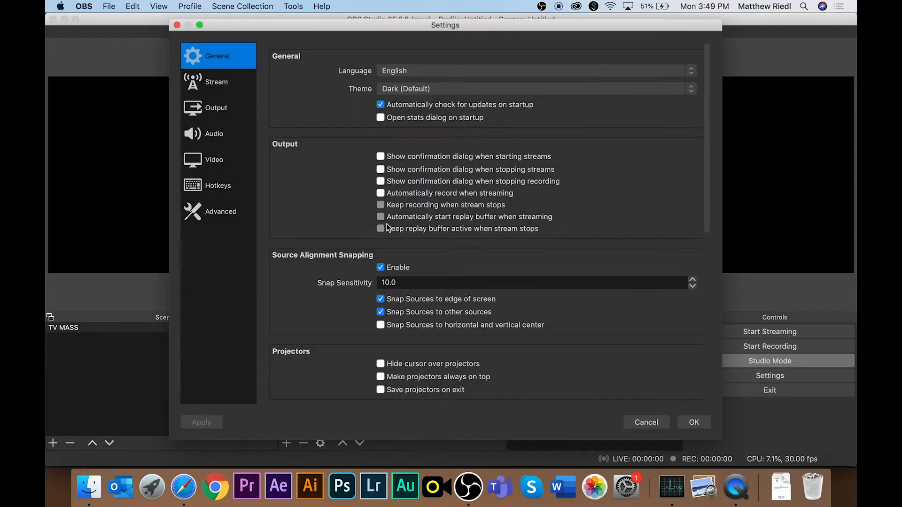
click(221, 153)
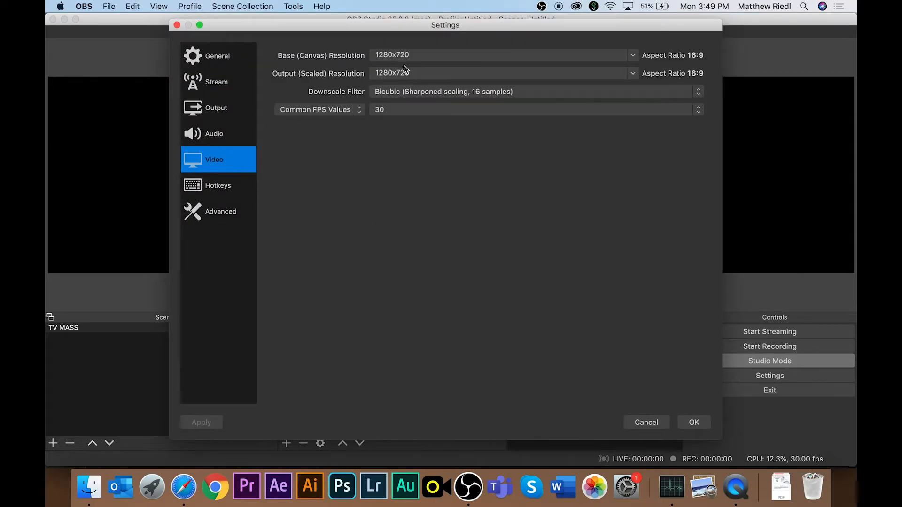
double_click(430, 55)
text(720x1)
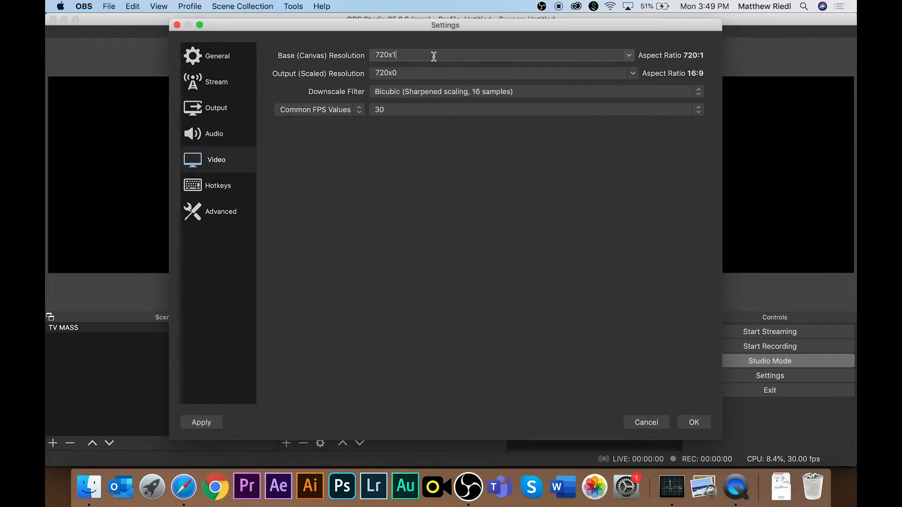
text(280)
key(Tab)
text(720)
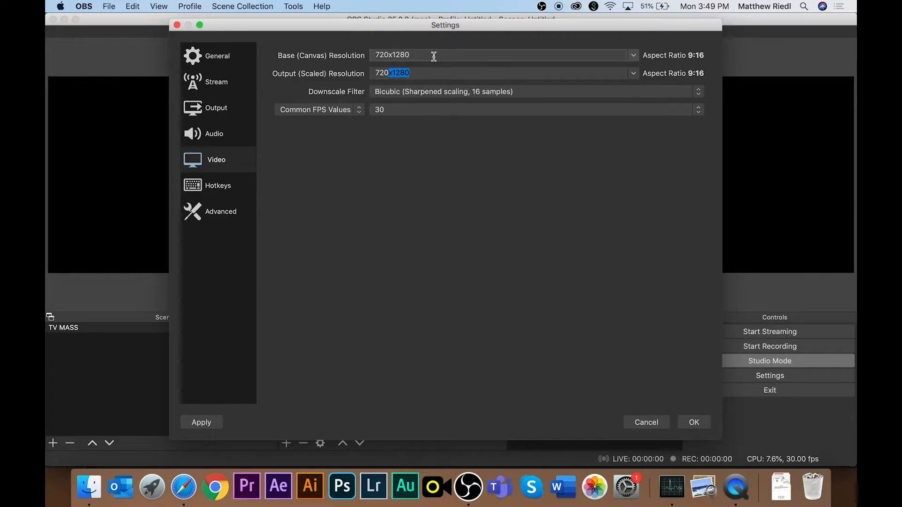
text(x1280)
click(694, 423)
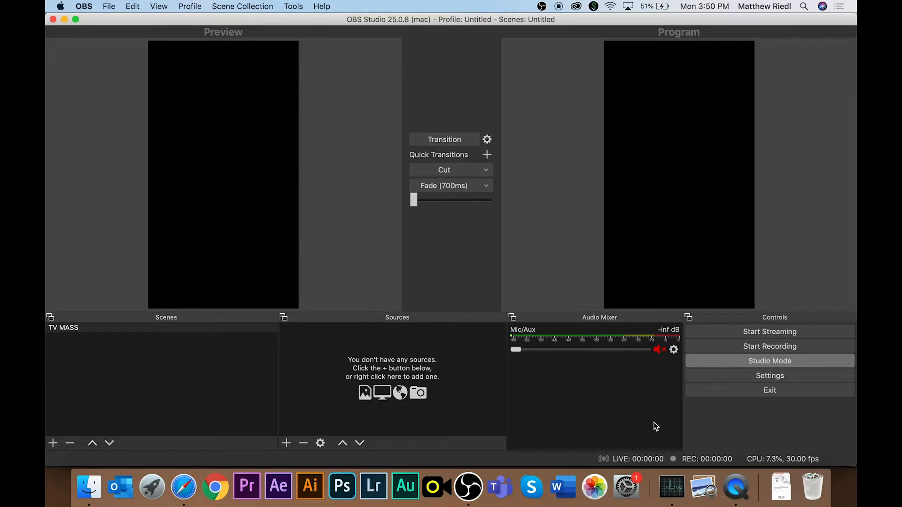
Restore the landscape format by setting the base canvas and output scaled resolutions to 1280x720, and confirm.
click(724, 374)
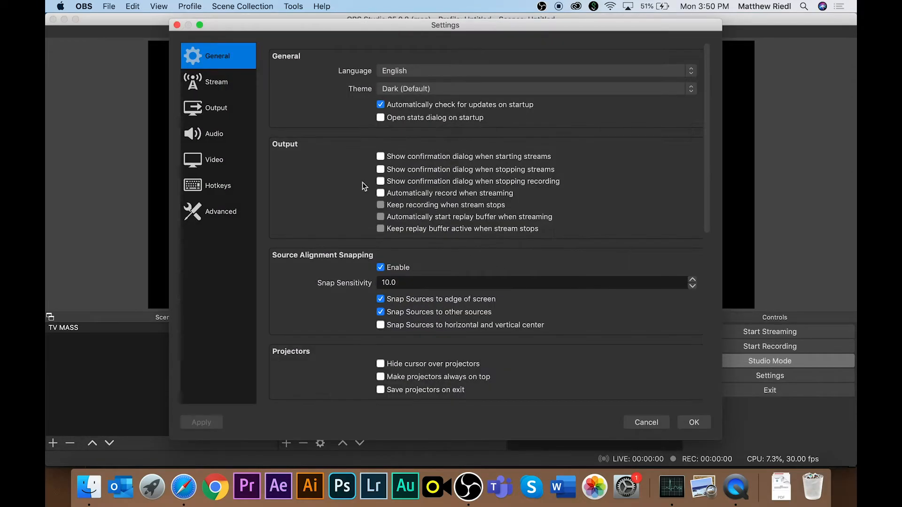
click(221, 164)
click(418, 55)
double_click(418, 55)
text(1280x7)
key(Tab)
text(1280x720)
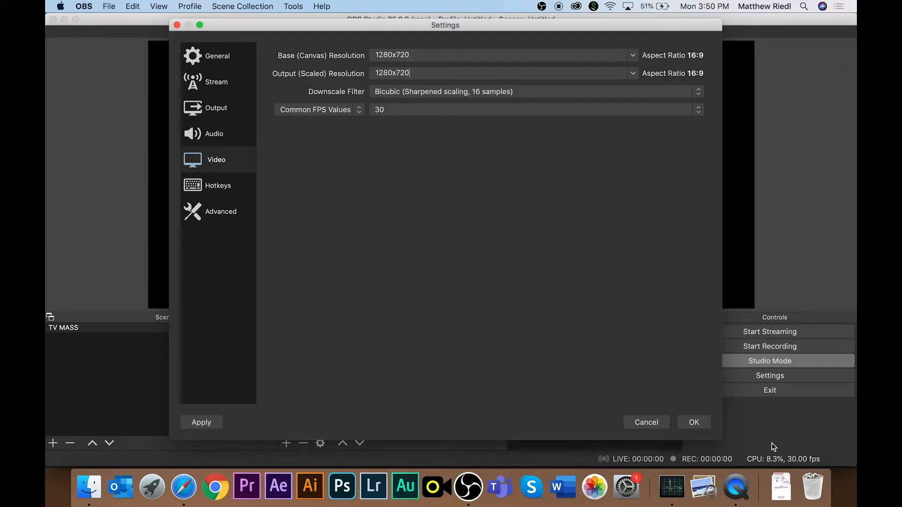
click(700, 422)
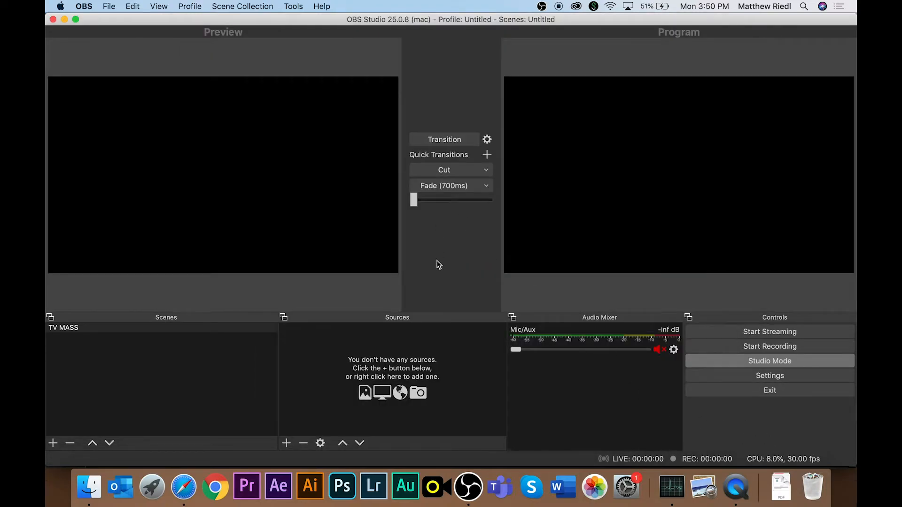
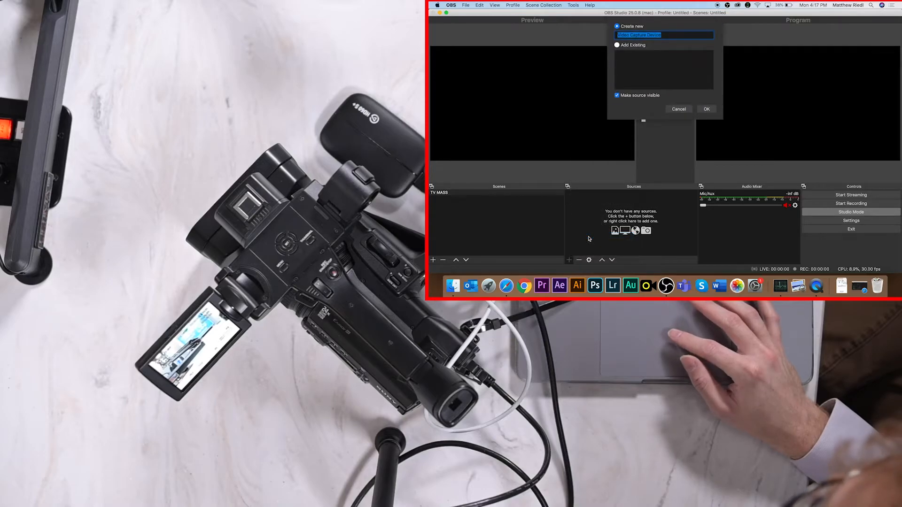
Create the new video capture source as Camera 1 with Game Capture HD60 S+ as its device.
text(Cam)
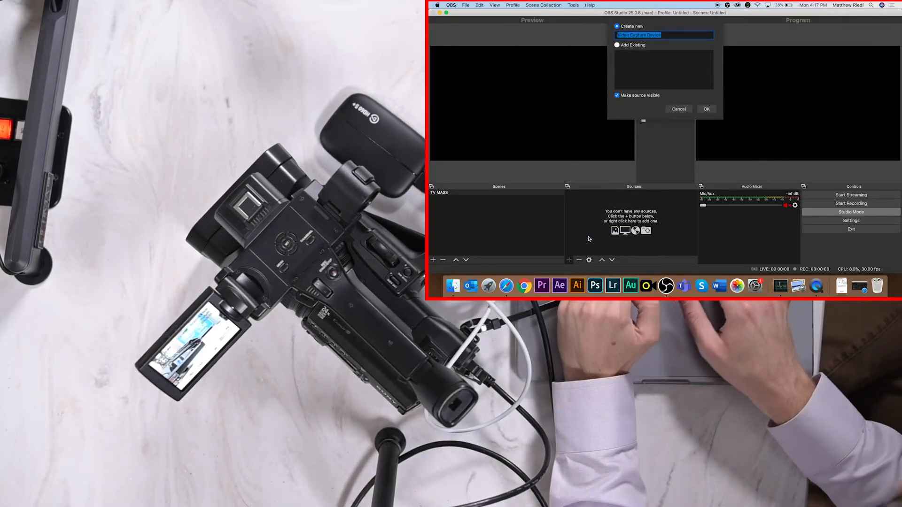
text(era 1)
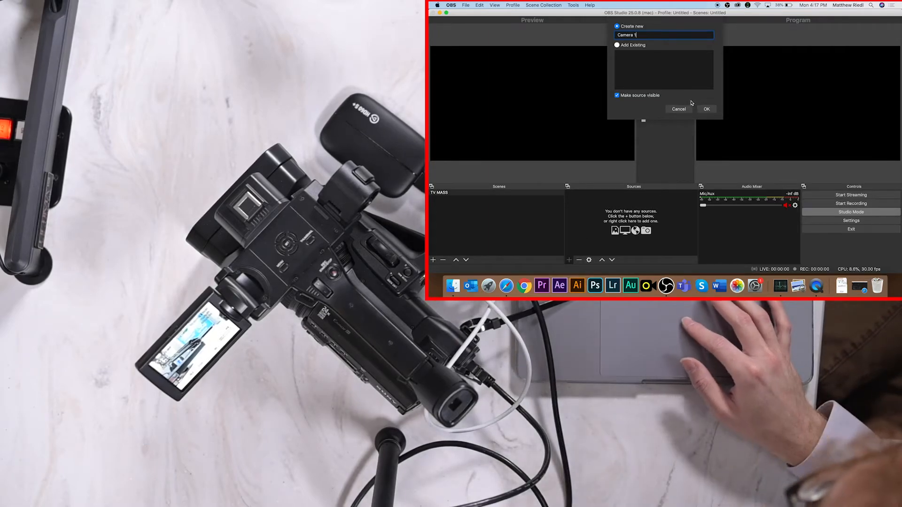
click(704, 109)
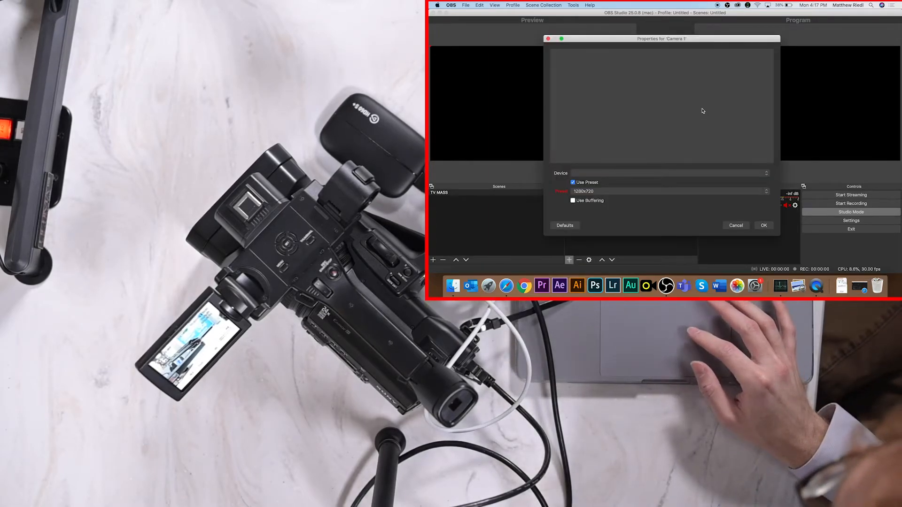
click(620, 174)
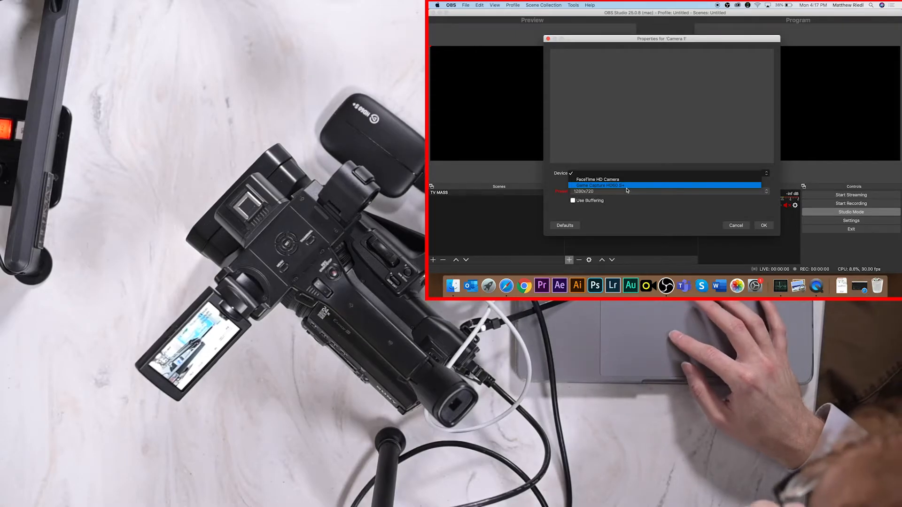
click(630, 185)
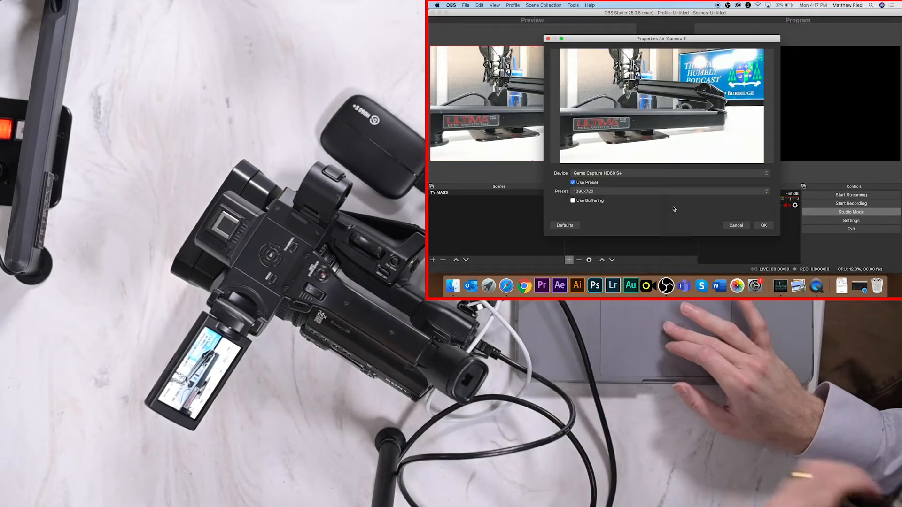
click(764, 225)
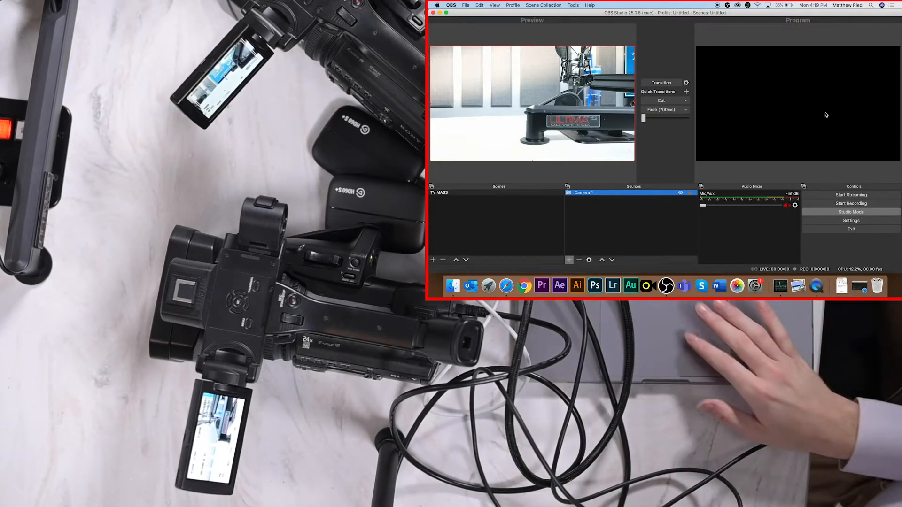
Create a new scene named Cam 2 and switch between it and the TV MASS scene.
click(662, 216)
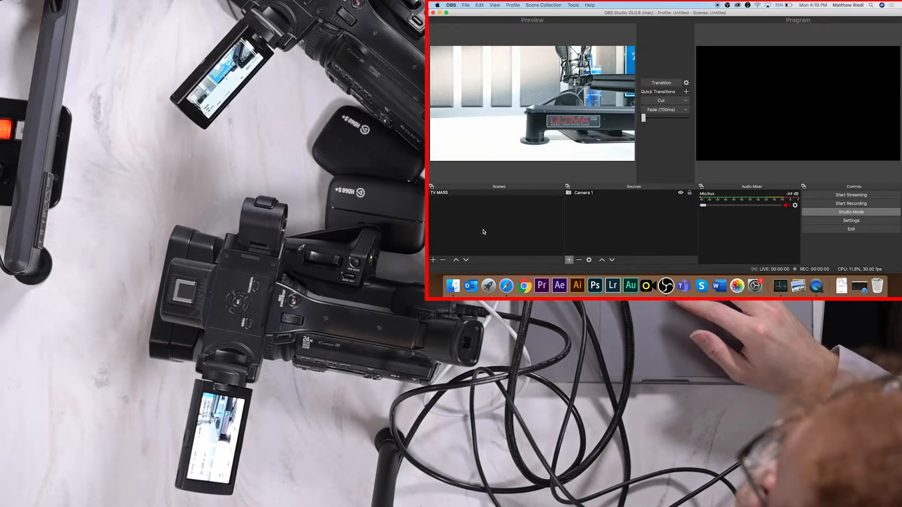
click(432, 261)
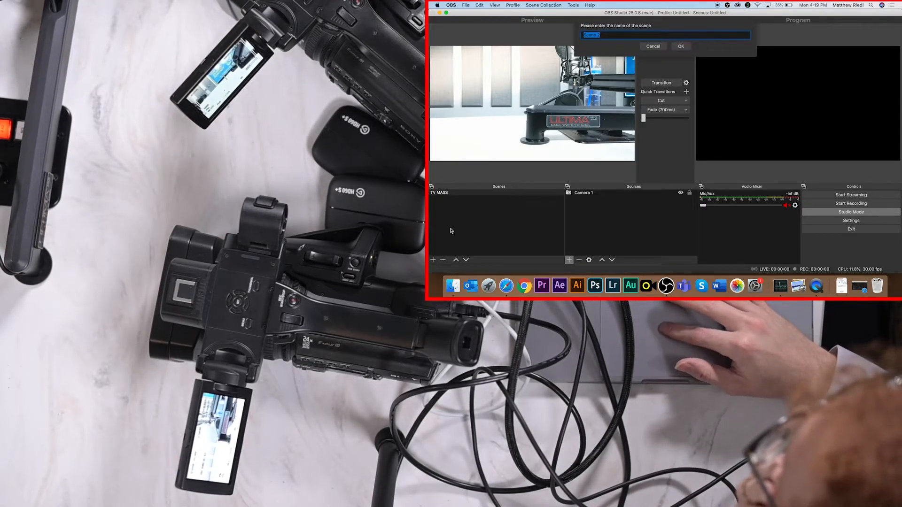
text(C)
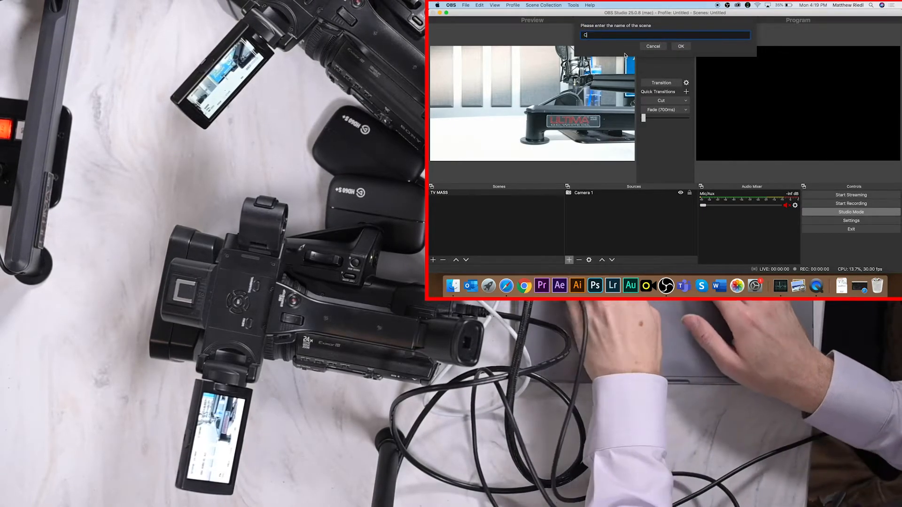
text(am 2)
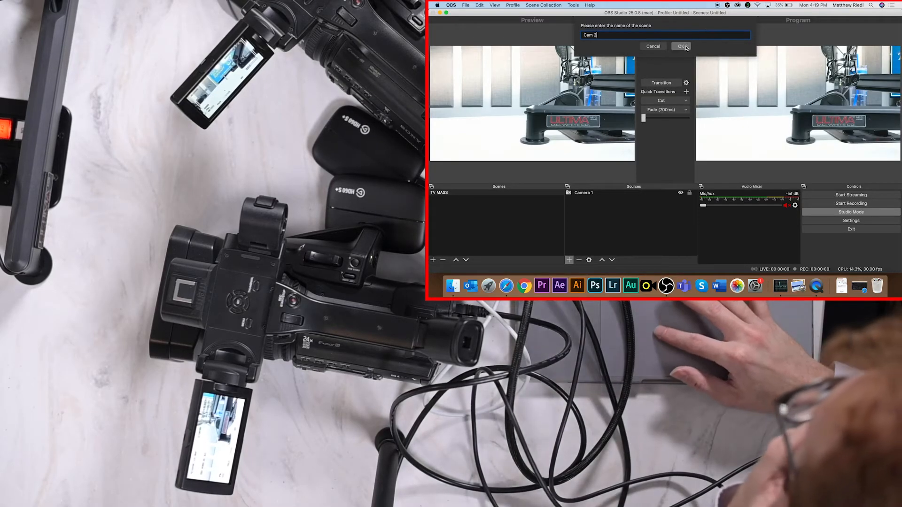
click(682, 46)
click(474, 198)
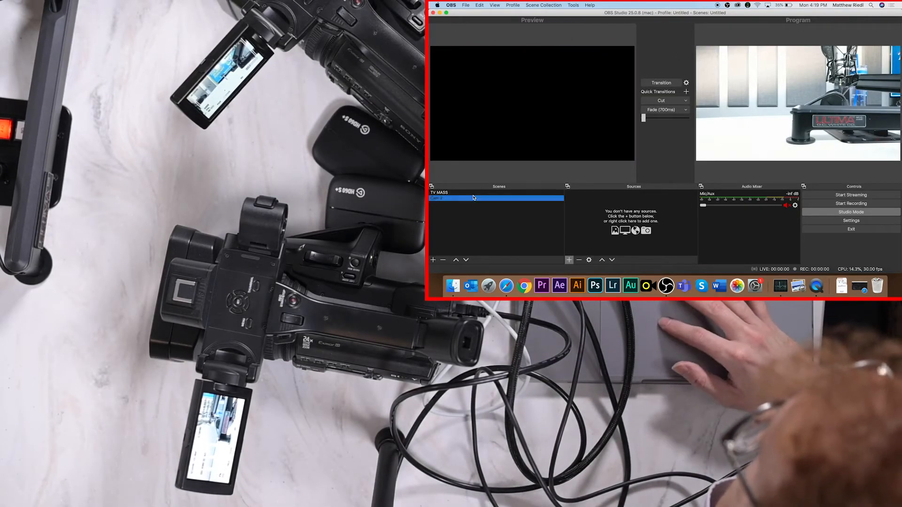
click(475, 193)
click(475, 198)
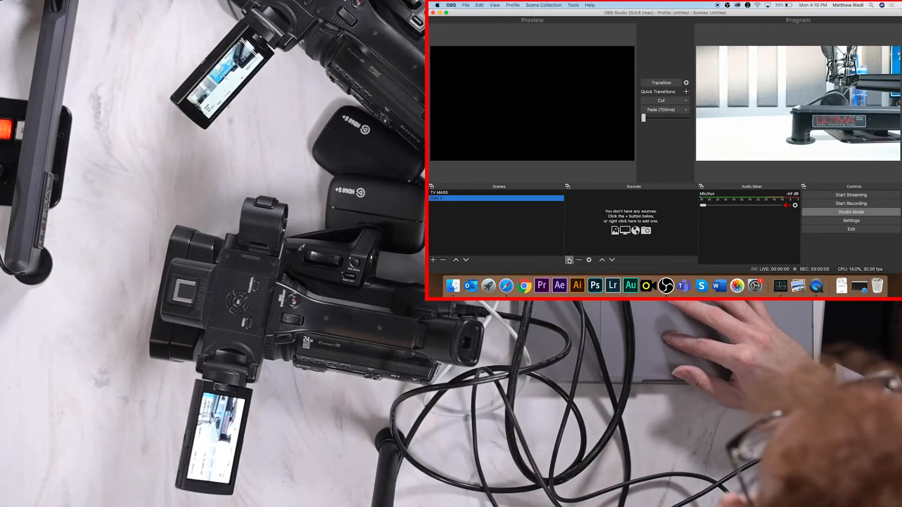
Create a new video capture source named Camera 2 with Game Capture HD60 S+ #2 as its device.
click(569, 260)
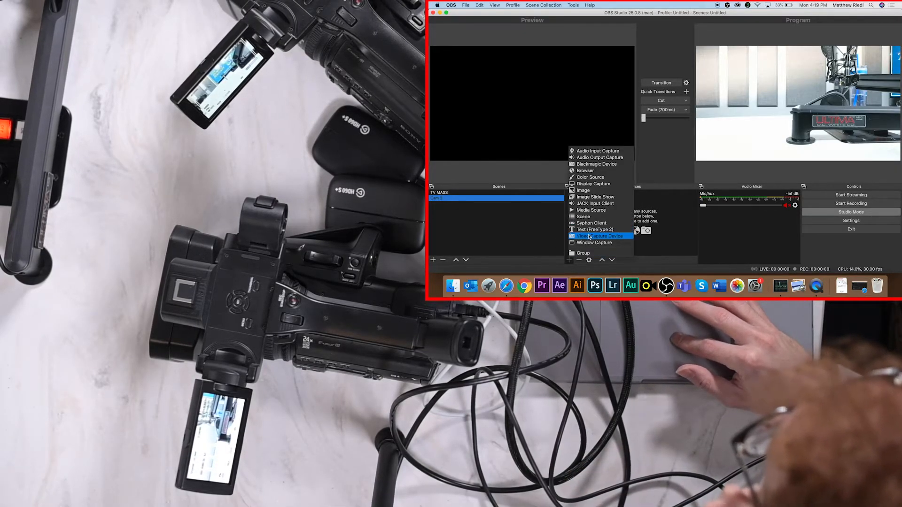
click(590, 237)
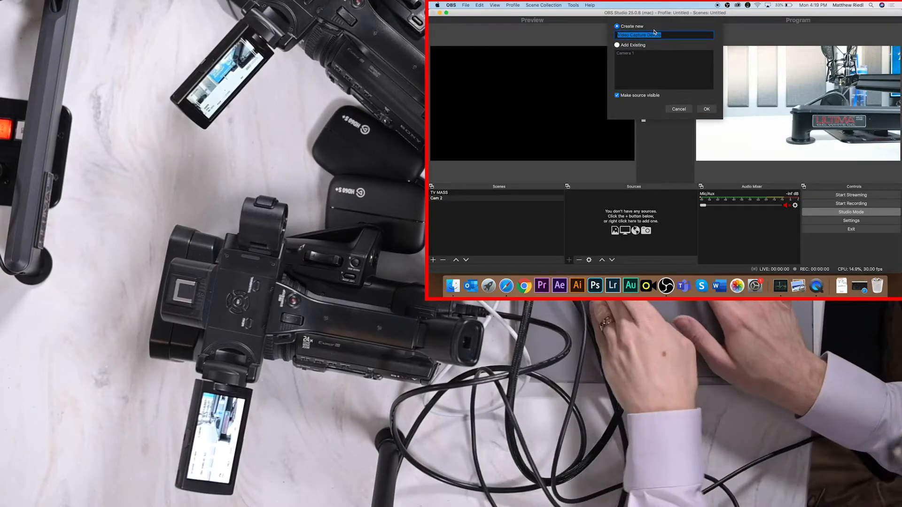
text(Cam)
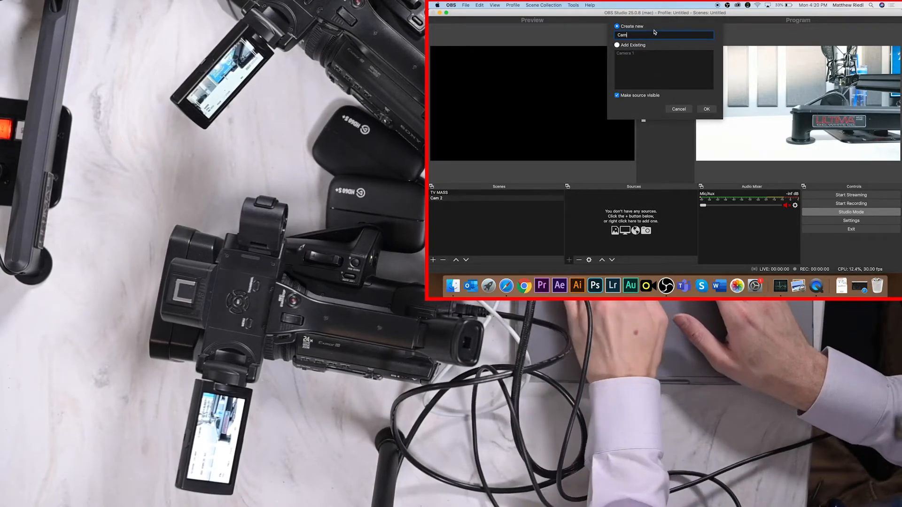
text(era 2)
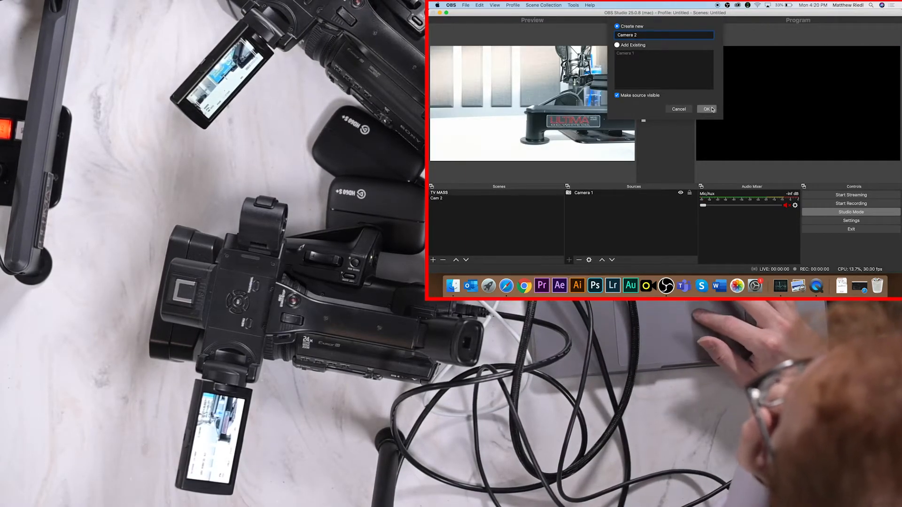
click(707, 109)
click(662, 173)
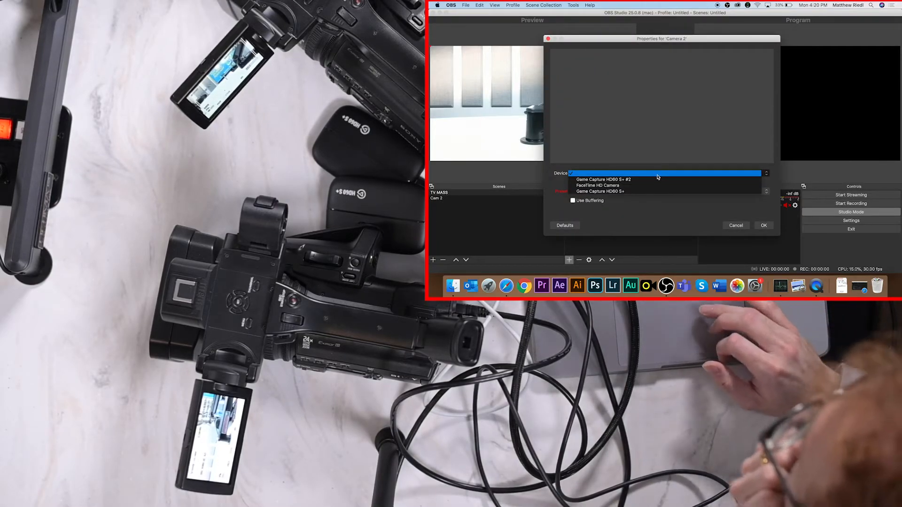
click(634, 183)
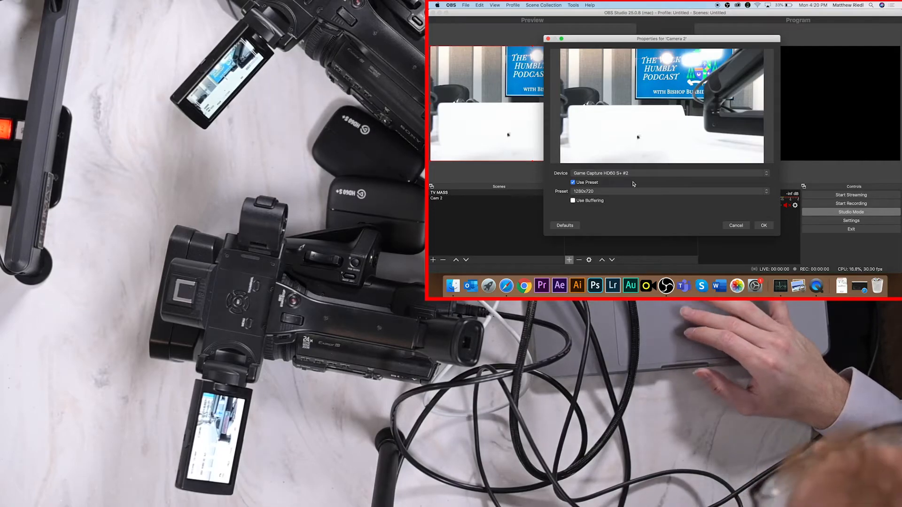
click(764, 225)
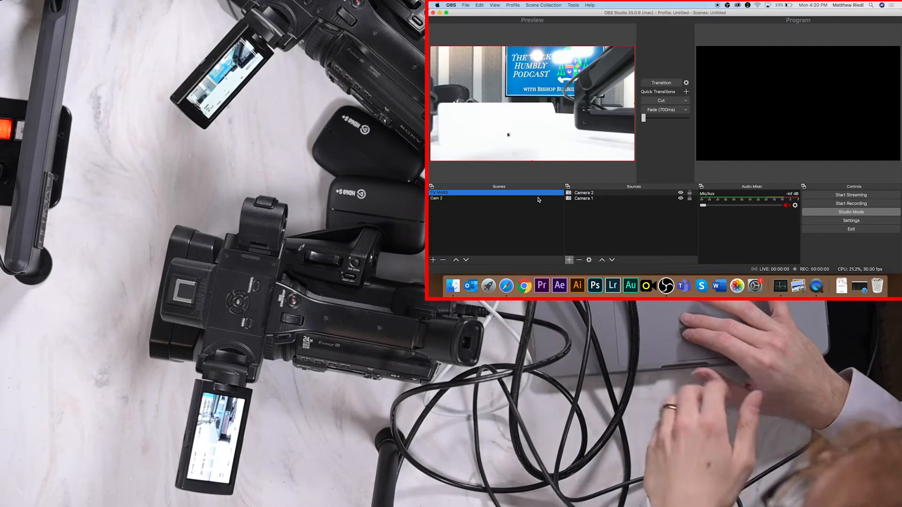
Compare the sources in the TV MASS and Cam 2 scenes, toggling Camera 2's visibility off and on again.
click(539, 199)
click(538, 193)
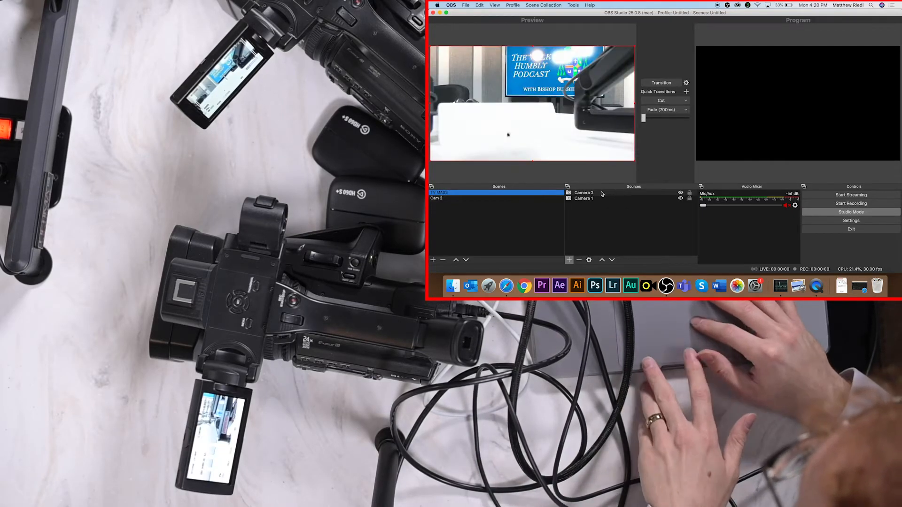
click(483, 201)
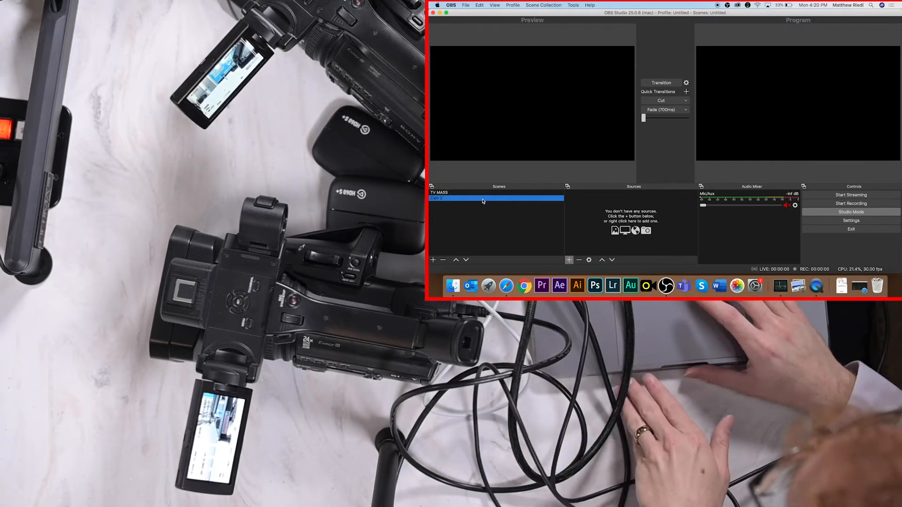
click(568, 260)
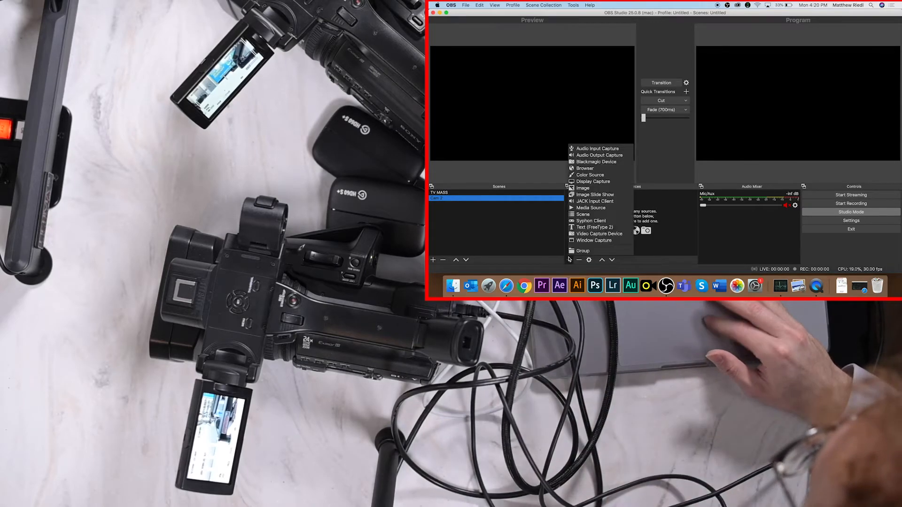
click(496, 228)
click(532, 194)
click(611, 199)
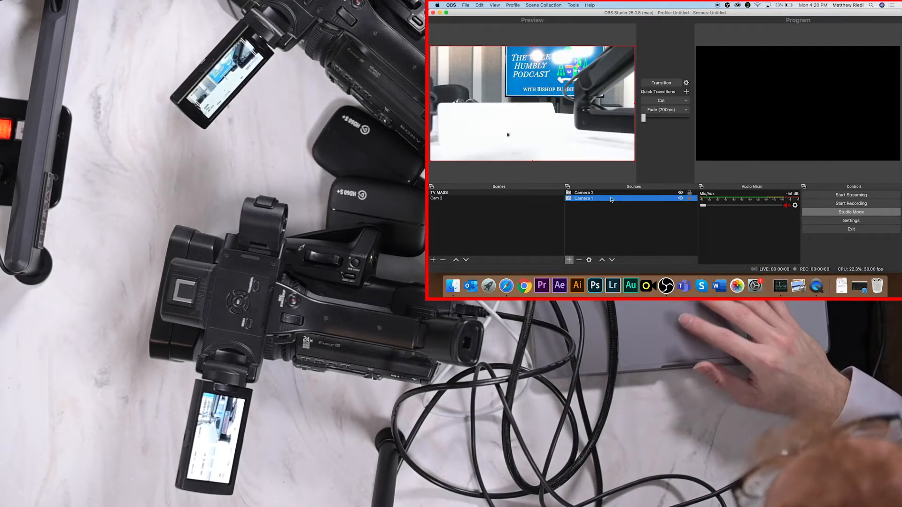
click(681, 193)
click(682, 193)
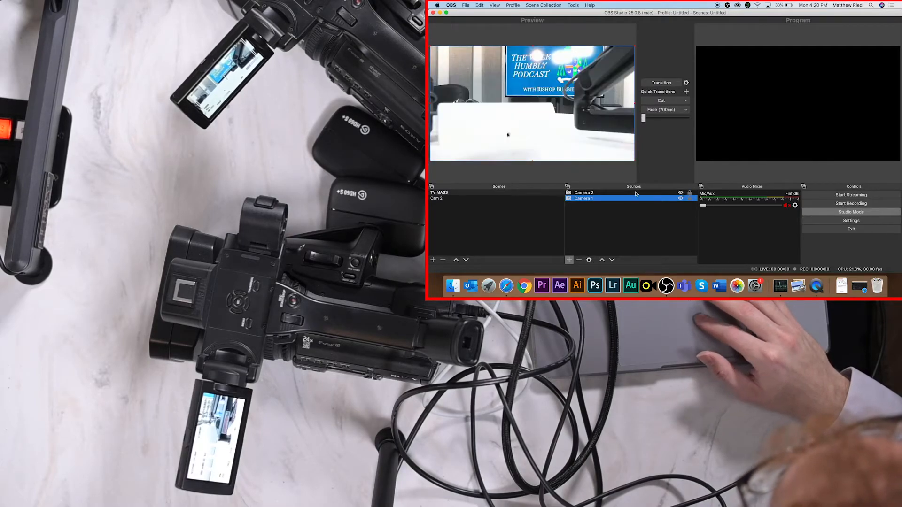
Add the existing video capture source Camera 2 to the Cam 2 scene, keeping it visible.
click(476, 200)
click(570, 260)
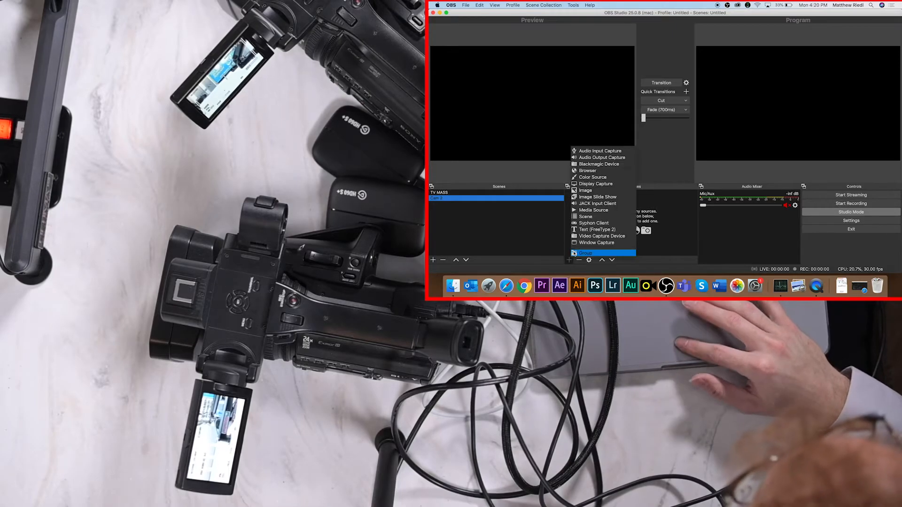
click(595, 236)
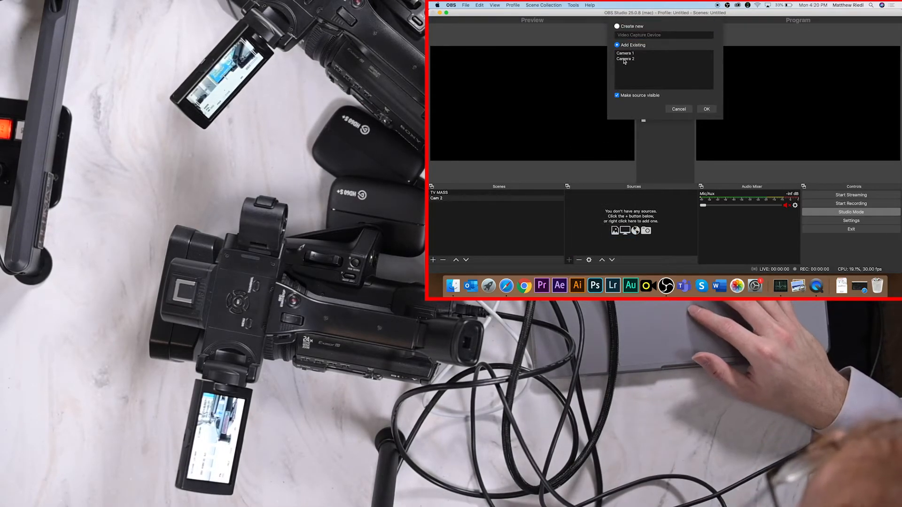
click(626, 59)
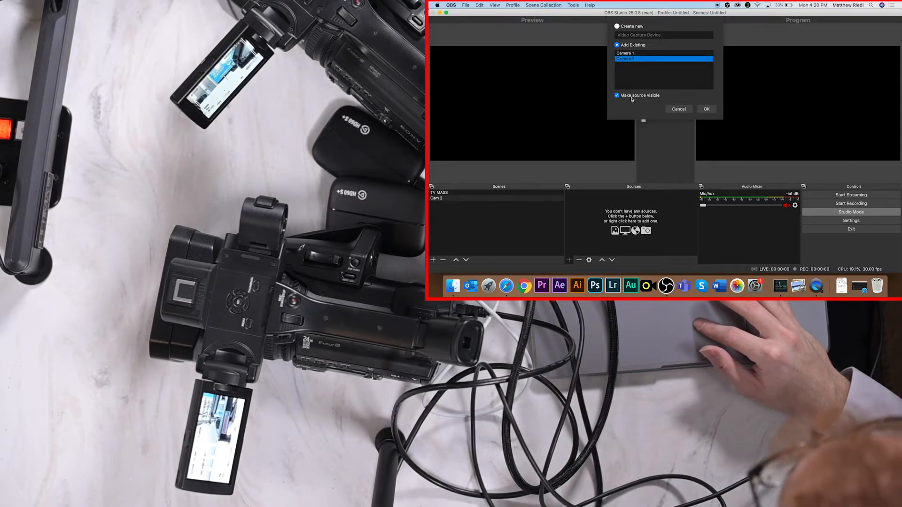
click(707, 109)
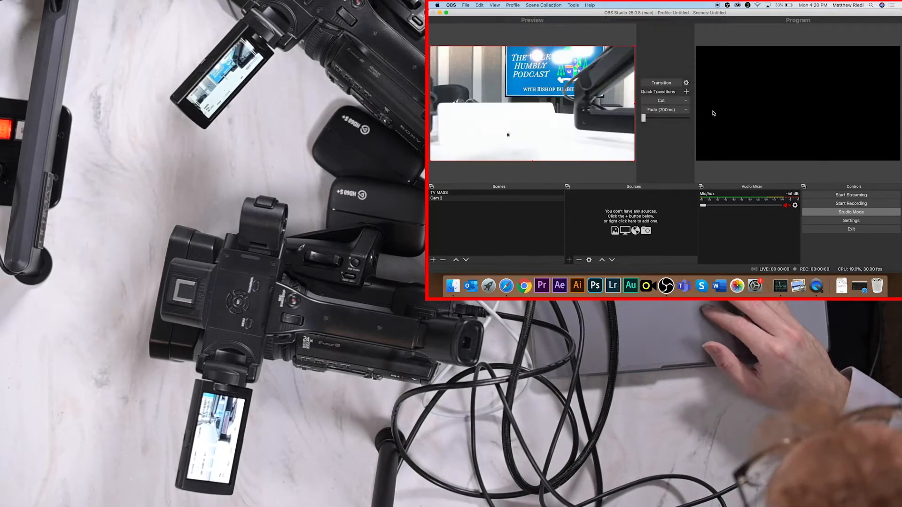
Send the TV MASS scene to the program output with the Fade (700ms) quick transition.
click(521, 193)
right_click(617, 195)
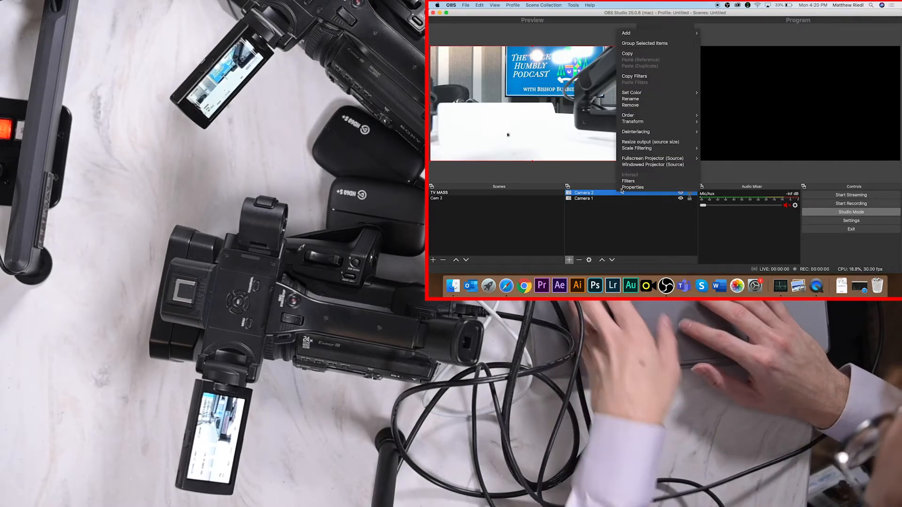
click(658, 110)
click(658, 111)
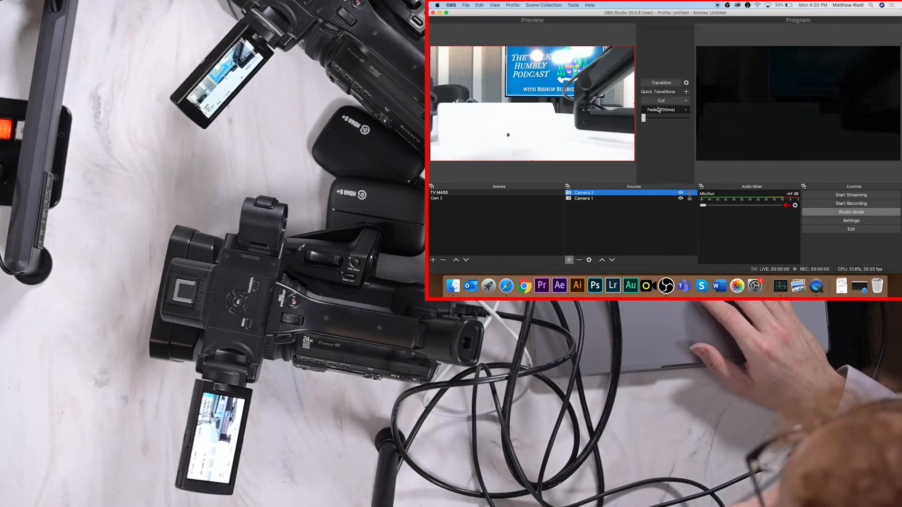
Remove the Camera 2 source from the TV MASS scene and confirm the removal.
click(512, 192)
click(510, 200)
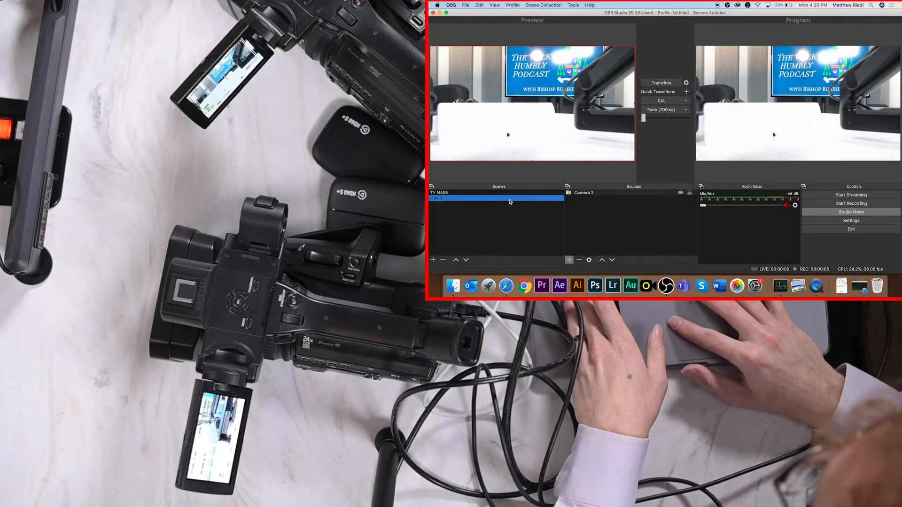
click(540, 193)
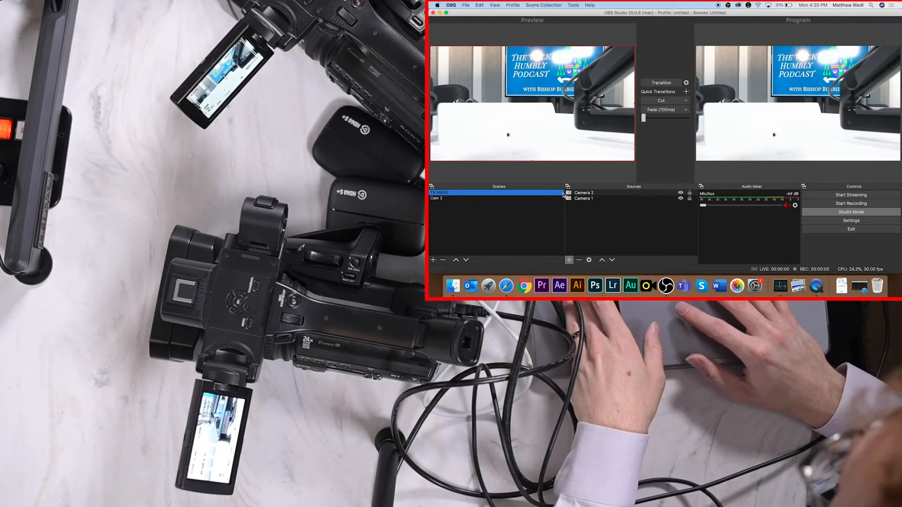
click(587, 192)
right_click(589, 192)
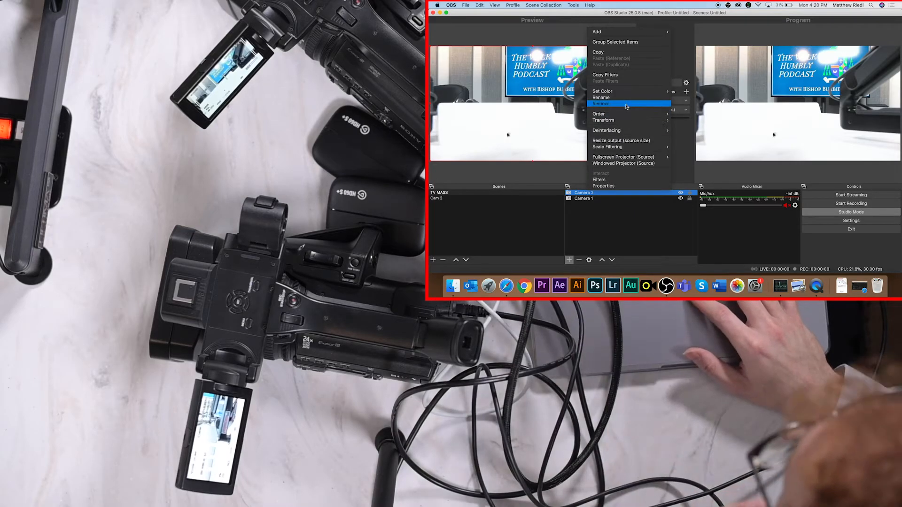
click(602, 103)
click(710, 148)
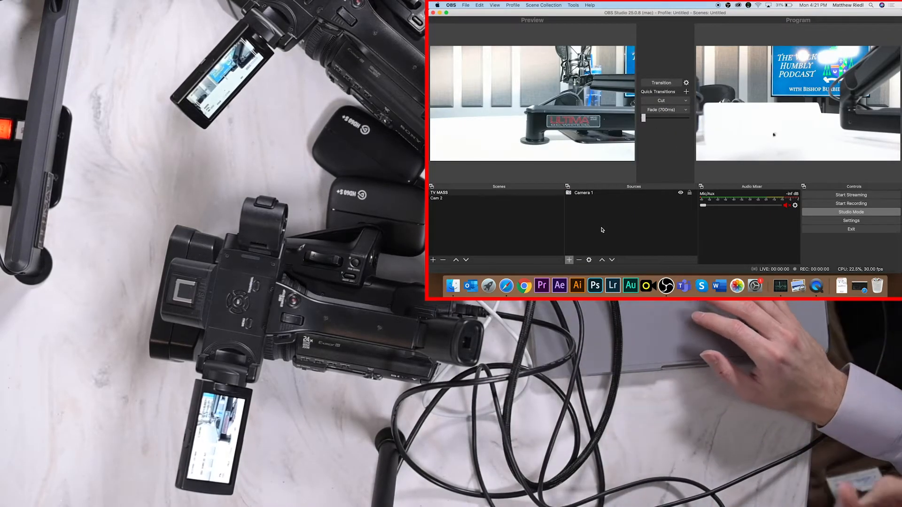
Switch between the TV MASS and Cam 2 scenes to check the camera view in each preview.
click(479, 198)
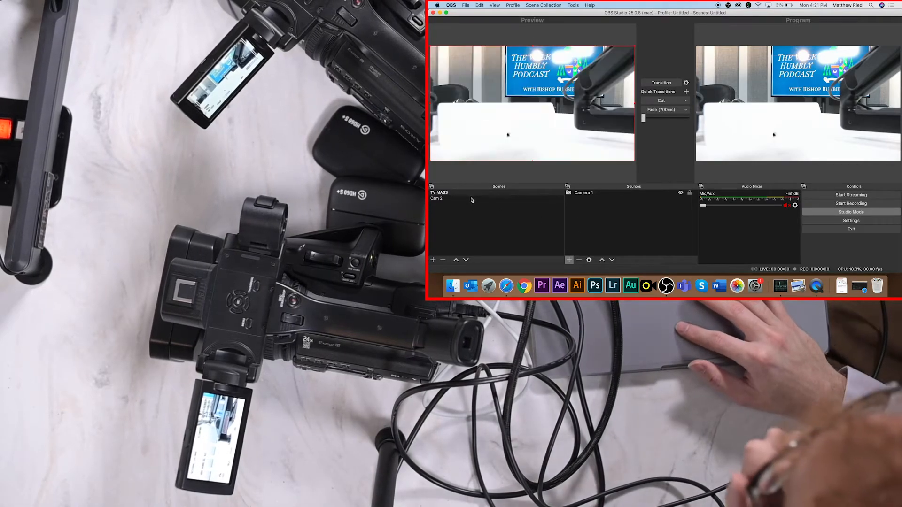
click(472, 193)
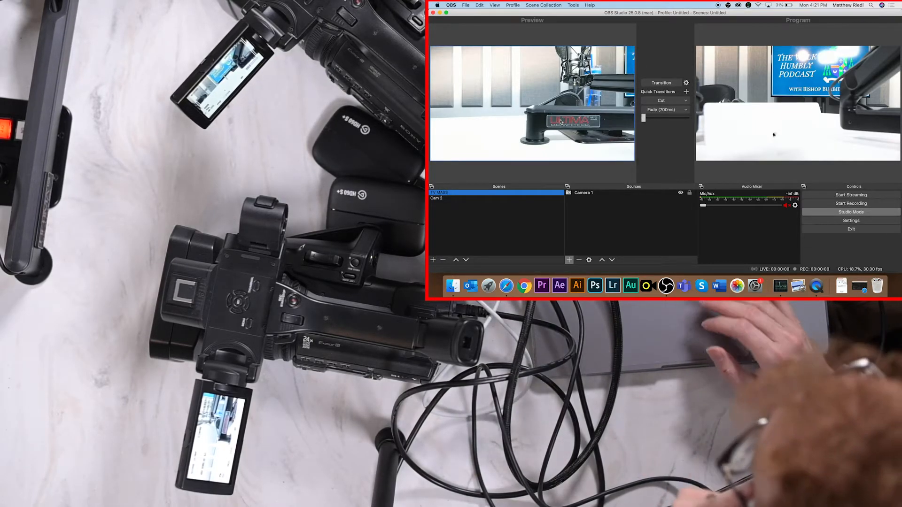
click(512, 199)
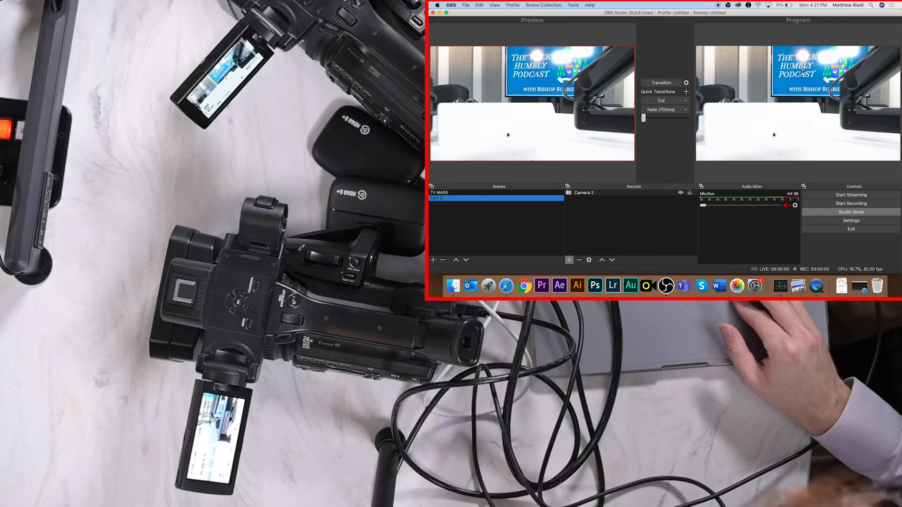
click(473, 194)
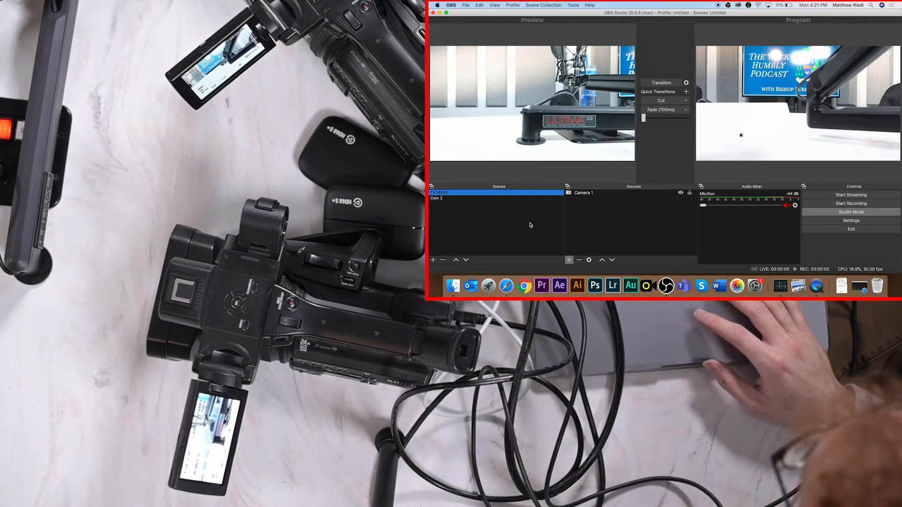
Add a new visible image source named "overlay" to the Cam 2 scene.
click(520, 198)
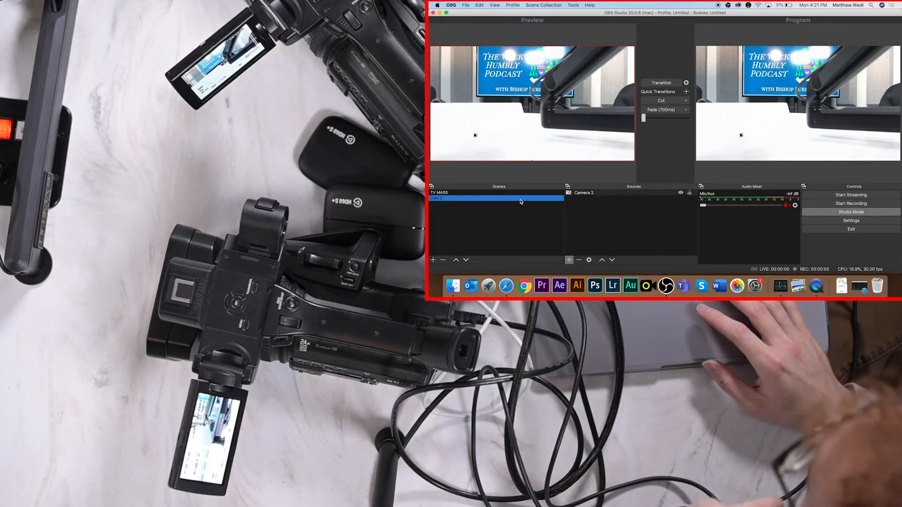
click(569, 260)
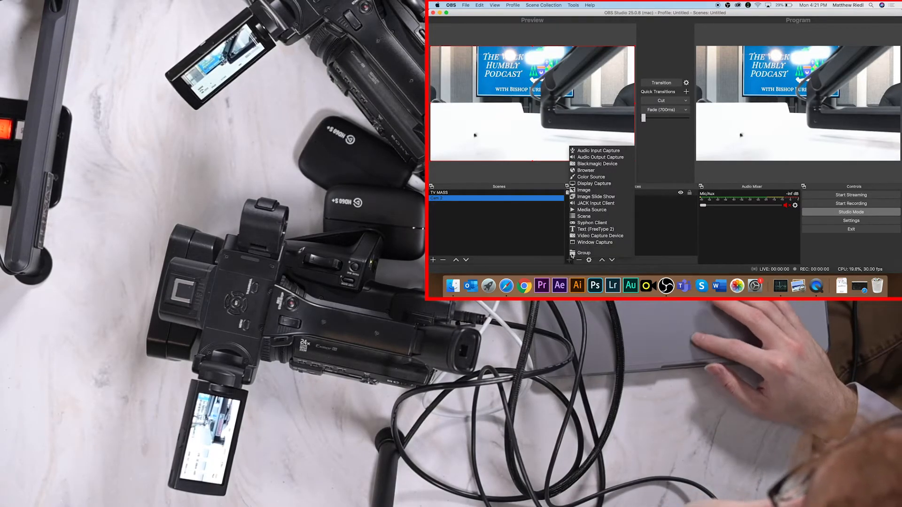
click(588, 193)
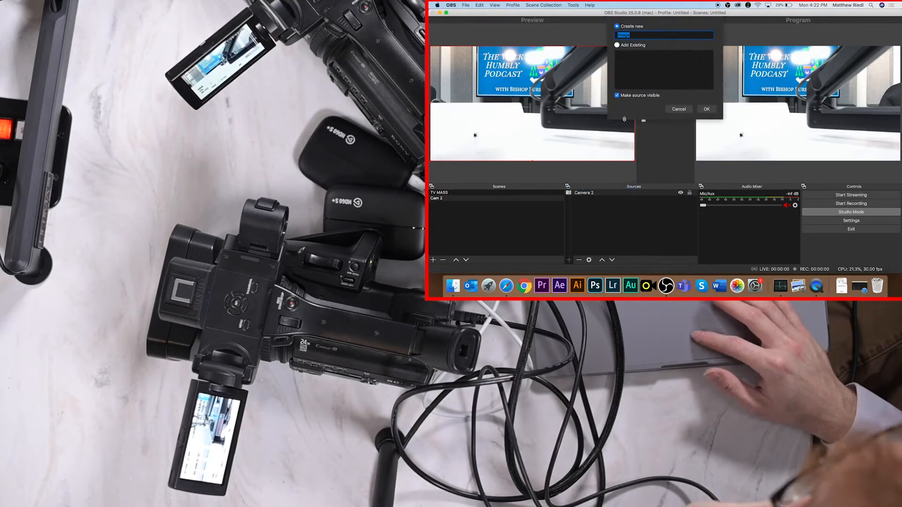
text(over)
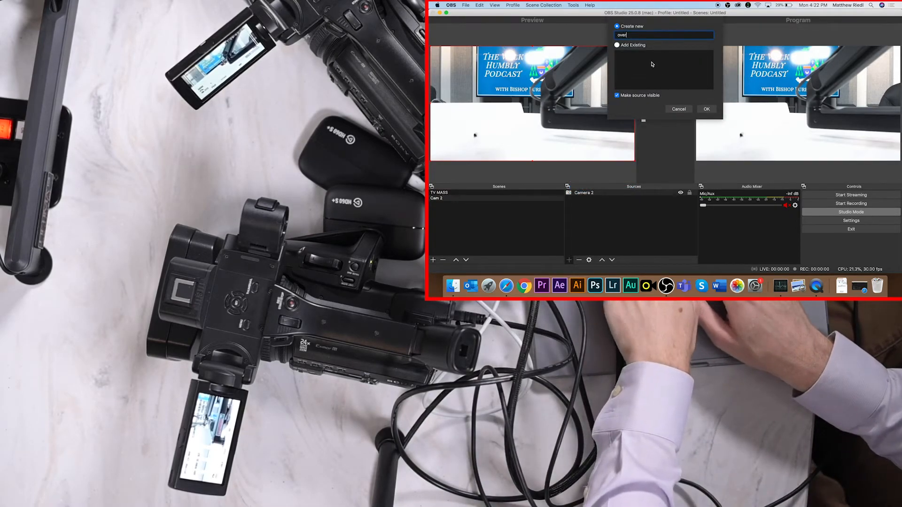
text(lay)
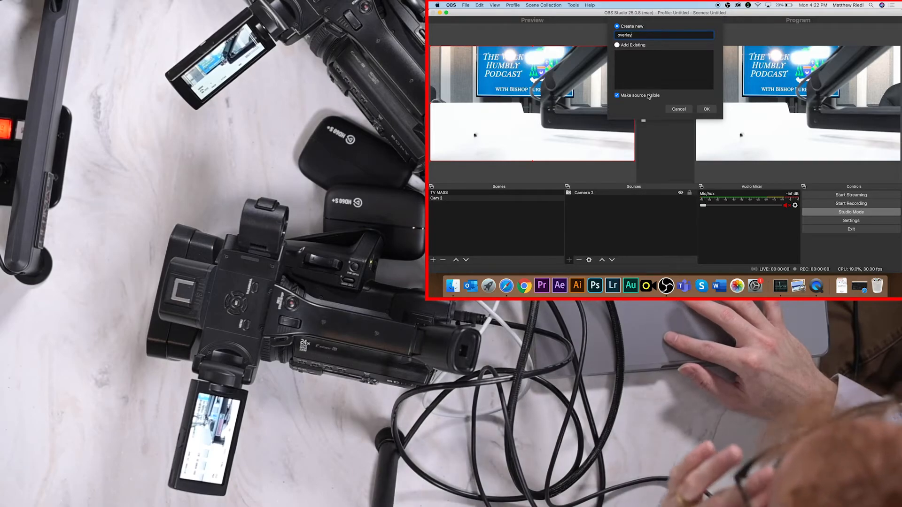
click(707, 109)
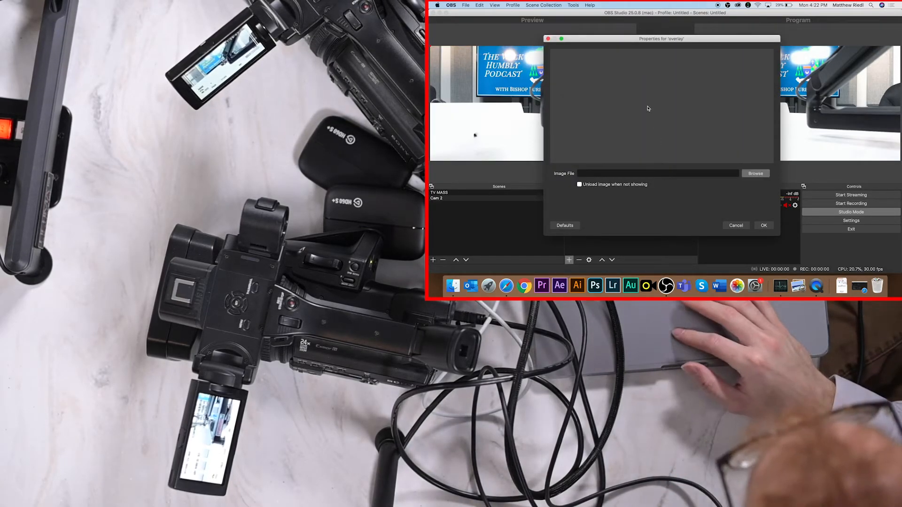
Load 10-GP-02.png from the Mass June 9 folder, inside DESKTOP on the Desktop, as the overlay's image file and accept the properties.
click(752, 174)
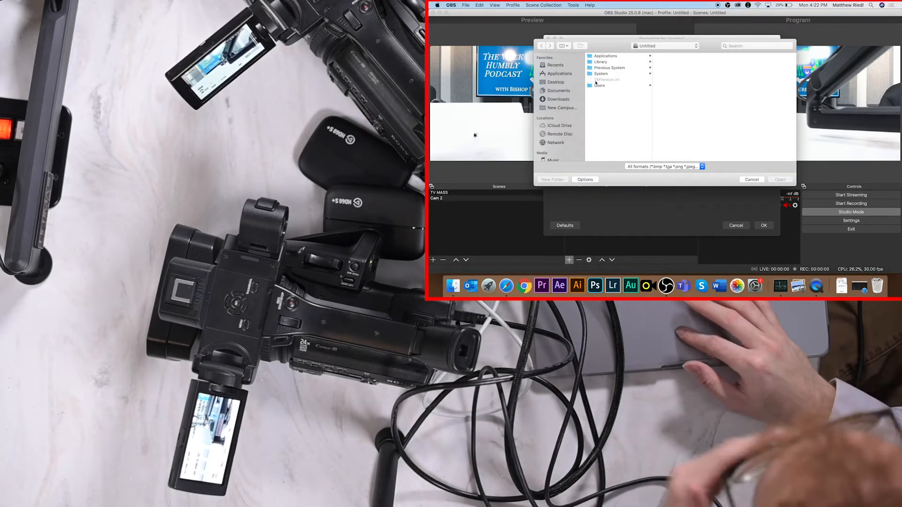
click(569, 83)
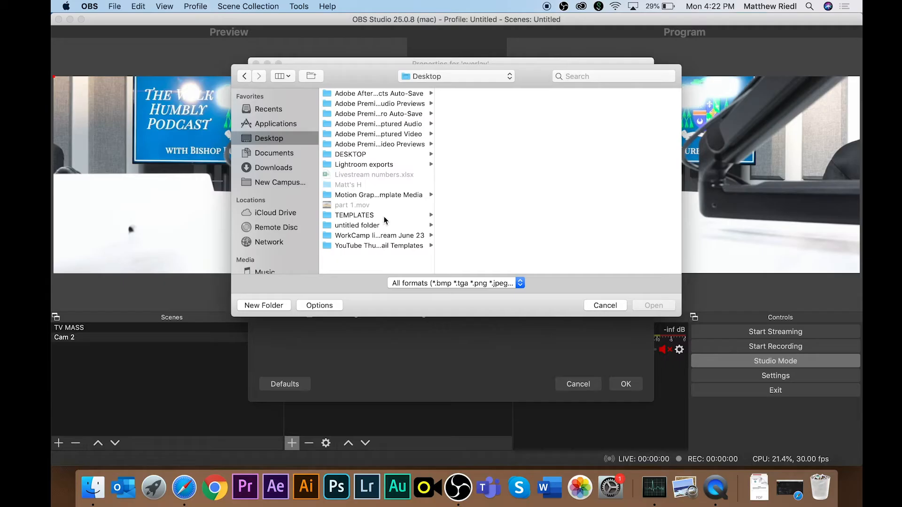
click(376, 156)
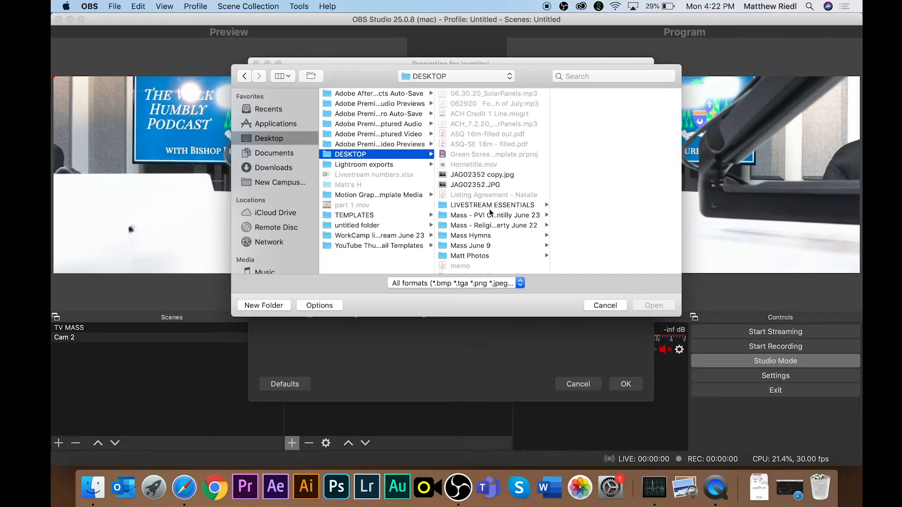
click(484, 243)
click(517, 245)
click(622, 182)
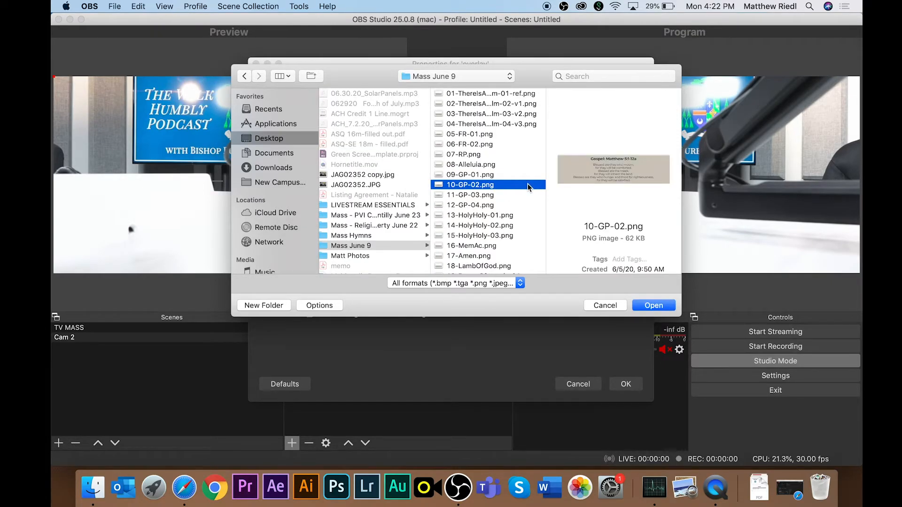
double_click(528, 184)
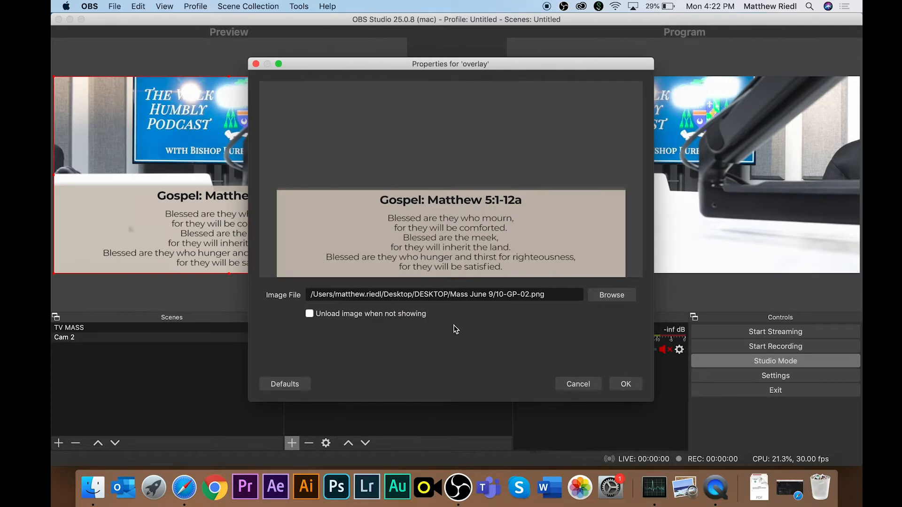
click(382, 319)
click(632, 385)
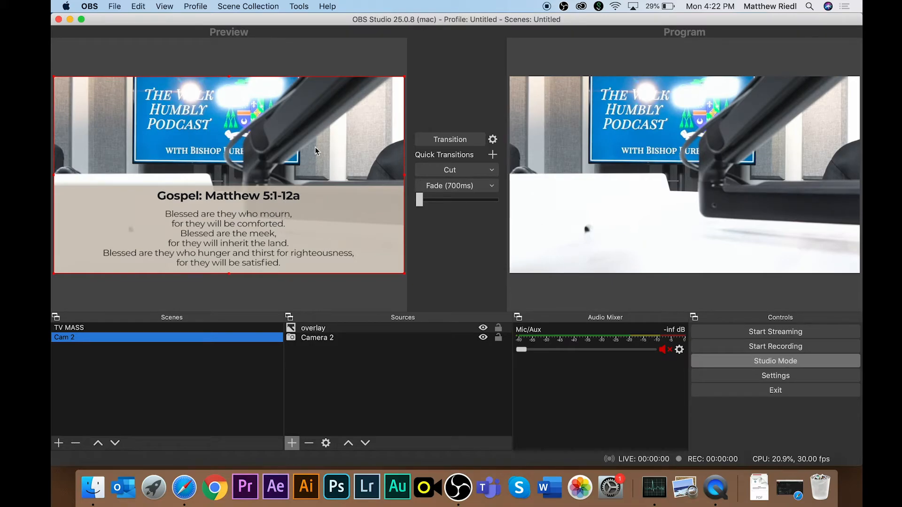
Send the Cam 2 scene with its overlay to the program output using Fade (700ms), and bring Cam 2 back into the preview.
click(445, 188)
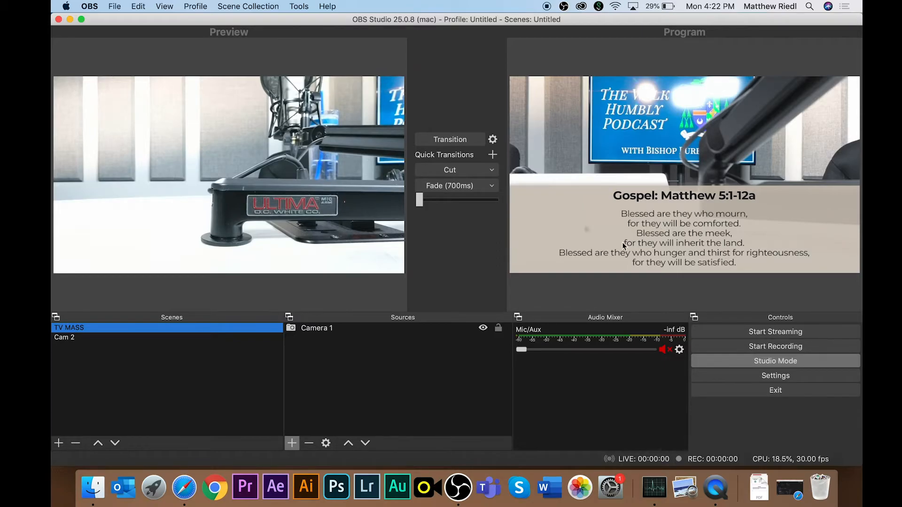
click(267, 339)
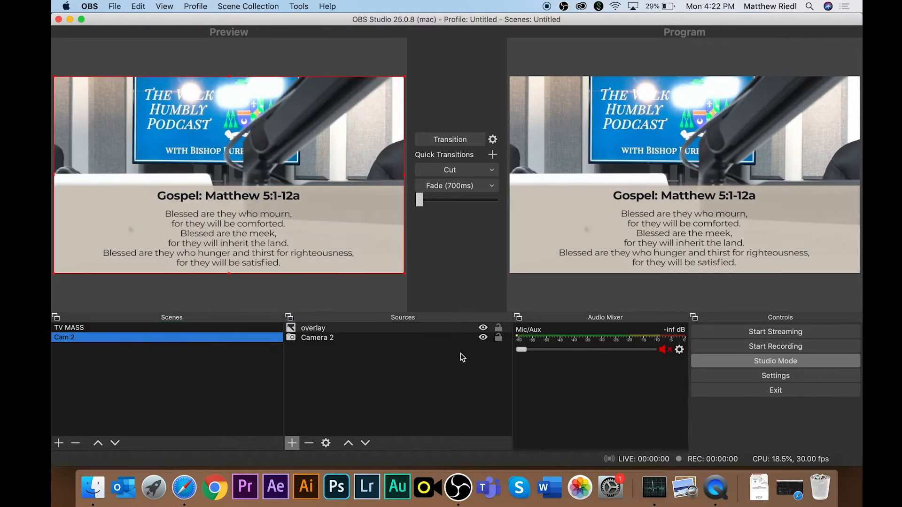
Hide the overlay source in Cam 2, fade the scene to the program output, and put TV MASS in the preview.
click(483, 329)
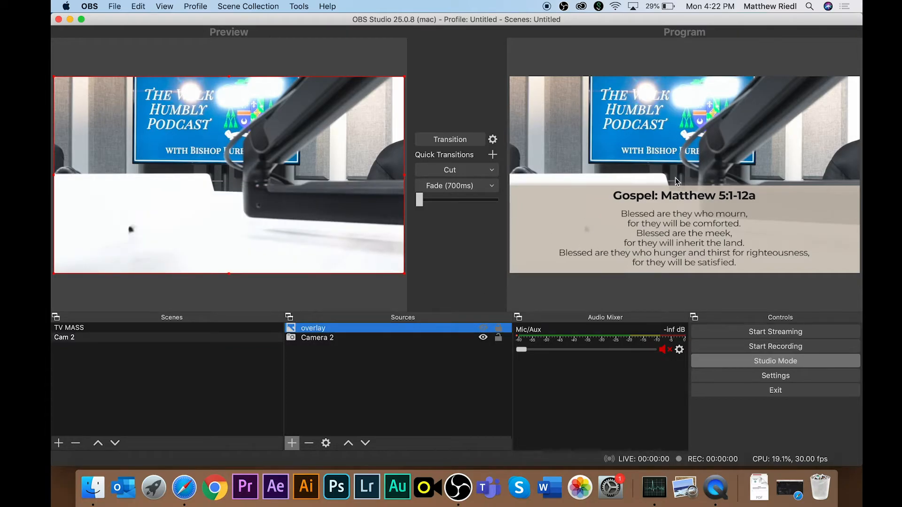
click(470, 189)
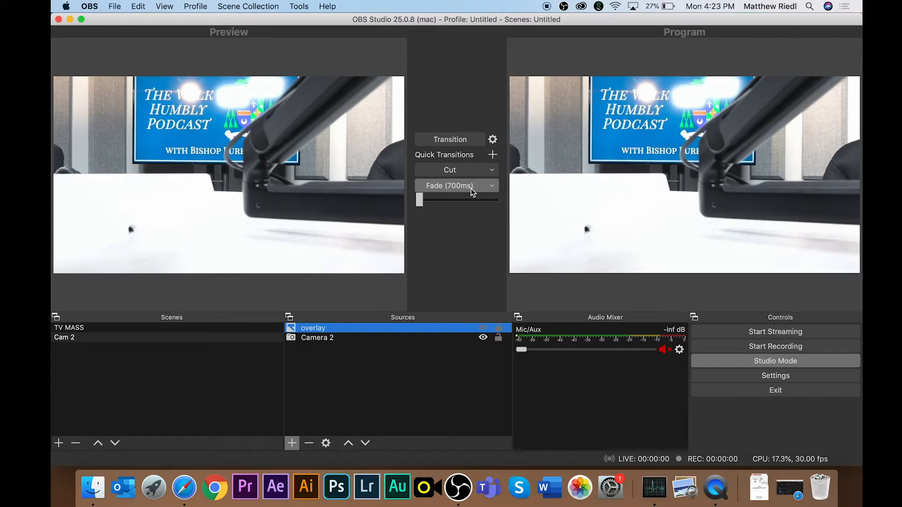
click(189, 329)
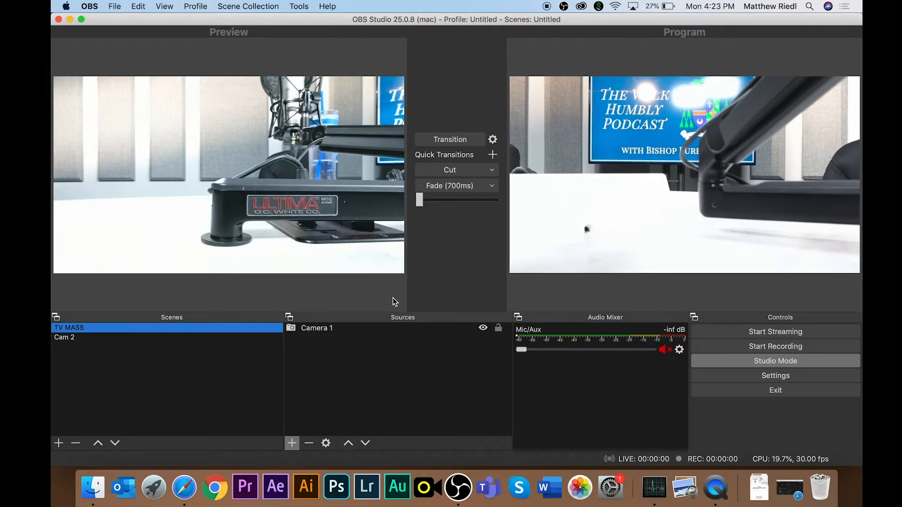
Switch to Safari, reveal the stream key on the YouTube Studio live streaming page and copy it.
click(187, 488)
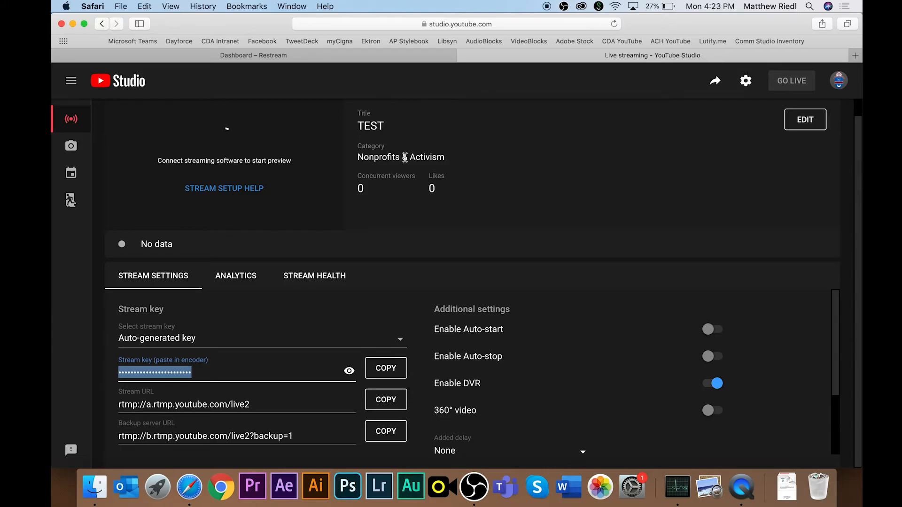
click(350, 371)
click(235, 374)
key(super+c)
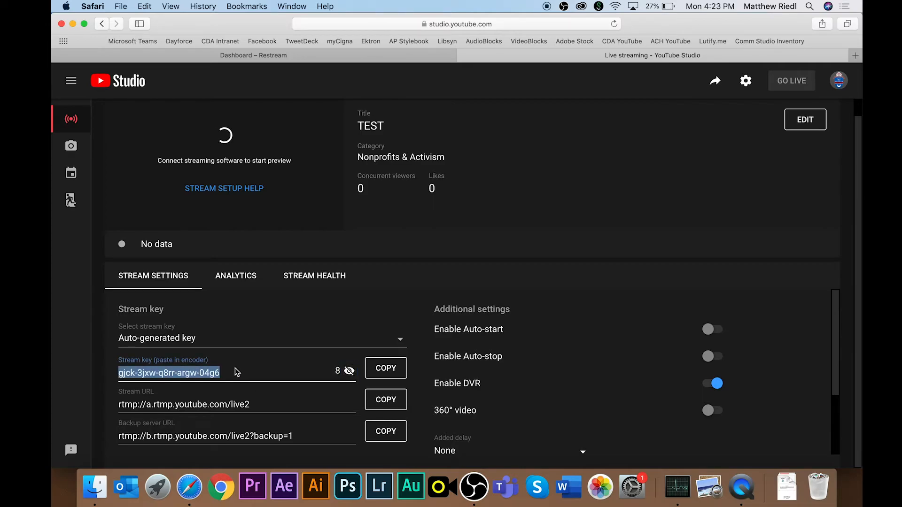
Switch to OBS and paste the copied key as the Stream Key for the YouTube / YouTube Gaming service, saving the settings.
click(473, 486)
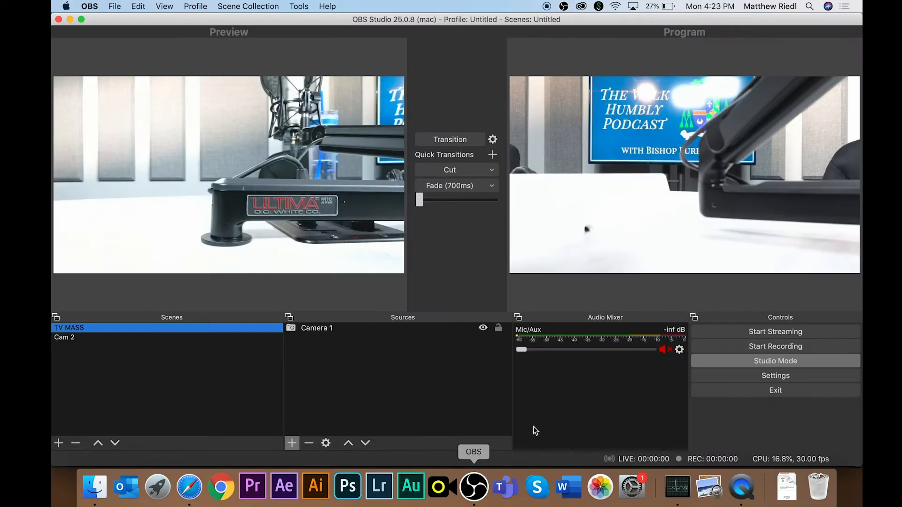
click(786, 377)
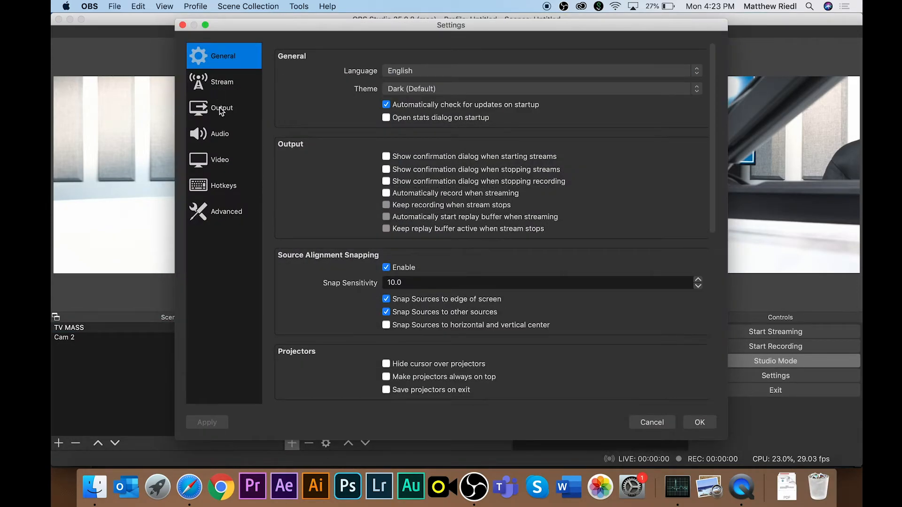
click(219, 108)
click(231, 89)
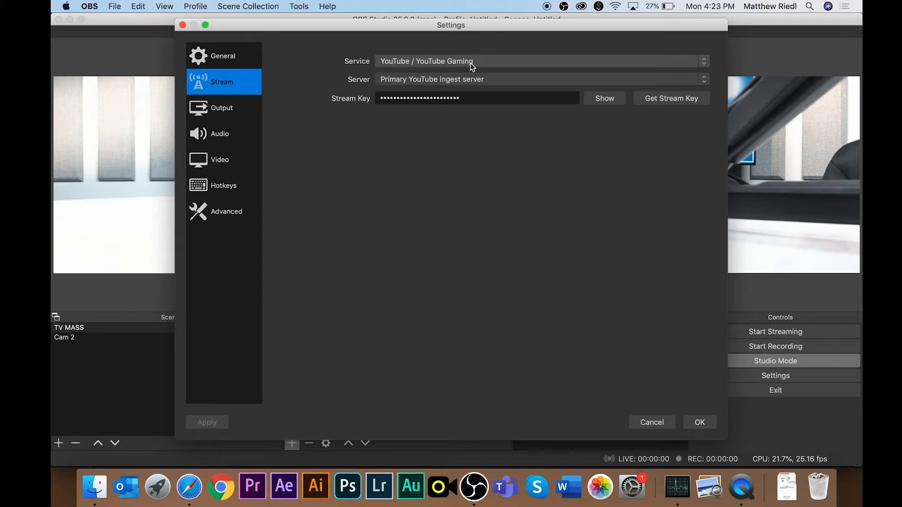
click(606, 98)
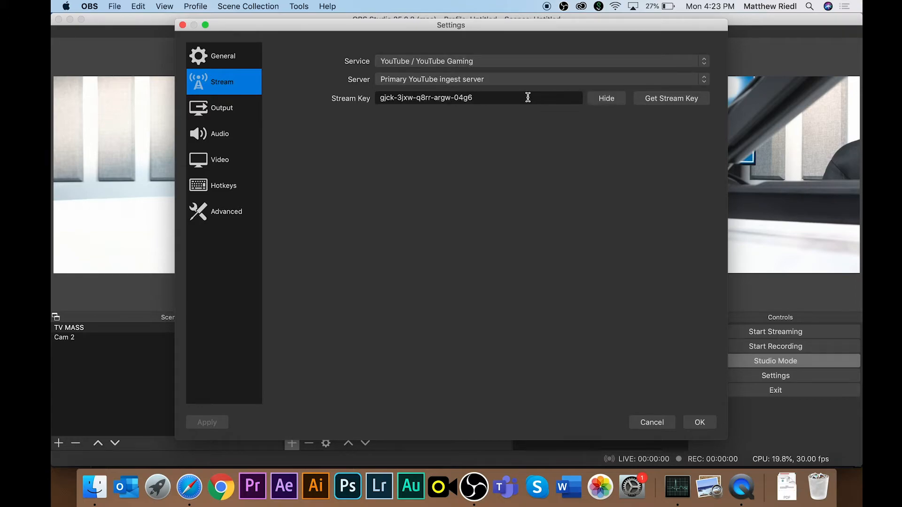
triple_click(528, 97)
key(super+v)
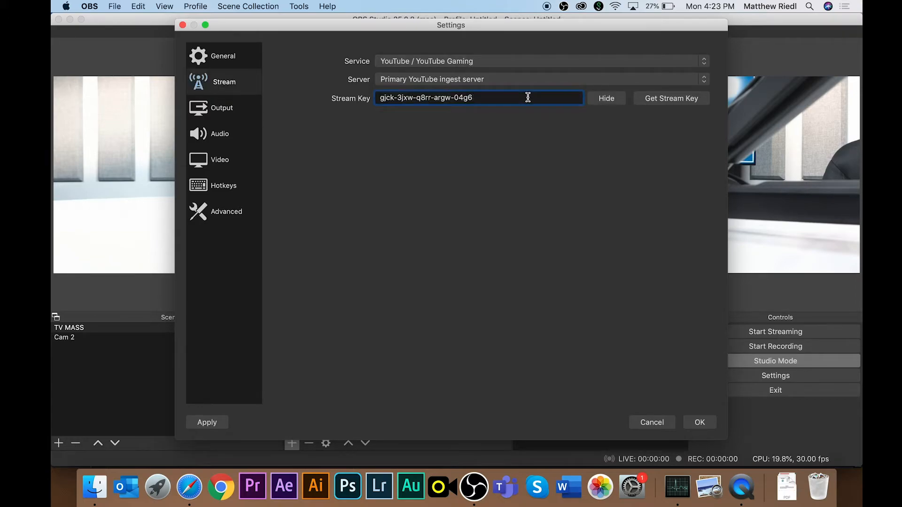
click(700, 423)
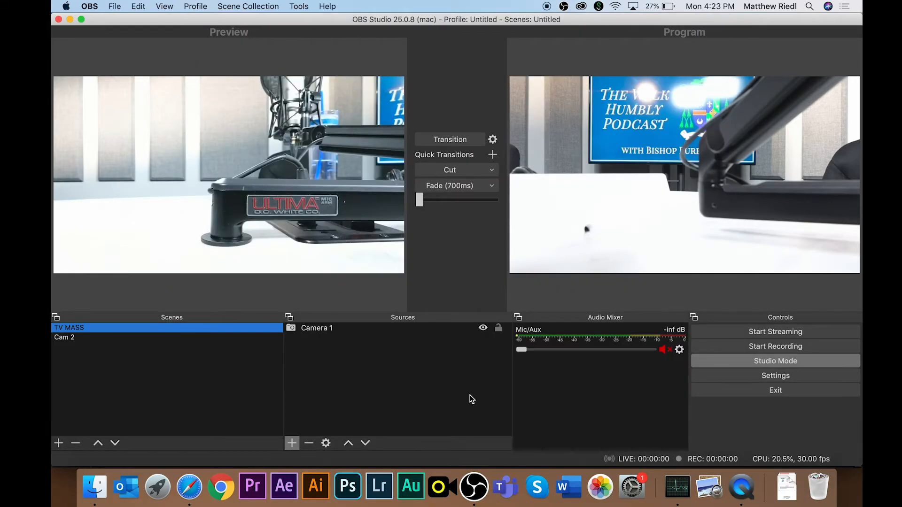
Alternate the preview between the Cam 2 and TV MASS scenes, ending on TV MASS.
click(264, 337)
click(271, 328)
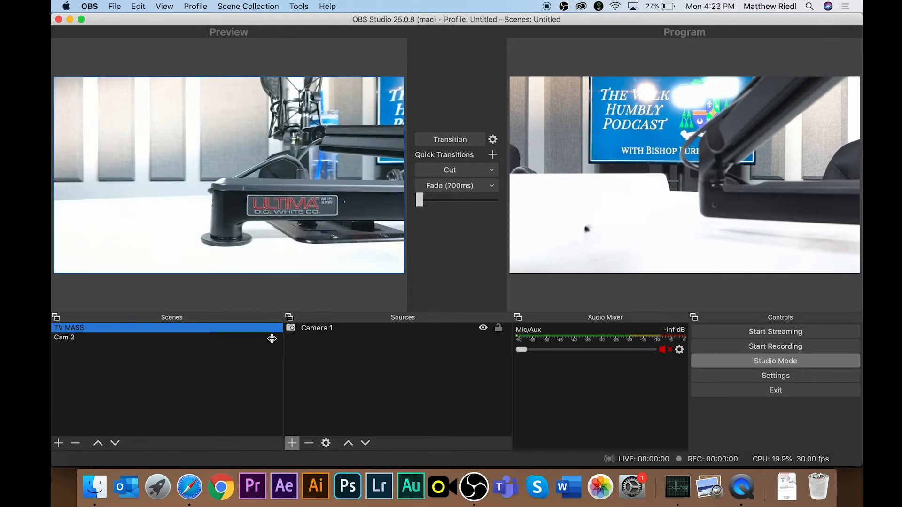
click(168, 337)
click(191, 329)
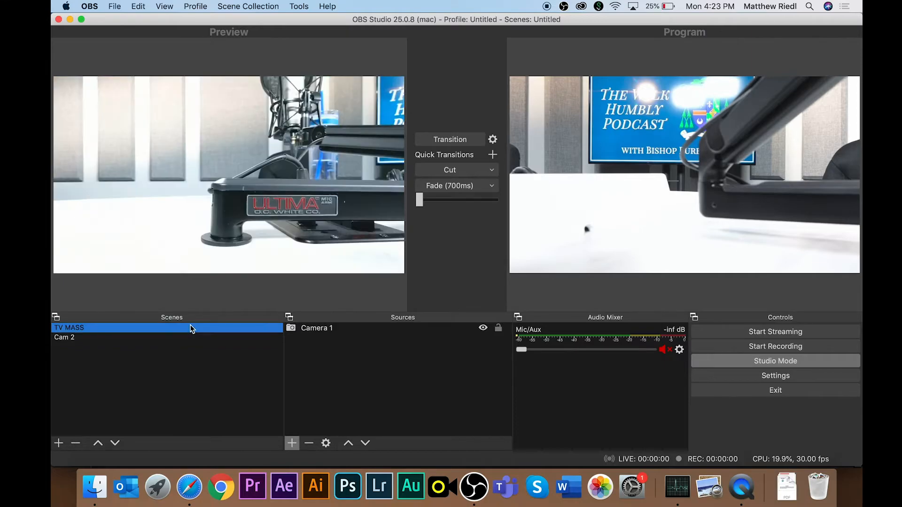
Add a new visible audio input capture source named "camera1" to the TV MASS scene.
click(292, 443)
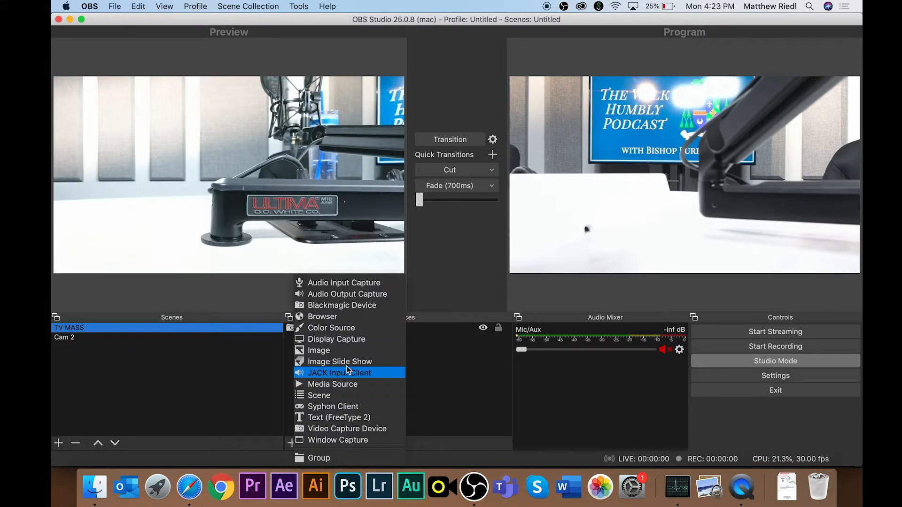
click(357, 283)
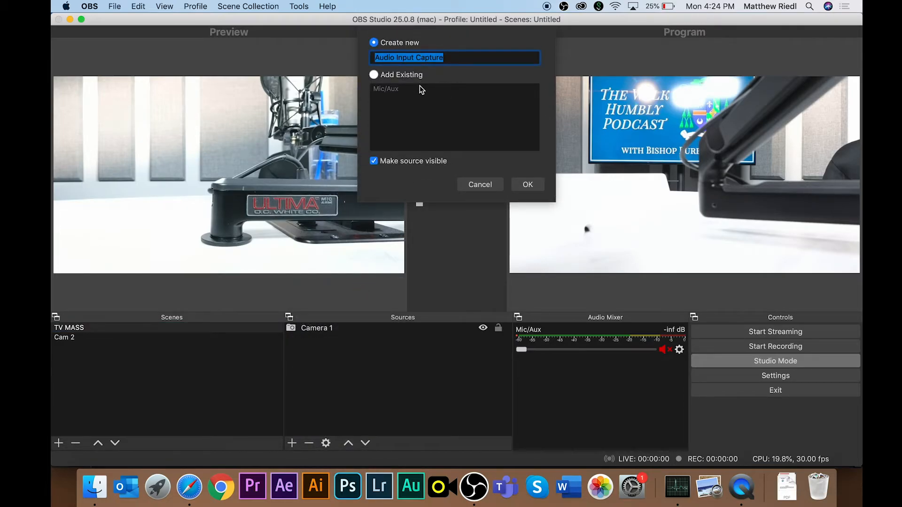
text(camera1)
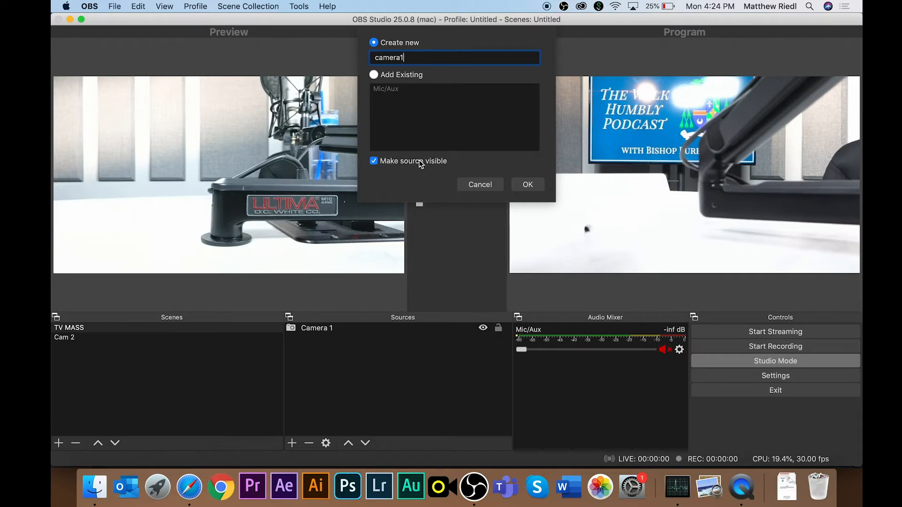
click(529, 185)
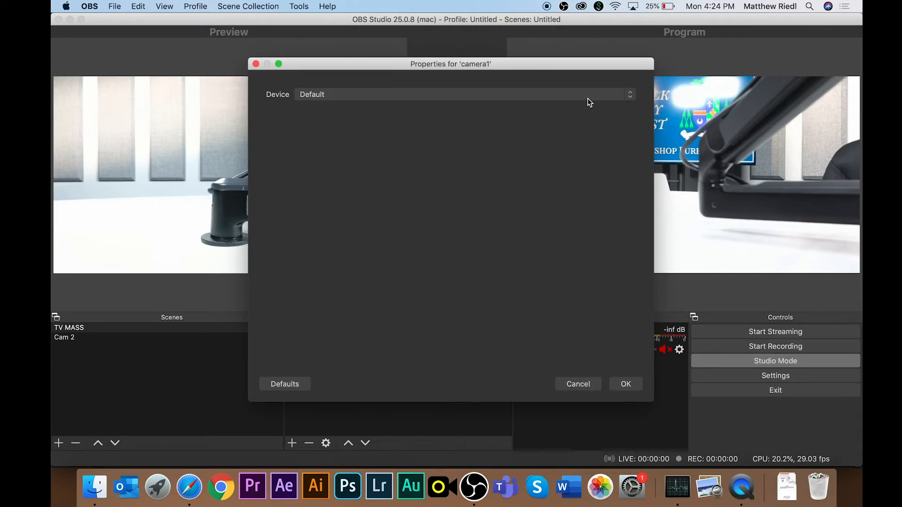
Set the camera1 audio source's device to the first Game Capture HD60 S+ entry and accept the properties.
click(604, 92)
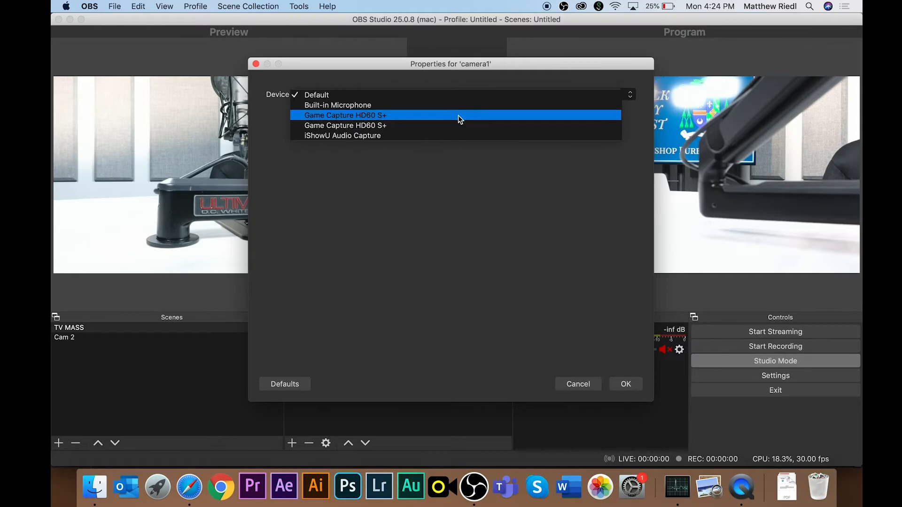
click(421, 115)
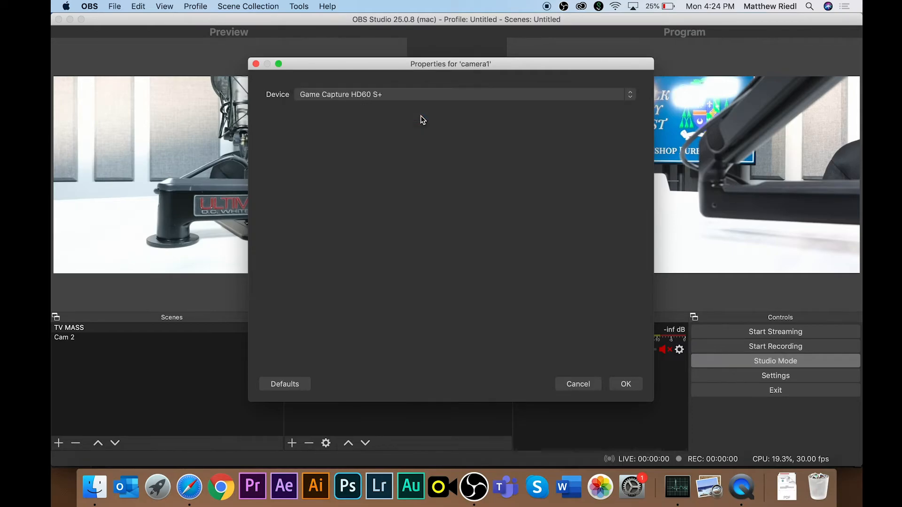
click(504, 94)
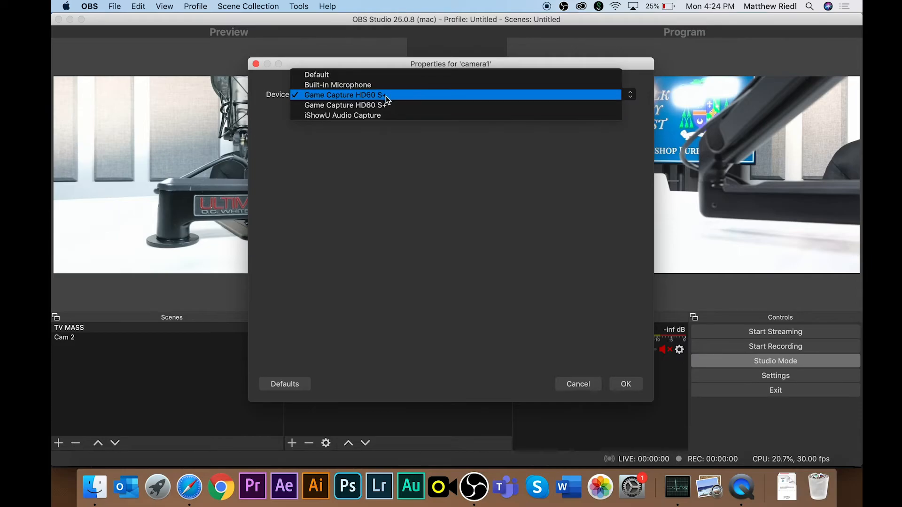
click(625, 383)
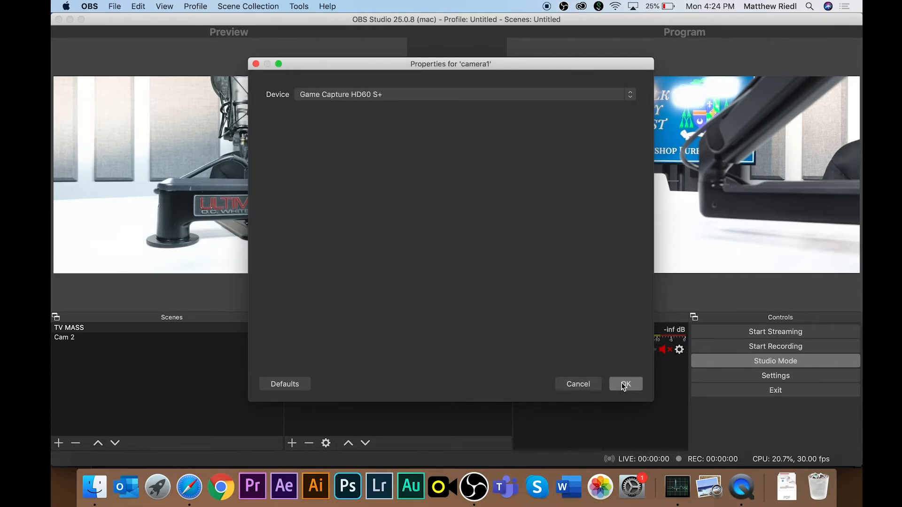
Accept the camera1 audio source's properties, then close and reopen OBS.
click(626, 384)
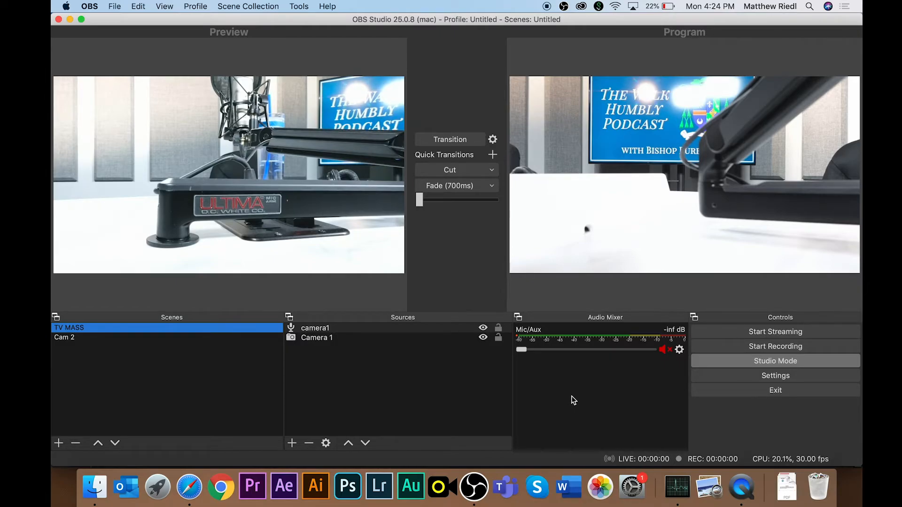
click(58, 20)
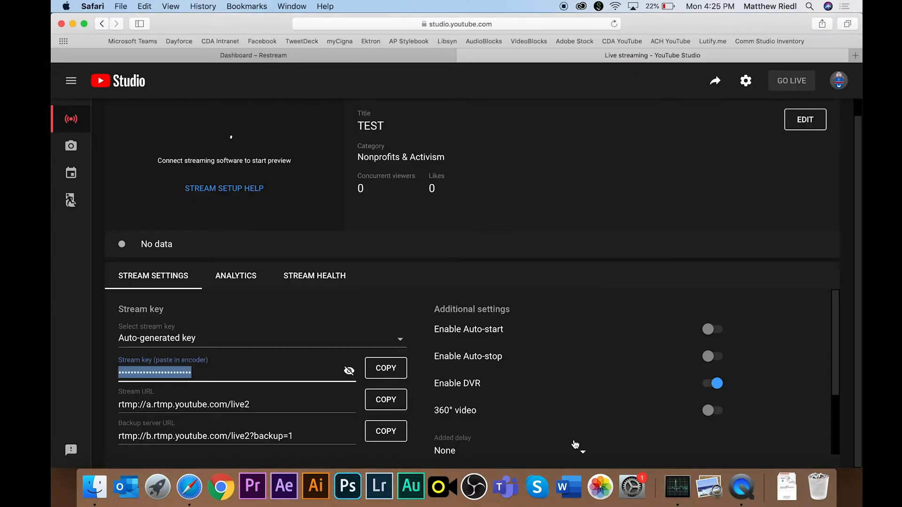
click(474, 489)
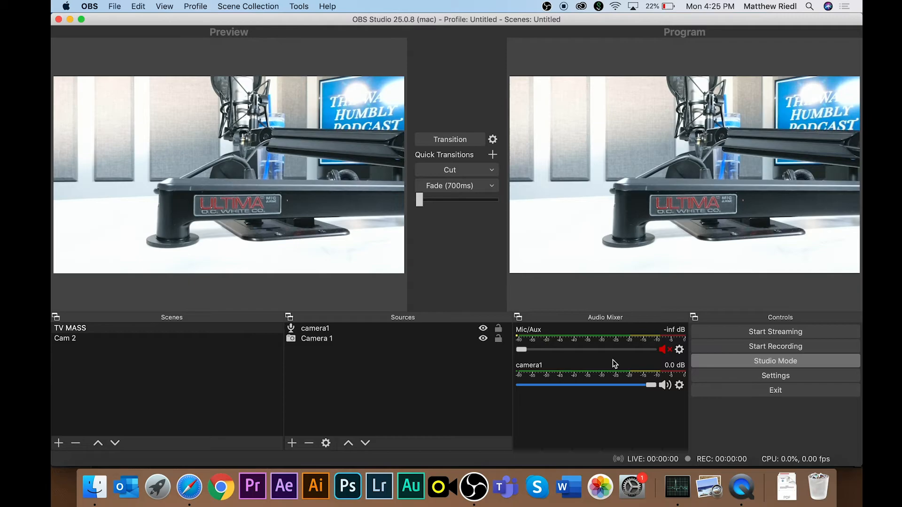
Add the existing camera1 audio input capture to the Cam 2 scene as a visible source.
click(121, 338)
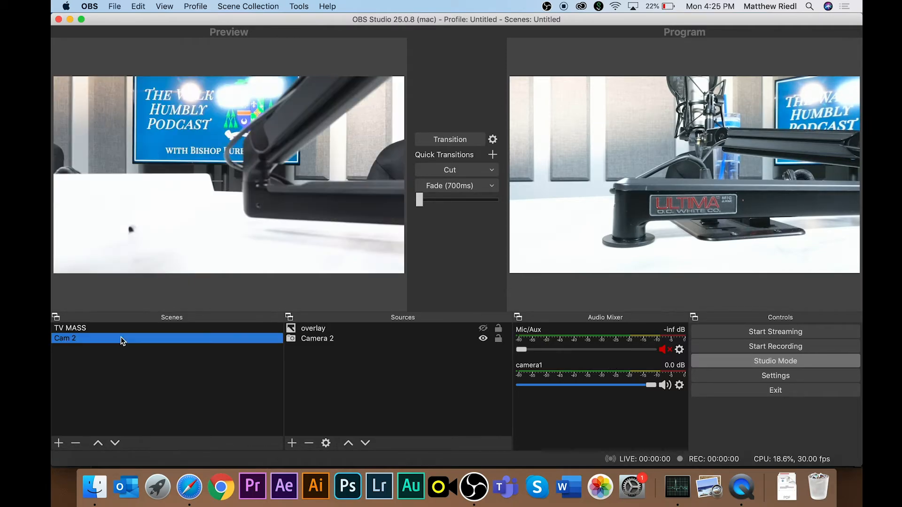
click(292, 444)
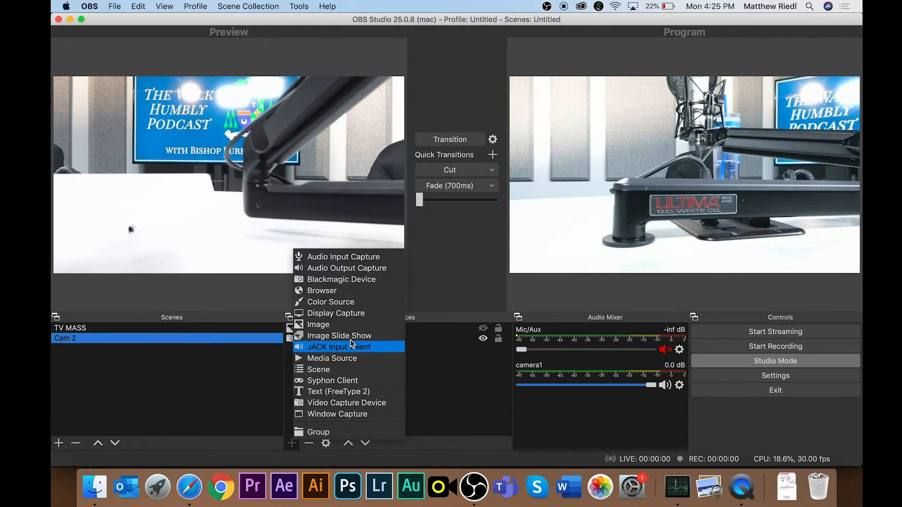
click(369, 257)
click(413, 75)
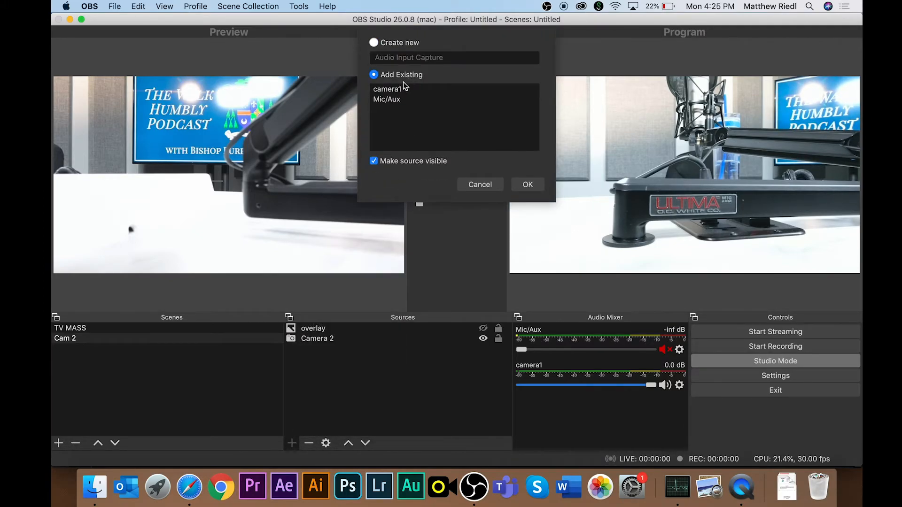
click(403, 90)
click(527, 184)
click(484, 330)
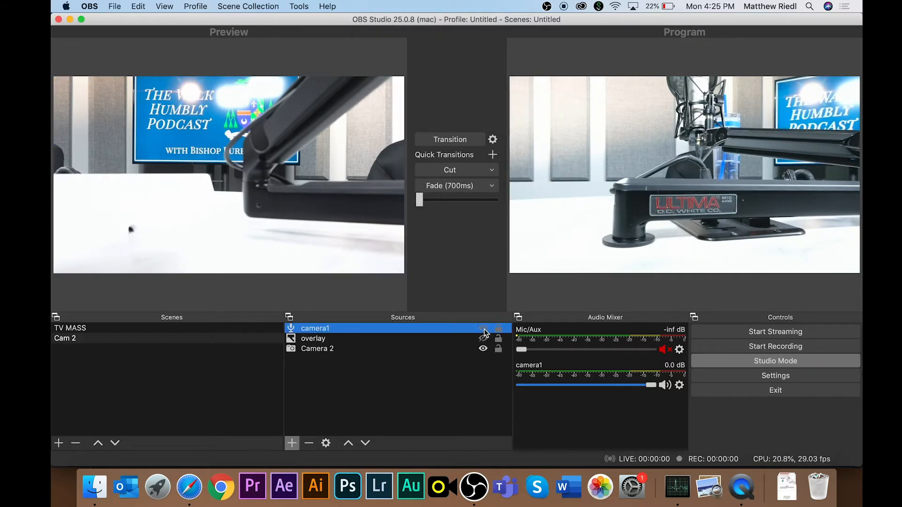
Alternate the preview between the TV MASS and Cam 2 scenes to compare their sources, ending on Cam 2.
click(186, 328)
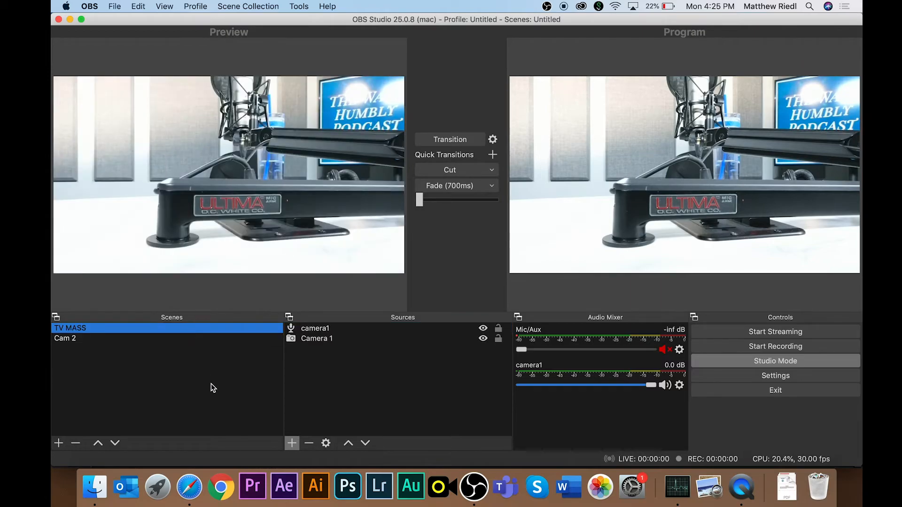
click(263, 339)
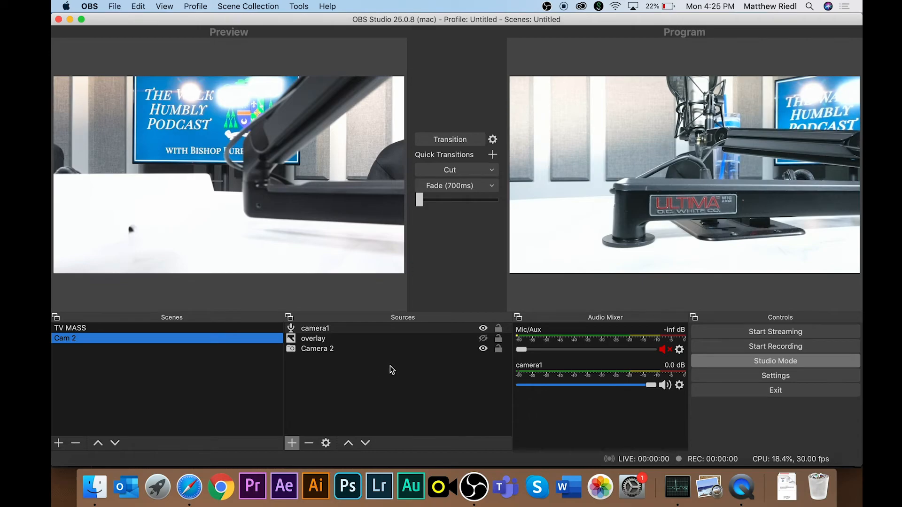
click(258, 328)
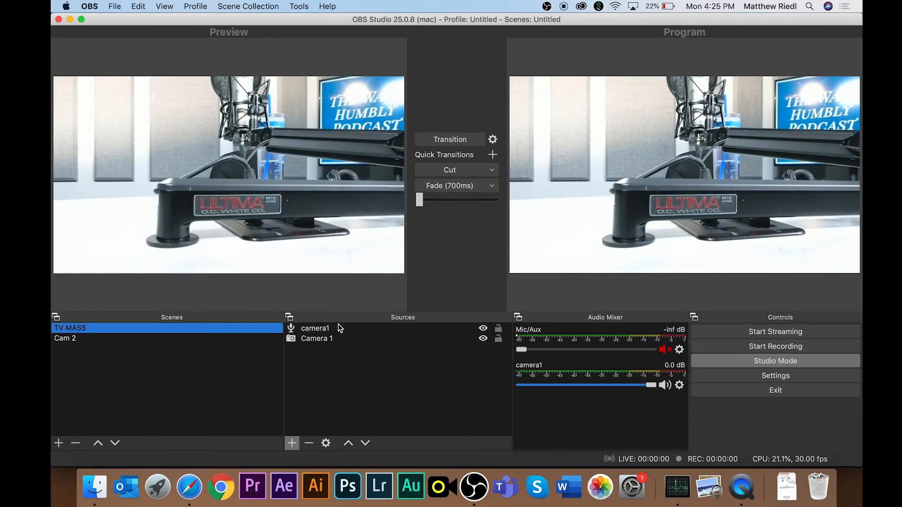
click(235, 339)
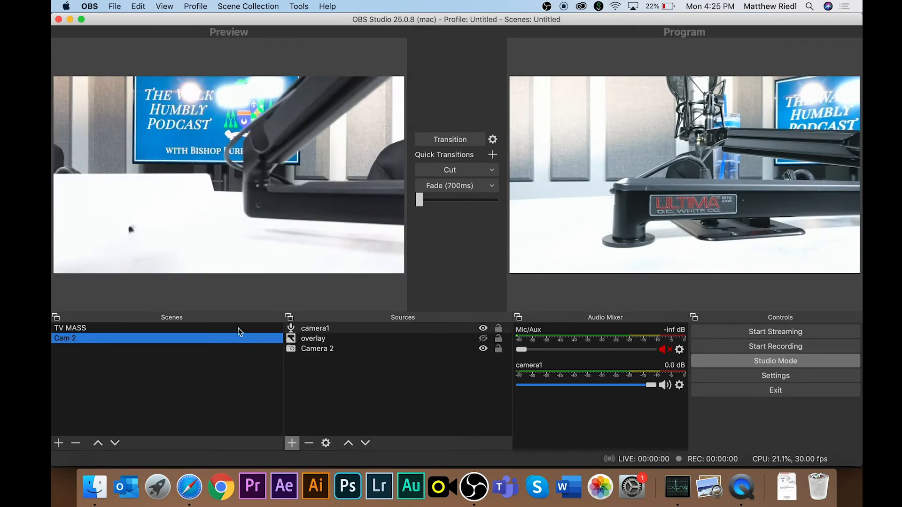
click(239, 328)
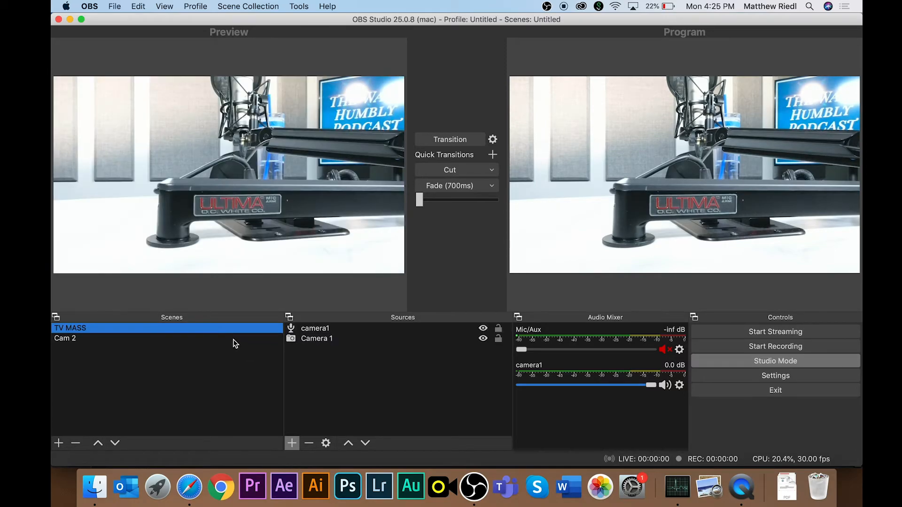
click(260, 341)
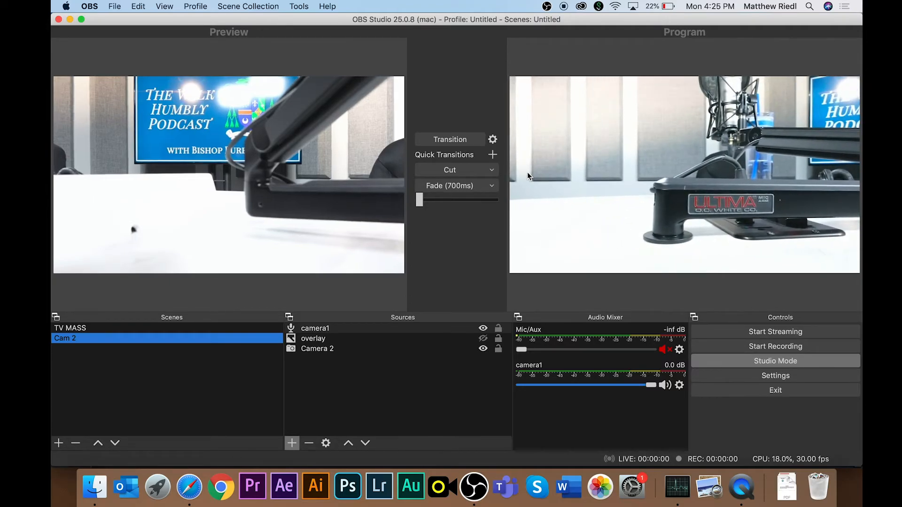
Swap preview and program with three Fade (700ms) and two Cut quick transitions, ending with Cam 2 in the program output.
click(472, 190)
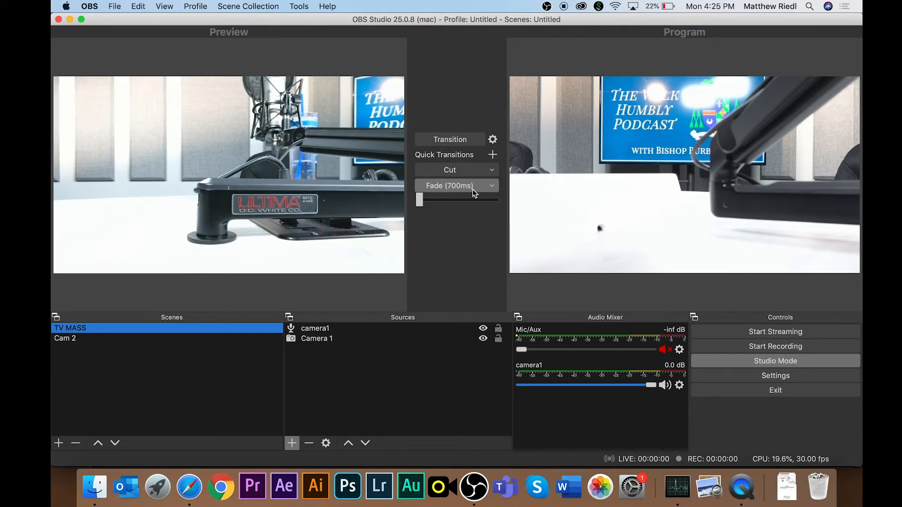
click(473, 190)
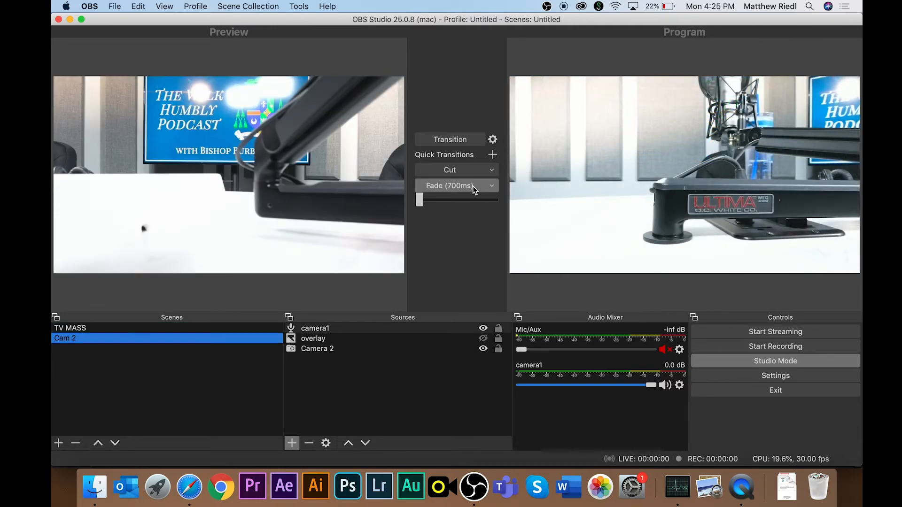
click(474, 187)
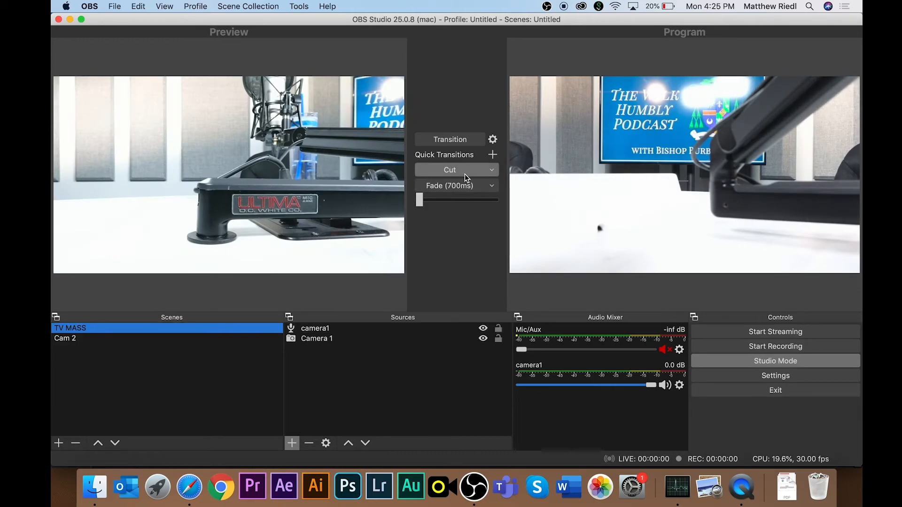
click(464, 174)
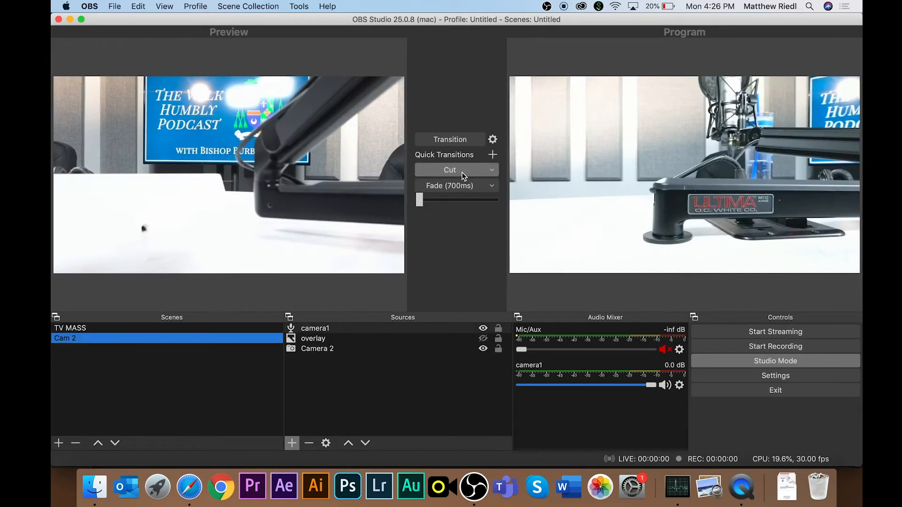
click(461, 173)
Inspect the options of the Cut and Fade quick transitions without changing them.
click(494, 172)
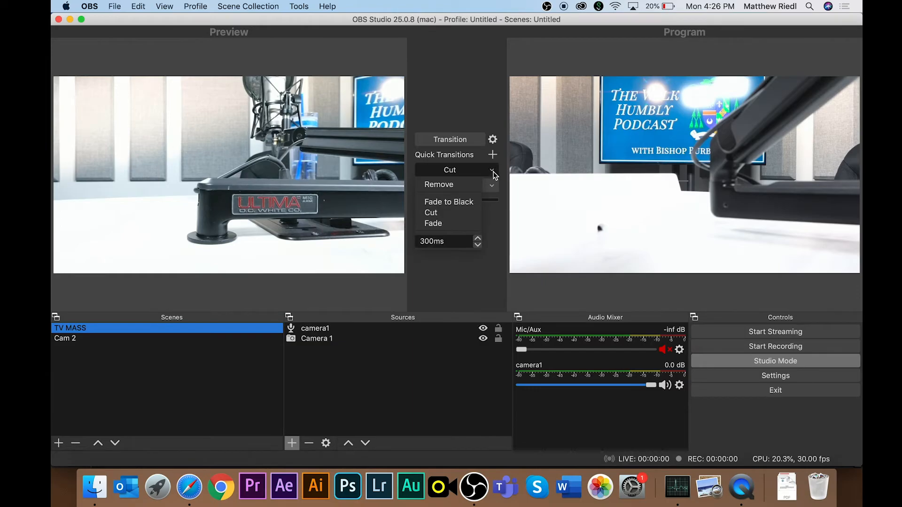
click(452, 299)
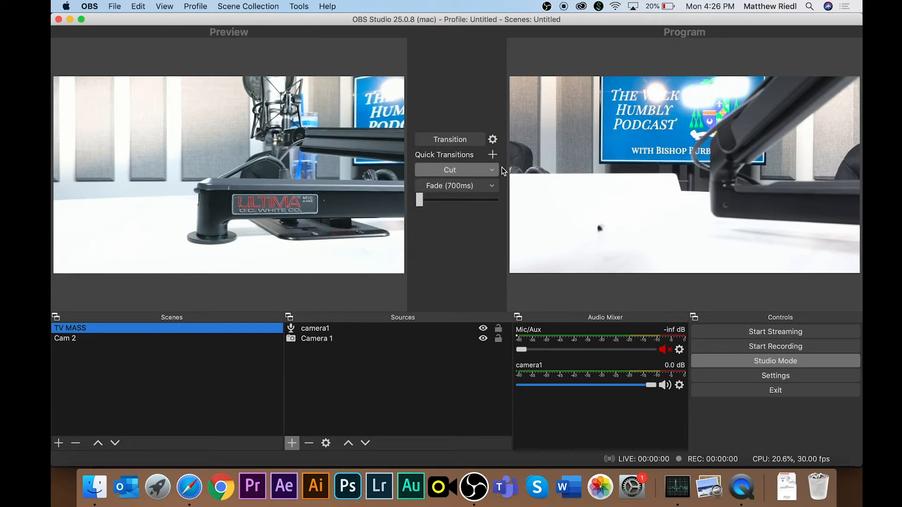
click(493, 186)
click(455, 299)
Fade back and forth between the two scenes and try the manual transition slider, ending with Cam 2 in the program output.
click(450, 186)
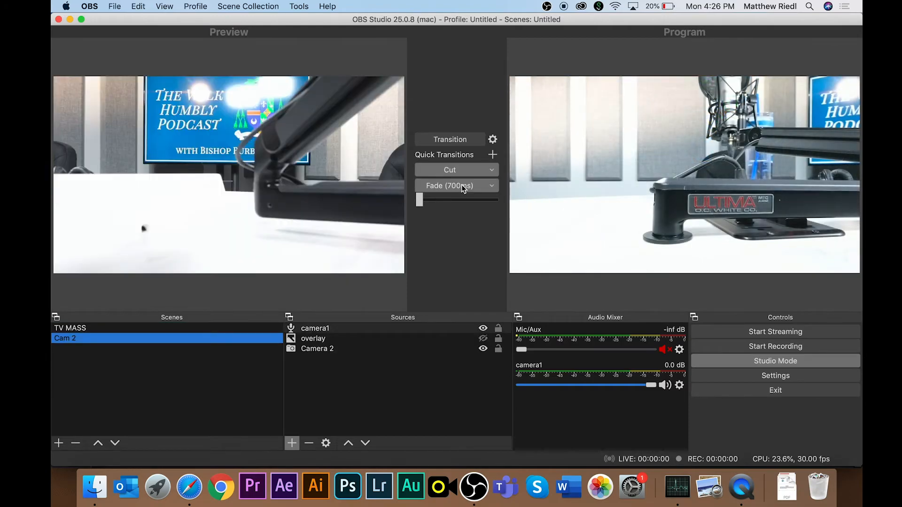
click(461, 187)
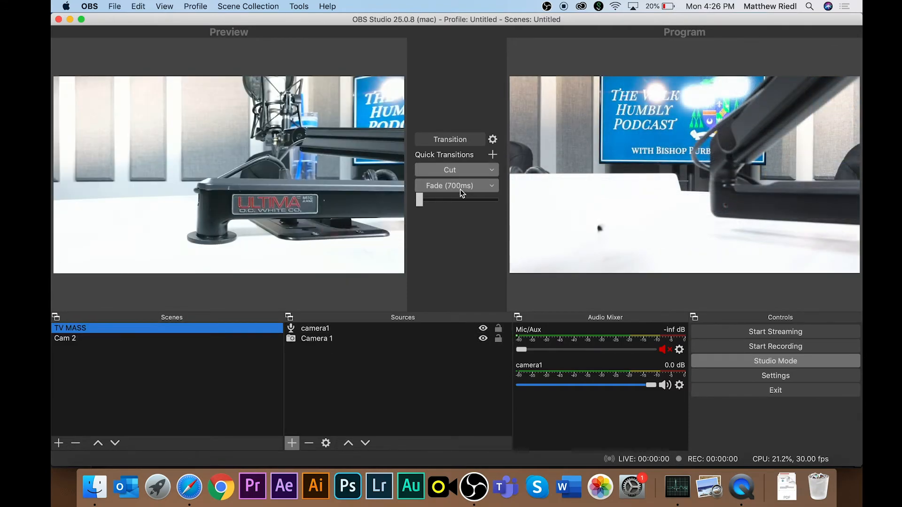
click(451, 198)
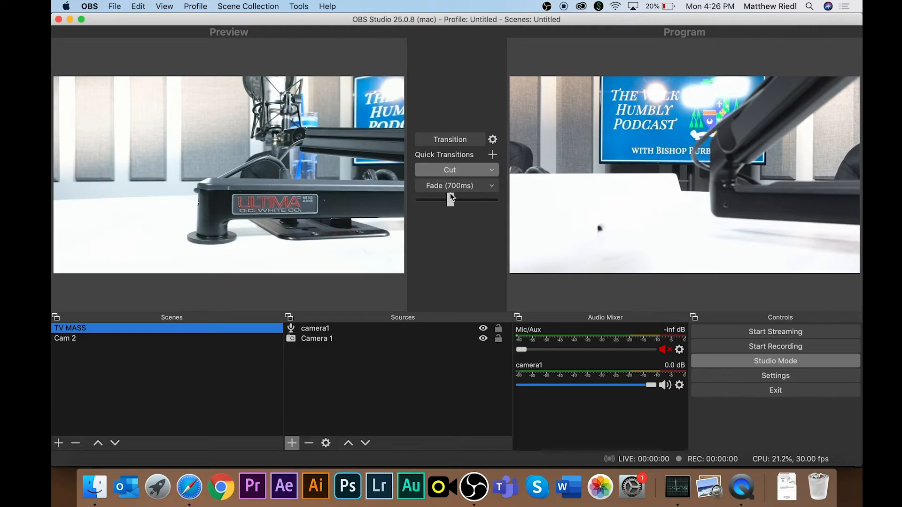
drag(450, 197, 346, 217)
click(450, 187)
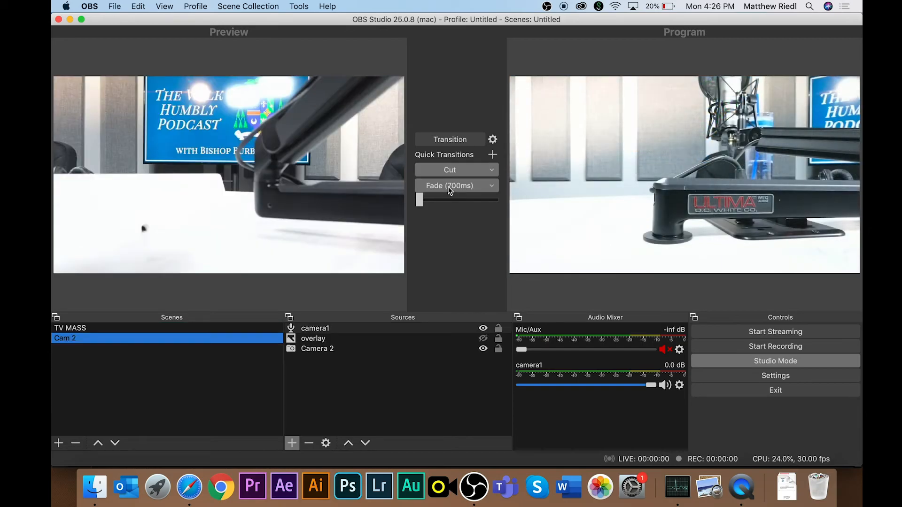
click(464, 185)
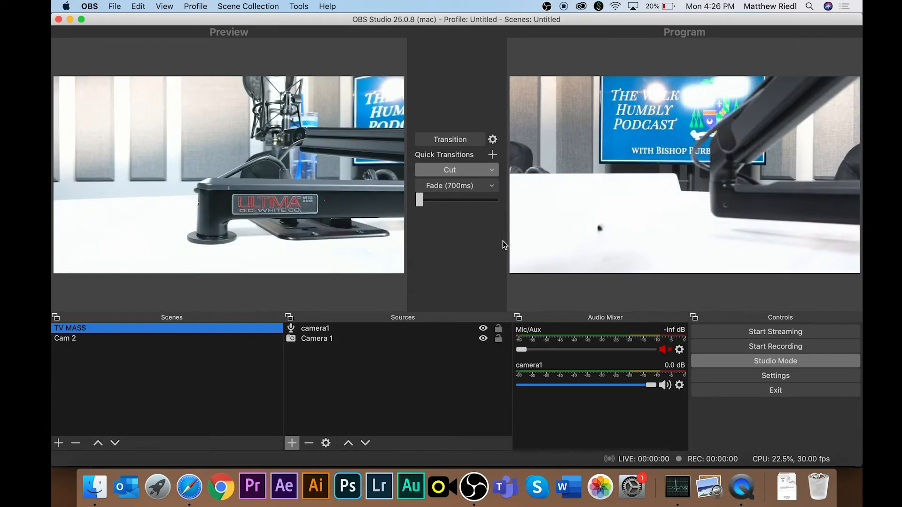
Switch to YouTube Studio in Safari and enable unlisting the live replay once the TEST stream ends.
click(191, 499)
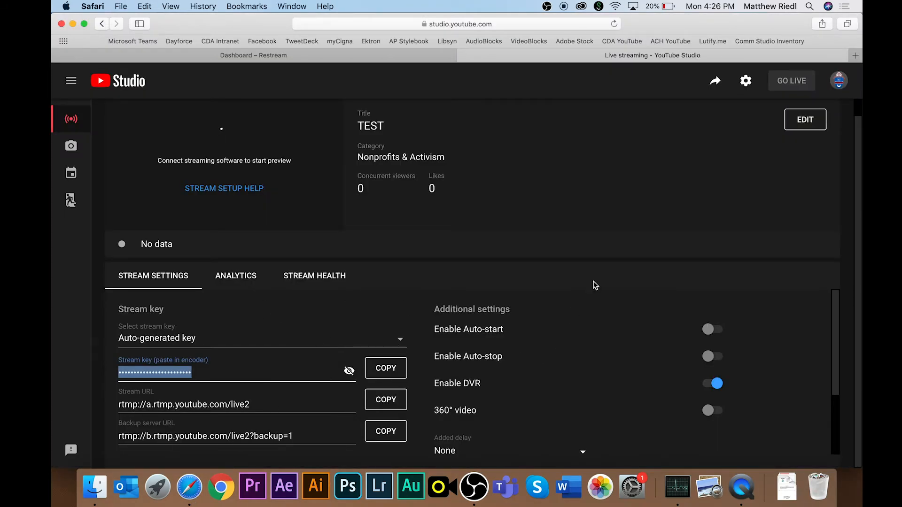
scroll(598, 411, down, 4)
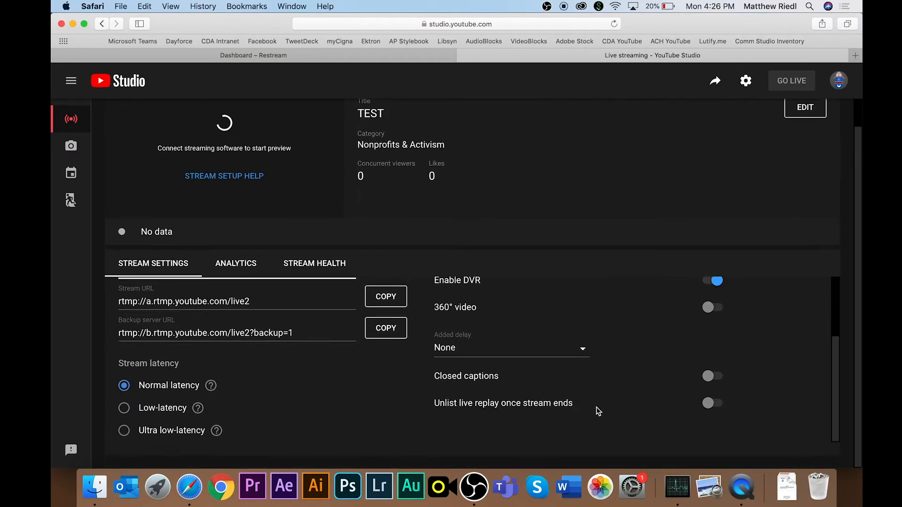
click(714, 414)
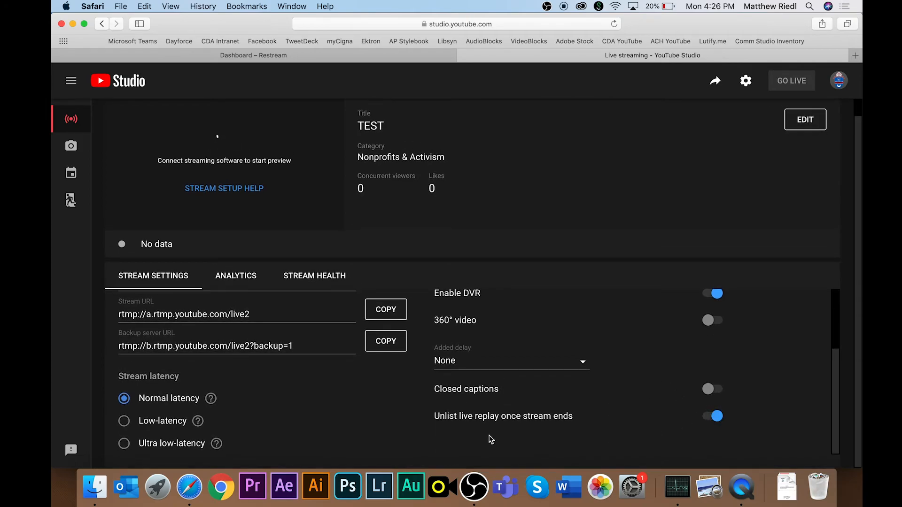
scroll(327, 387, up, 5)
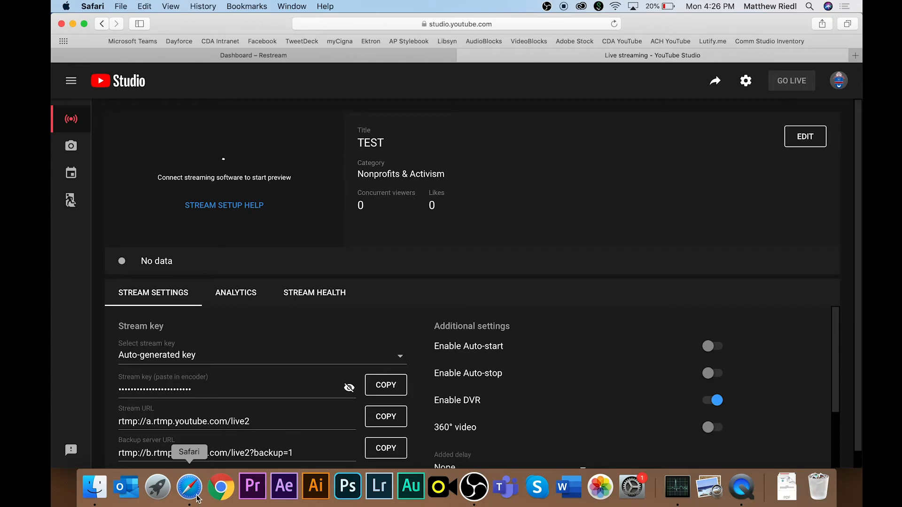
Switch to OBS, check the YouTube service and server in the stream settings, and start streaming.
click(474, 488)
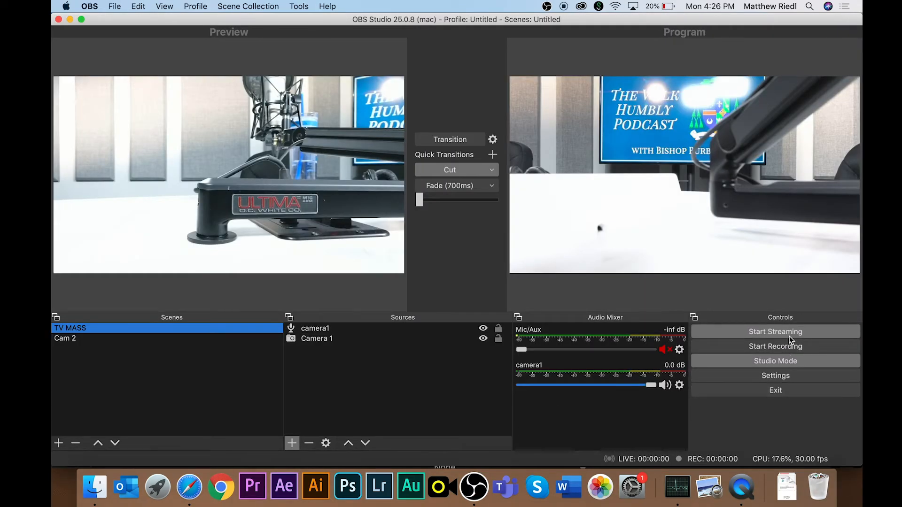
click(782, 378)
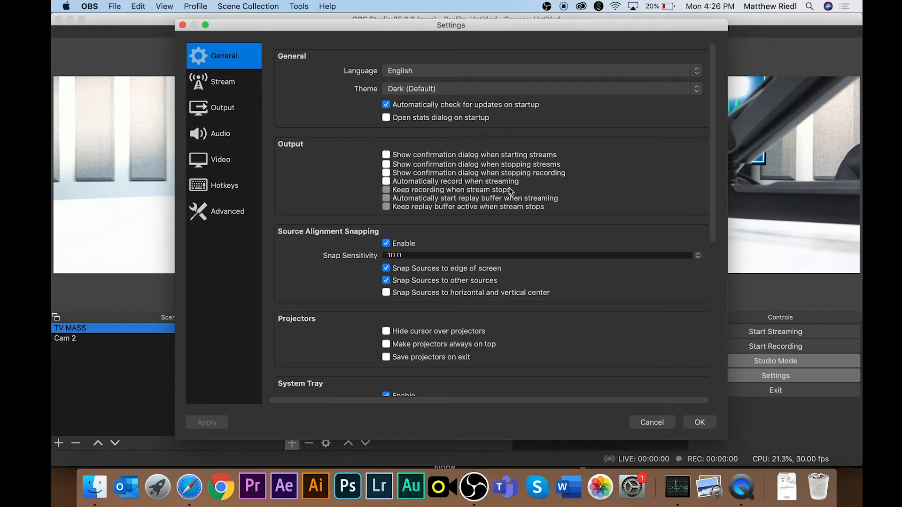
click(223, 82)
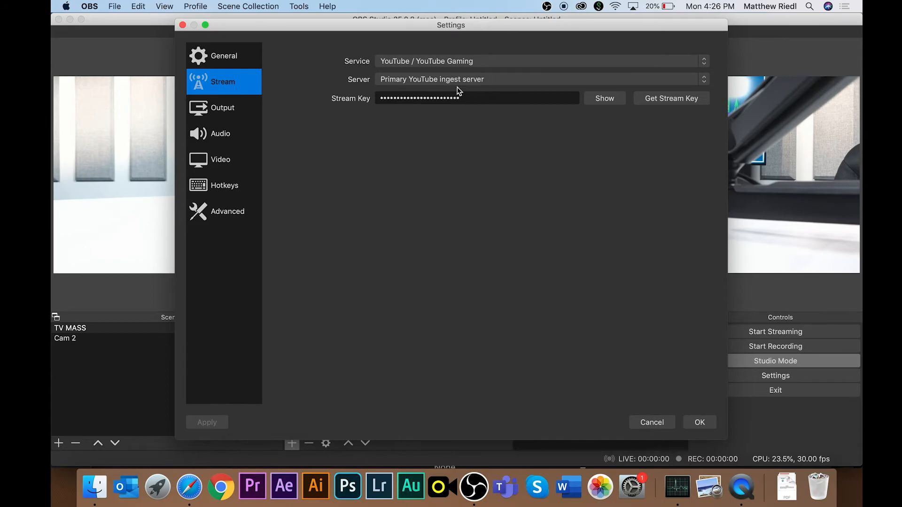
click(711, 427)
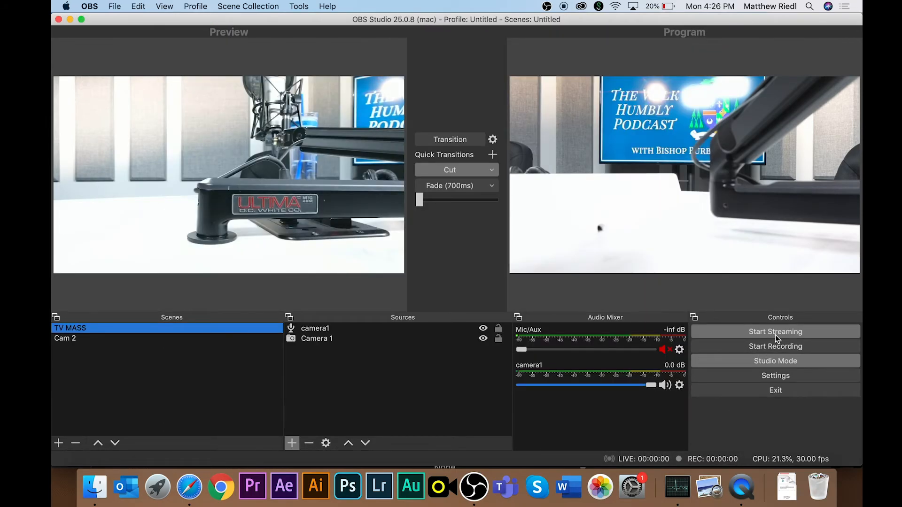
click(775, 334)
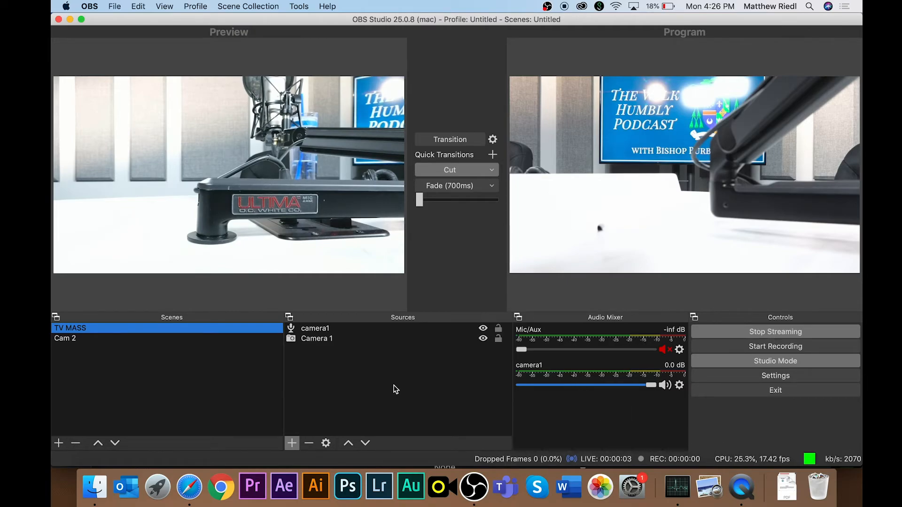
Switch to YouTube Studio in Safari and check the incoming stream's preview, connection and settings.
click(187, 493)
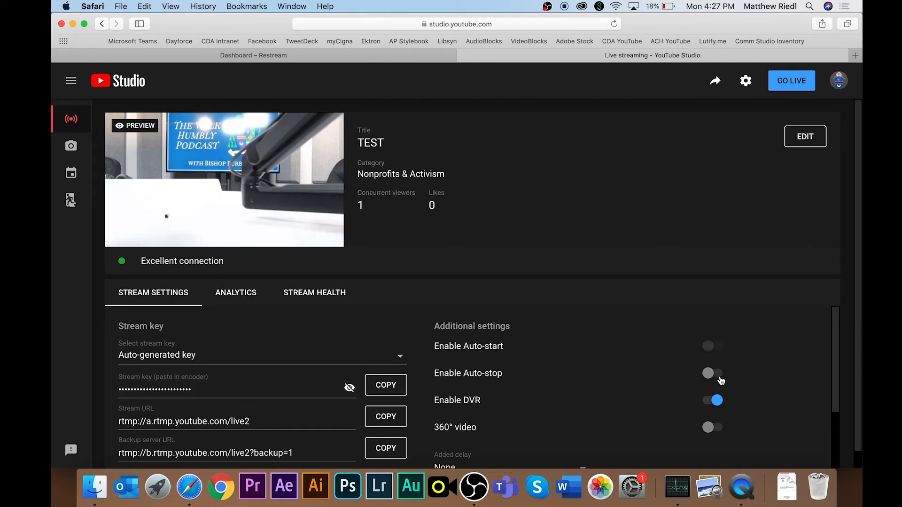
scroll(625, 371, down, 3)
scroll(636, 368, up, 3)
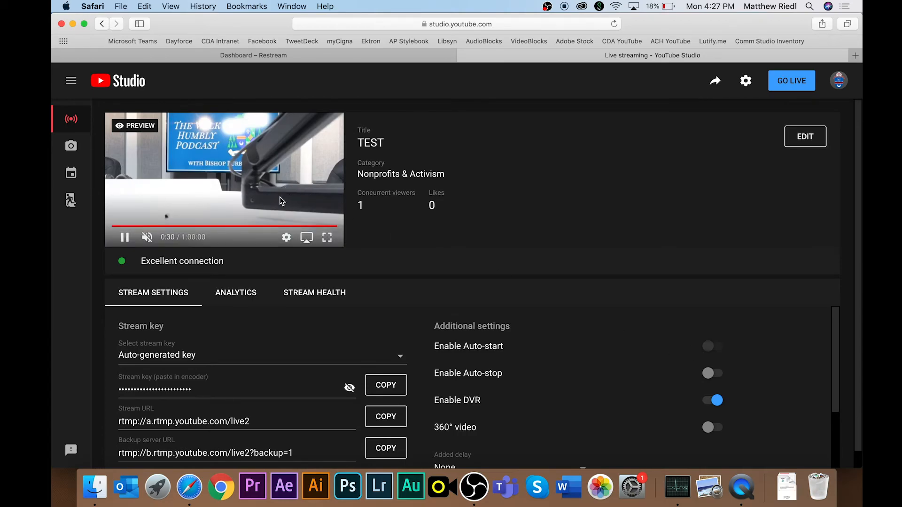
Switch to OBS, shrink its window and place it beside the YouTube Studio stream preview so both are visible.
click(474, 487)
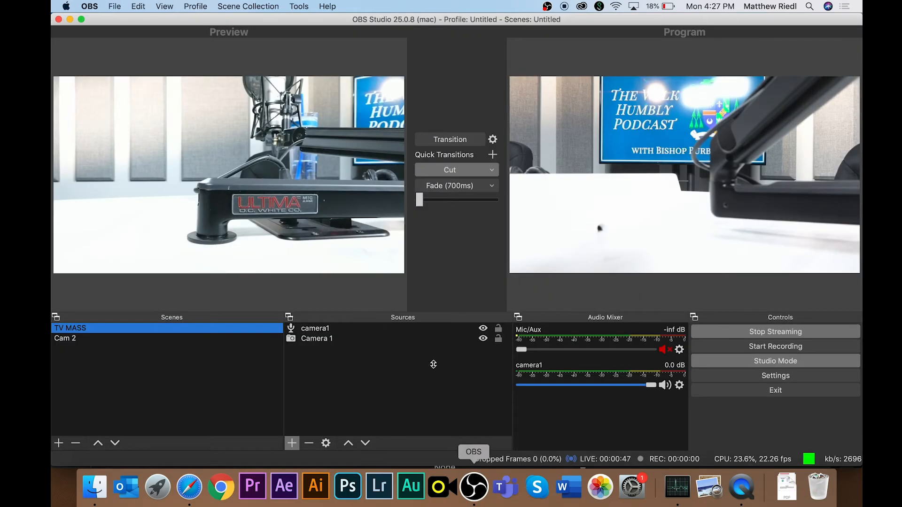
drag(334, 50, 619, 61)
drag(402, 60, 515, 124)
drag(578, 134, 416, 40)
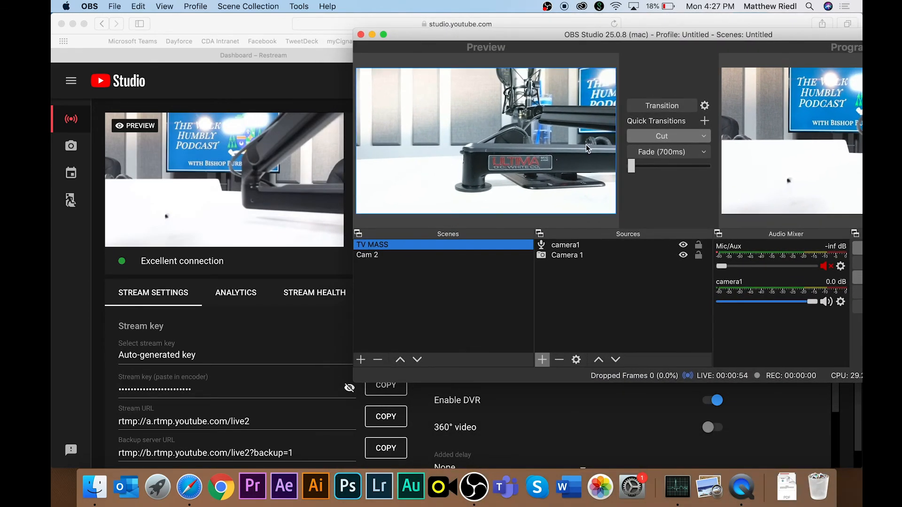
Fade TV MASS into the program output, check the YouTube Studio preview in Safari, and fade back to Cam 2 in OBS.
click(650, 147)
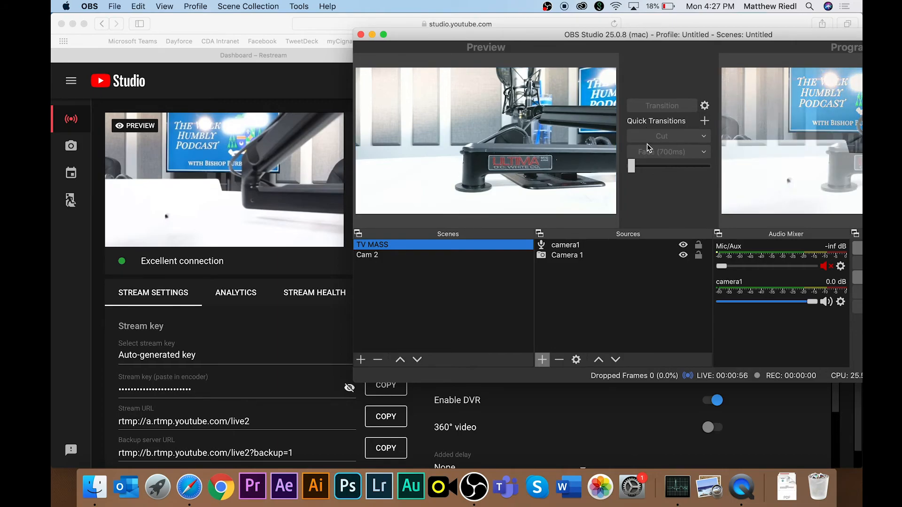
click(287, 27)
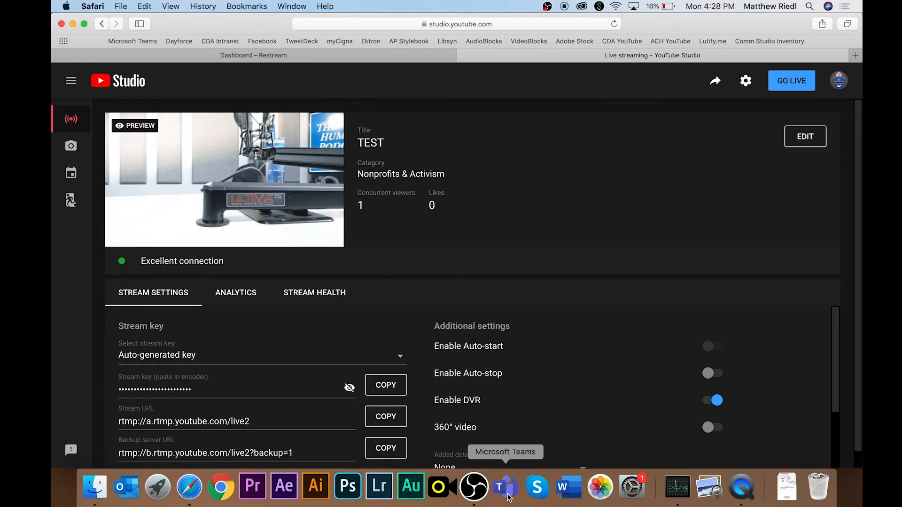
click(474, 487)
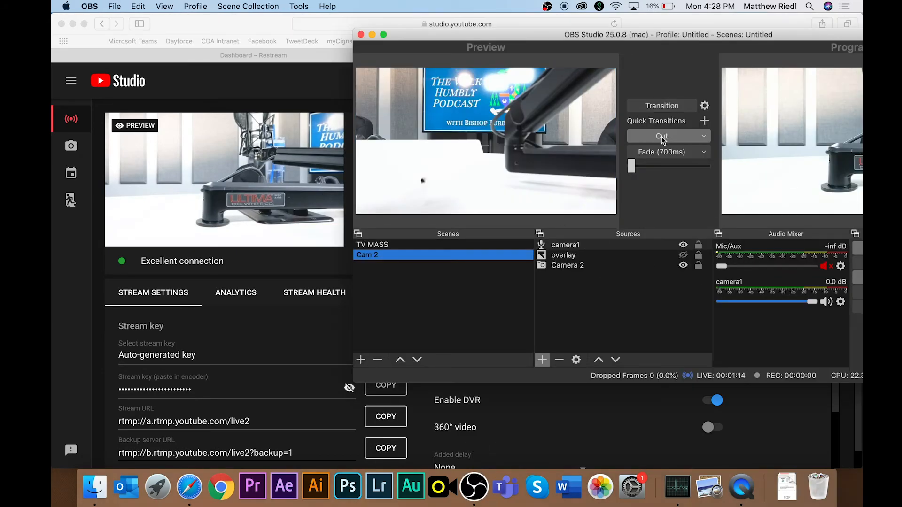
click(662, 152)
Move the OBS window to the screen's upper-left corner, enlarge it to nearly full screen, and dismiss the low battery notification.
drag(643, 33, 433, 41)
drag(540, 41, 452, 19)
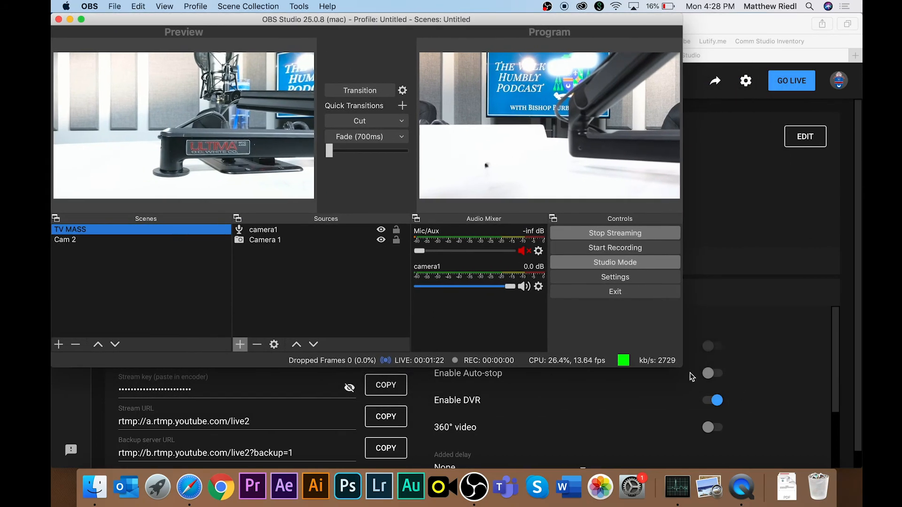
drag(682, 368, 855, 467)
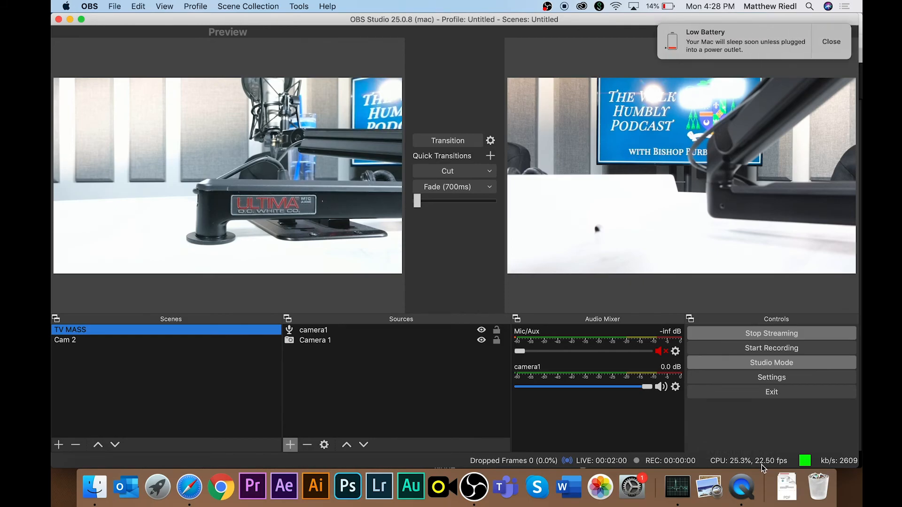
click(832, 41)
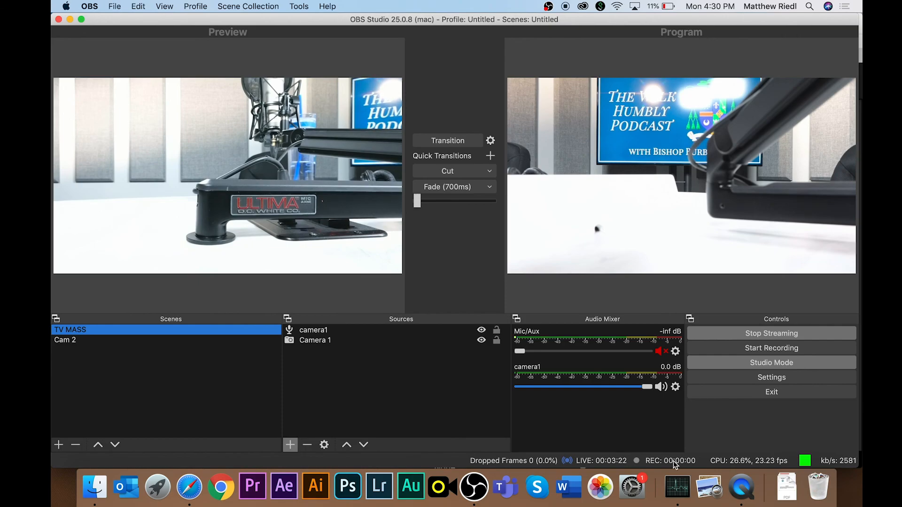
Check the stream preview in YouTube Studio in Safari, return to OBS, and fade TV MASS into the program output.
click(189, 487)
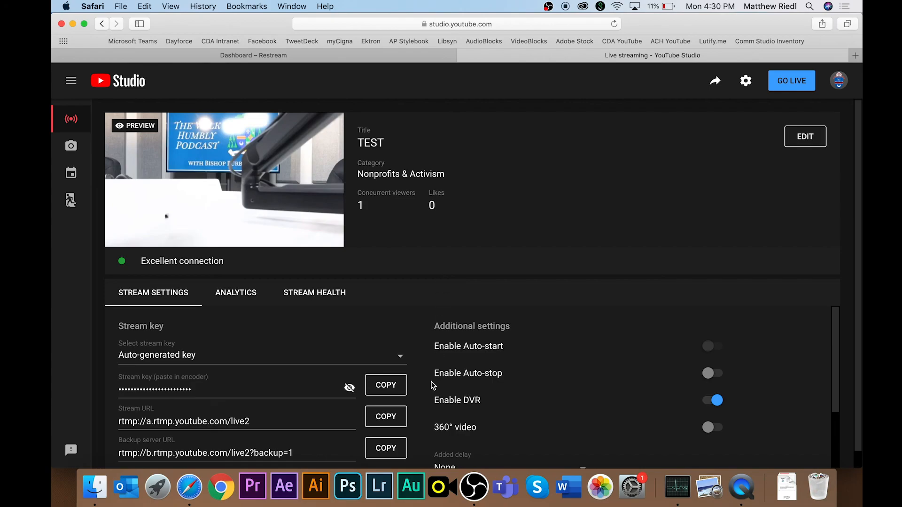
click(473, 489)
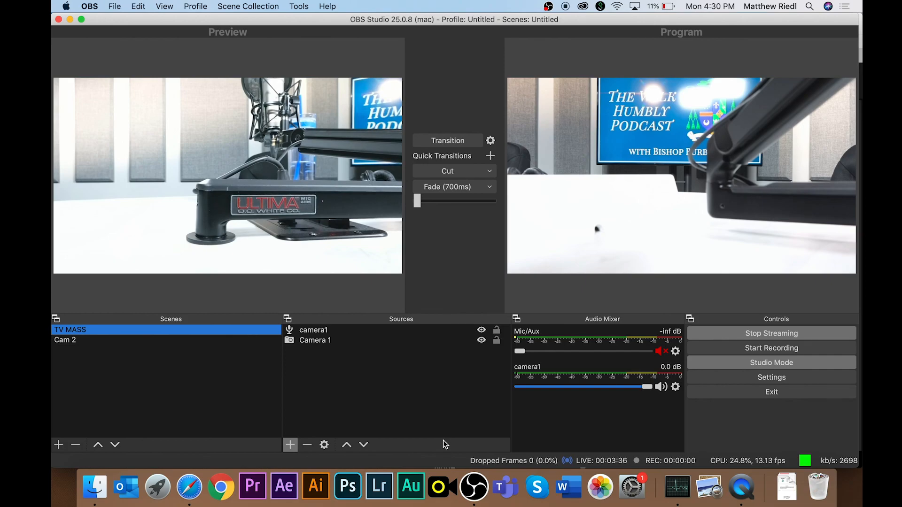
click(454, 186)
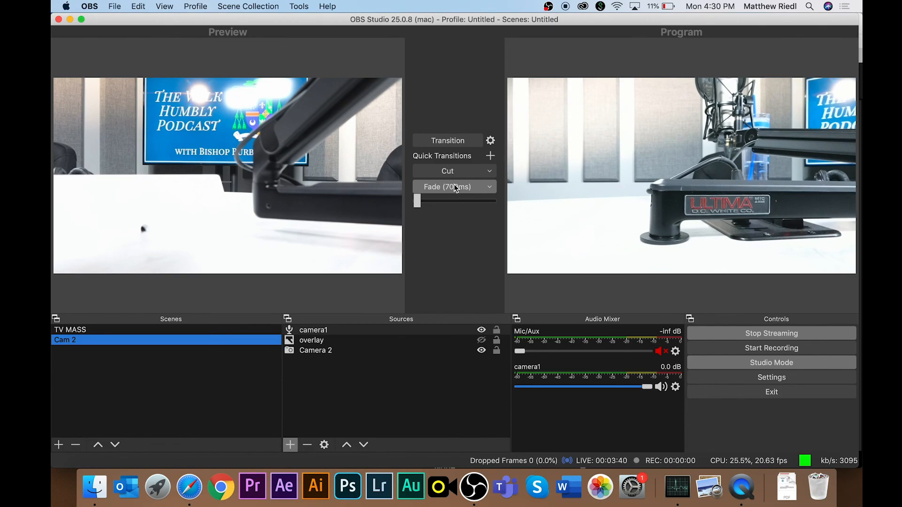